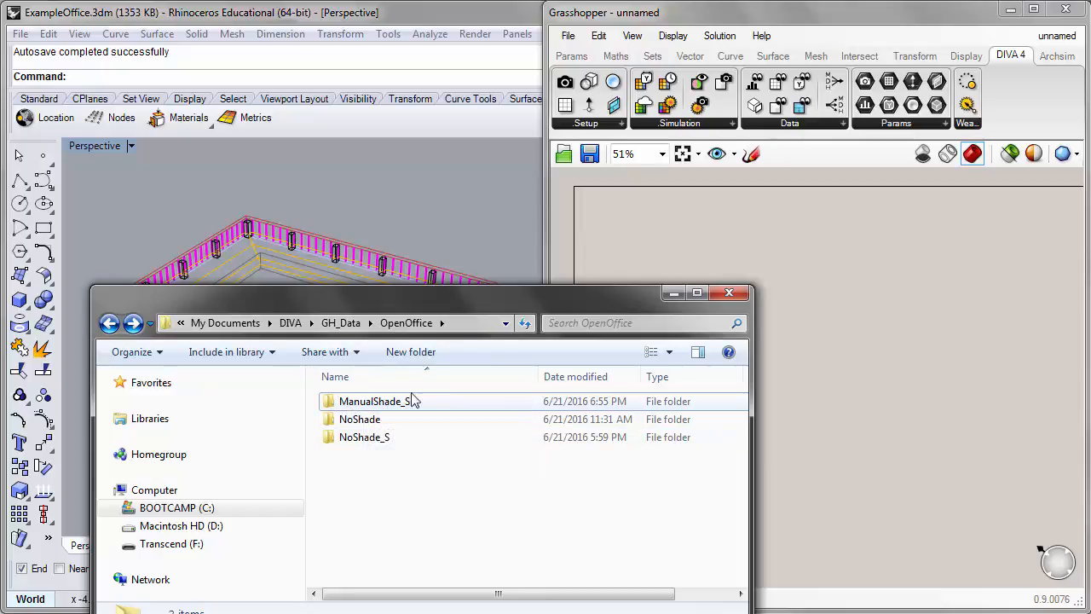
- Minimize the OpenOffice folder window and place an Annual Daylight component on the empty Grasshopper canvas
{"action": "left_click", "coordinate": [673, 292]}
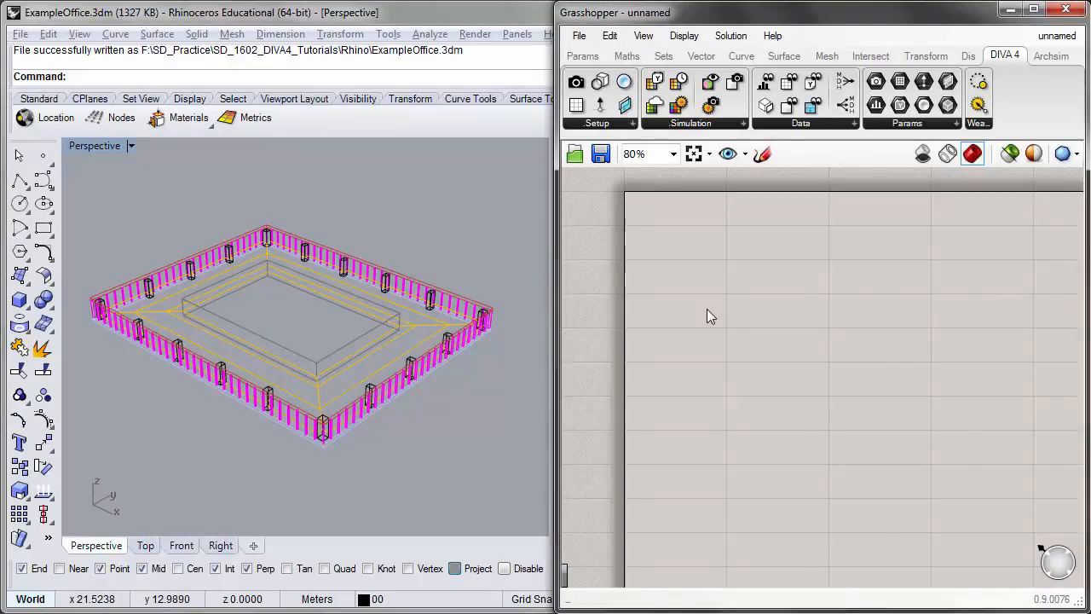
{"action": "scroll", "coordinate": [706, 309], "scroll_direction": "down", "scroll_amount": 1}
{"action": "scroll", "coordinate": [782, 291], "scroll_direction": "up", "scroll_amount": 1}
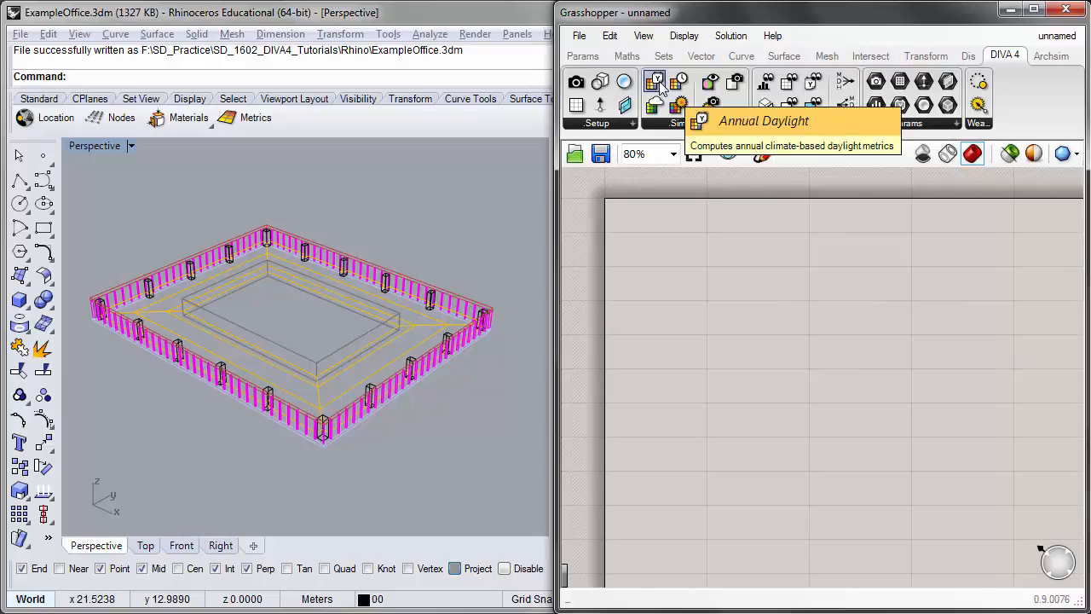
{"action": "left_click_drag", "start_coordinate": [660, 85], "coordinate": [987, 324]}
{"action": "left_click", "coordinate": [788, 351]}
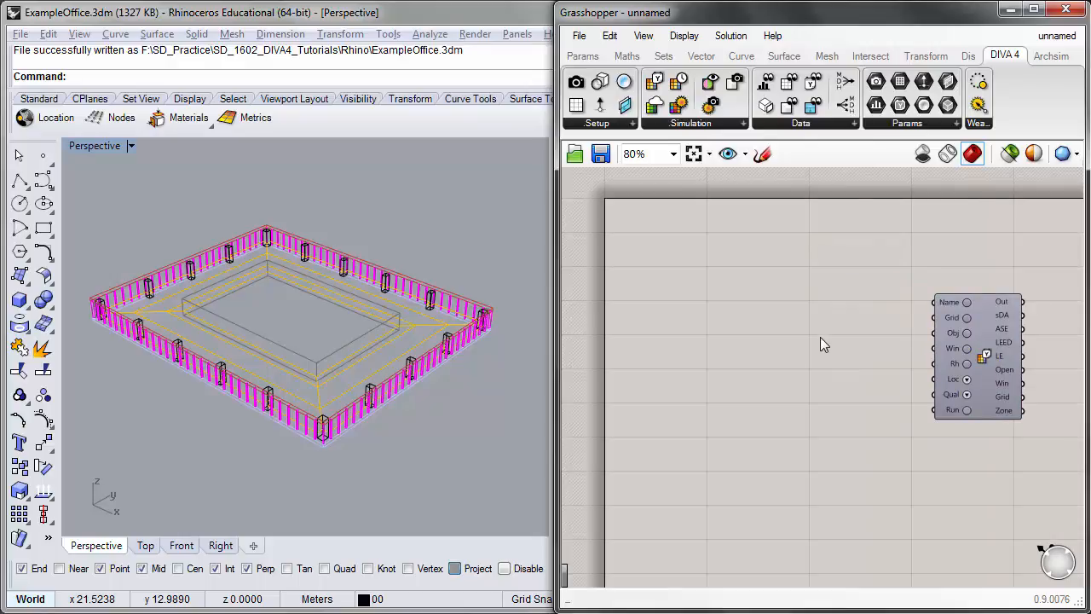
- Add a panel containing OpenOffice\ManualShade_S and connect it to the Name input of the Annual Daylight component
{"action": "scroll", "coordinate": [937, 308], "scroll_direction": "up", "scroll_amount": 2}
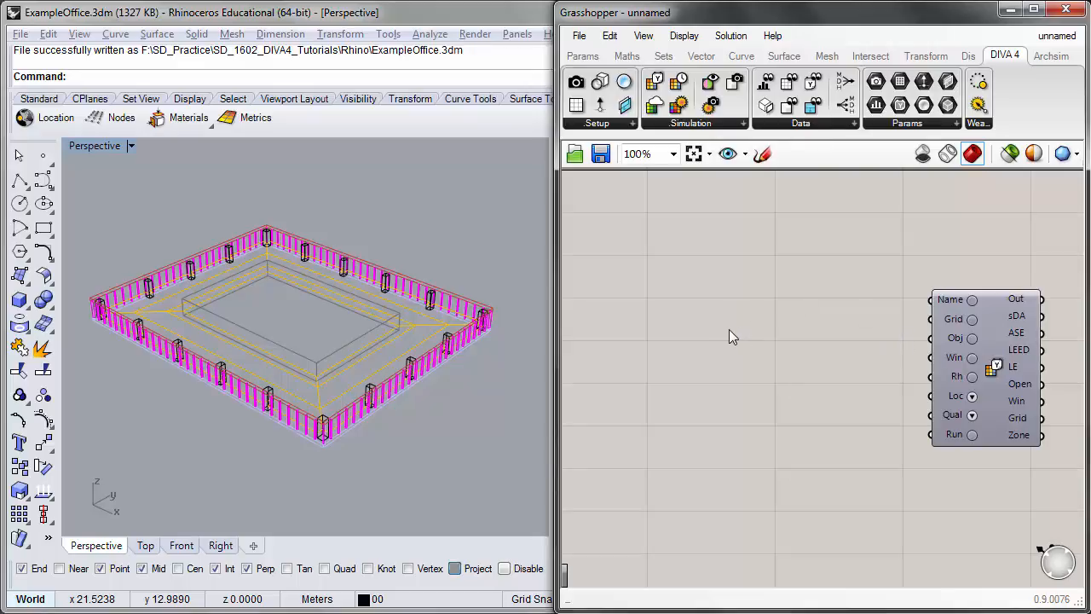
{"action": "double_click", "coordinate": [629, 308]}
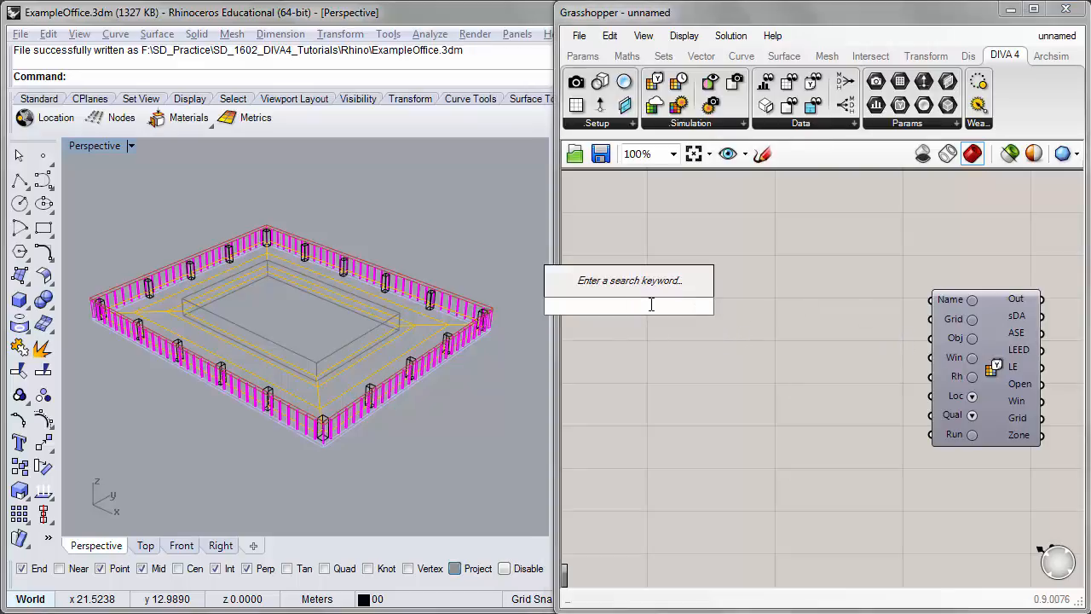
{"action": "type", "text": "panel"}
{"action": "key", "text": "Return"}
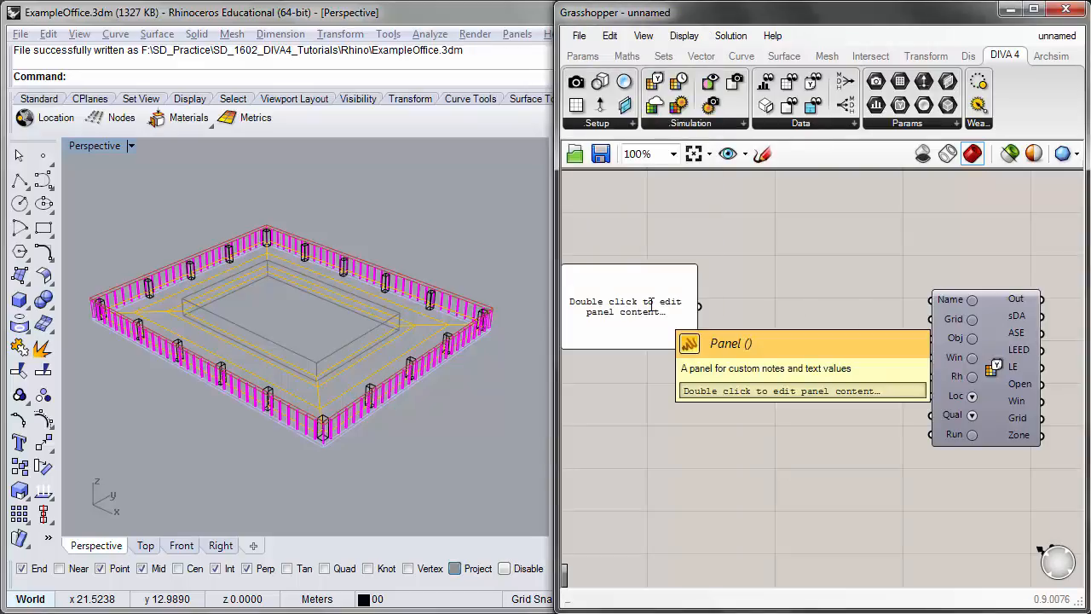
{"action": "left_click_drag", "start_coordinate": [651, 305], "coordinate": [766, 320]}
{"action": "double_click", "coordinate": [747, 321]}
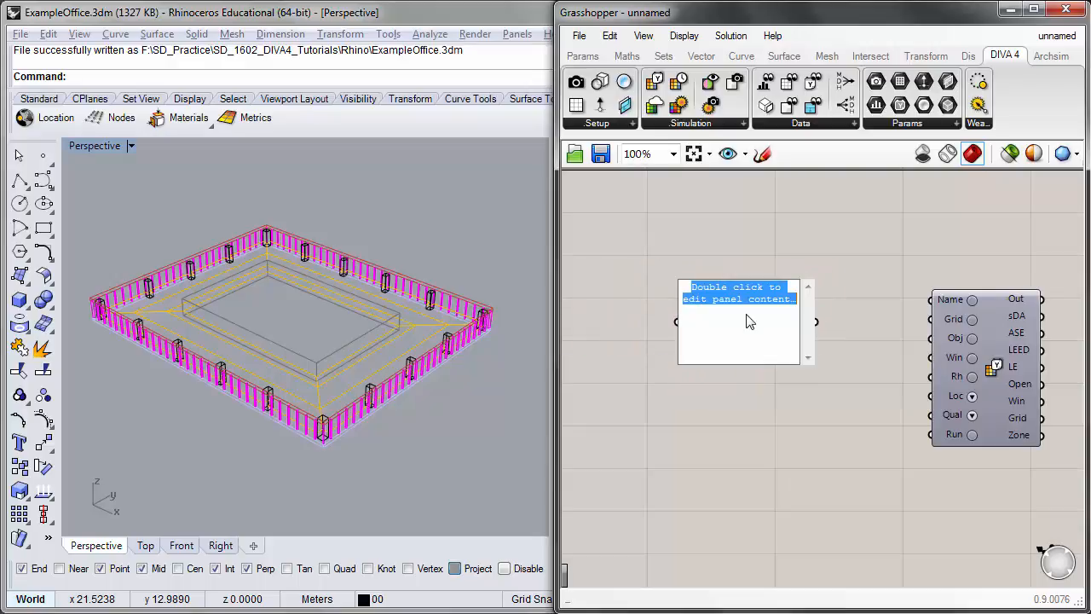
{"action": "type", "text": "Ope"}
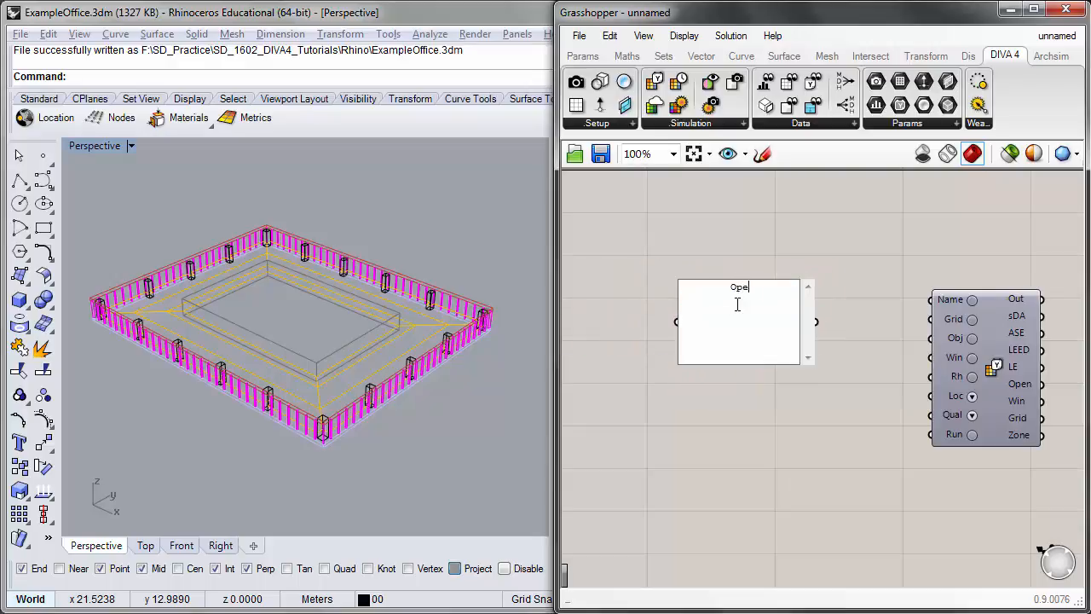
{"action": "type", "text": "nOffice\\ManualShade_S"}
{"action": "left_click", "coordinate": [758, 428]}
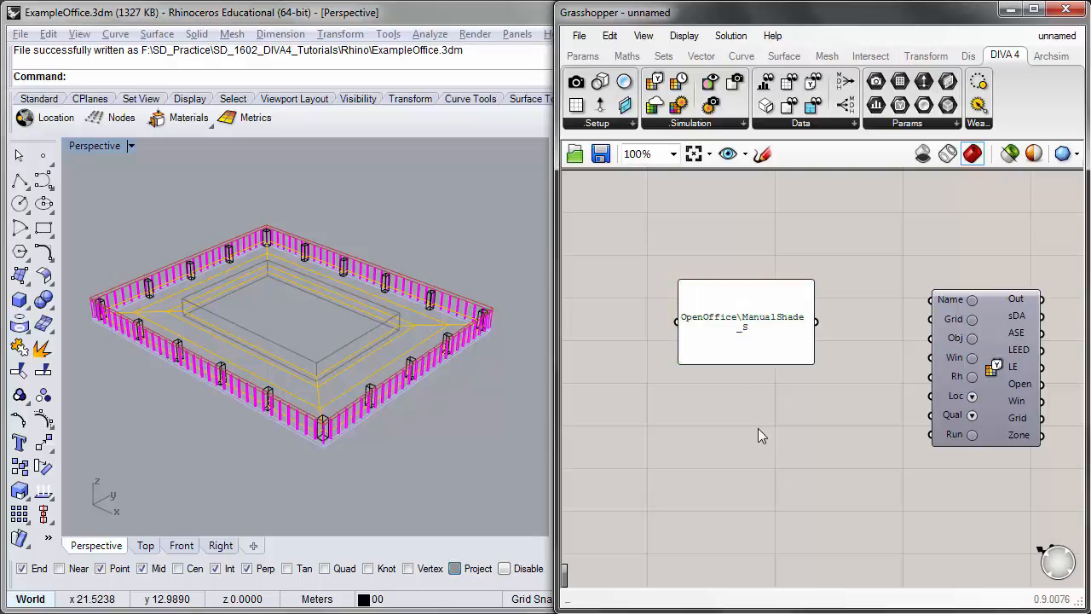
{"action": "left_click_drag", "start_coordinate": [810, 361], "coordinate": [944, 298]}
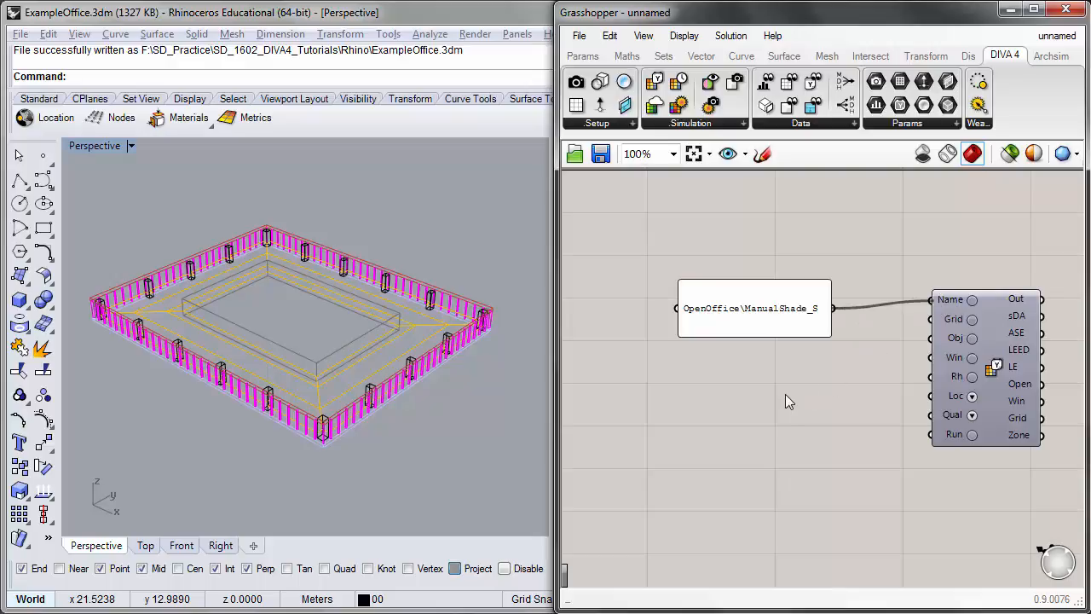
- Place DIVA's grid preview component beside Annual Daylight and connect the Grid output to its Grid input
{"action": "right_click_drag", "start_coordinate": [901, 509], "coordinate": [793, 434]}
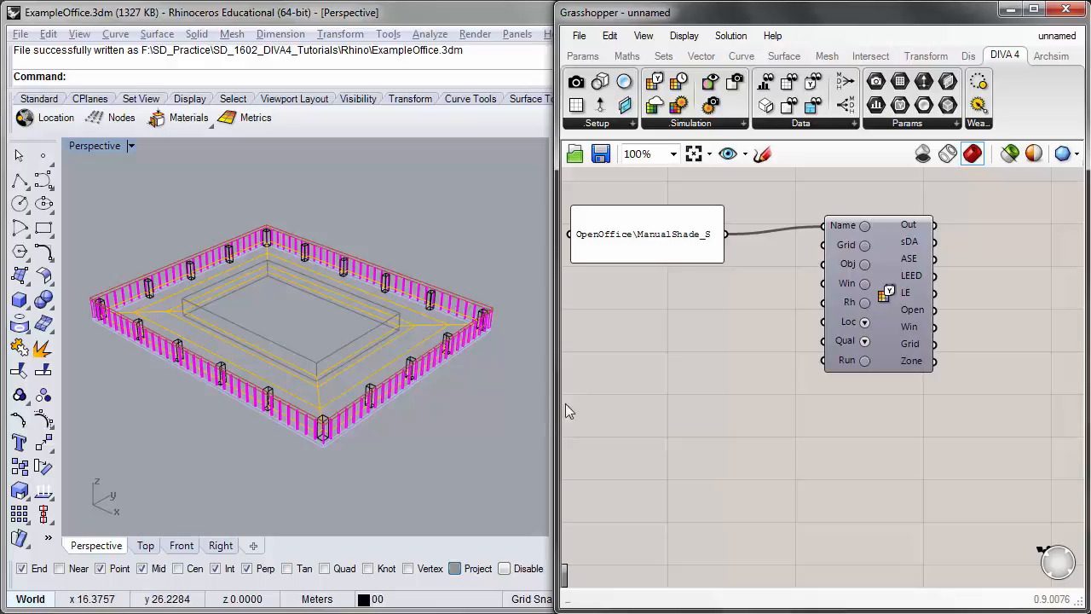
{"action": "right_click_drag", "start_coordinate": [837, 413], "coordinate": [808, 410]}
{"action": "left_click", "coordinate": [787, 85]}
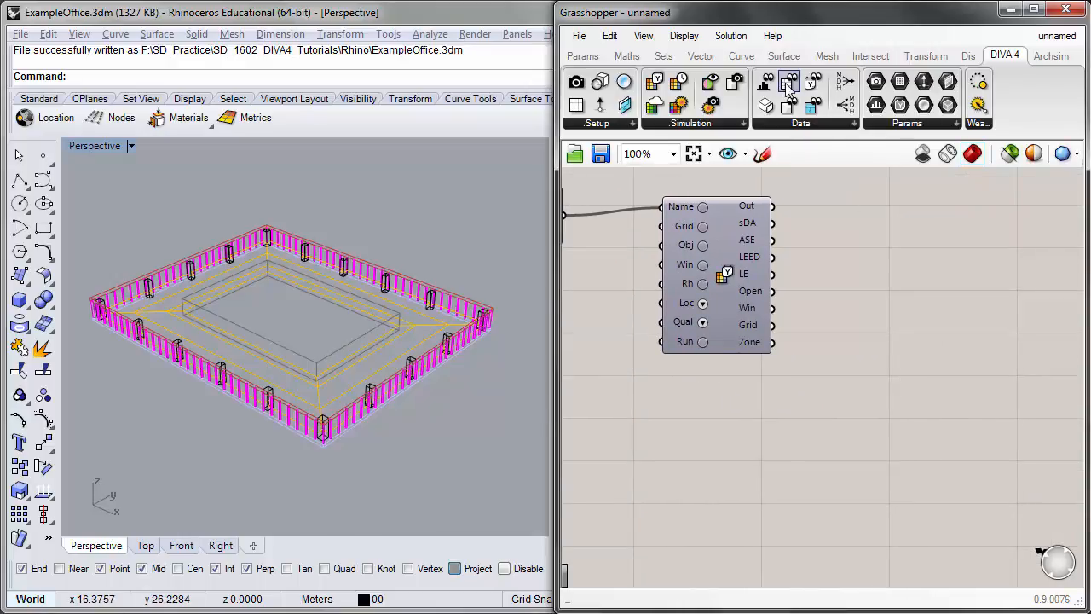
{"action": "left_click", "coordinate": [972, 372]}
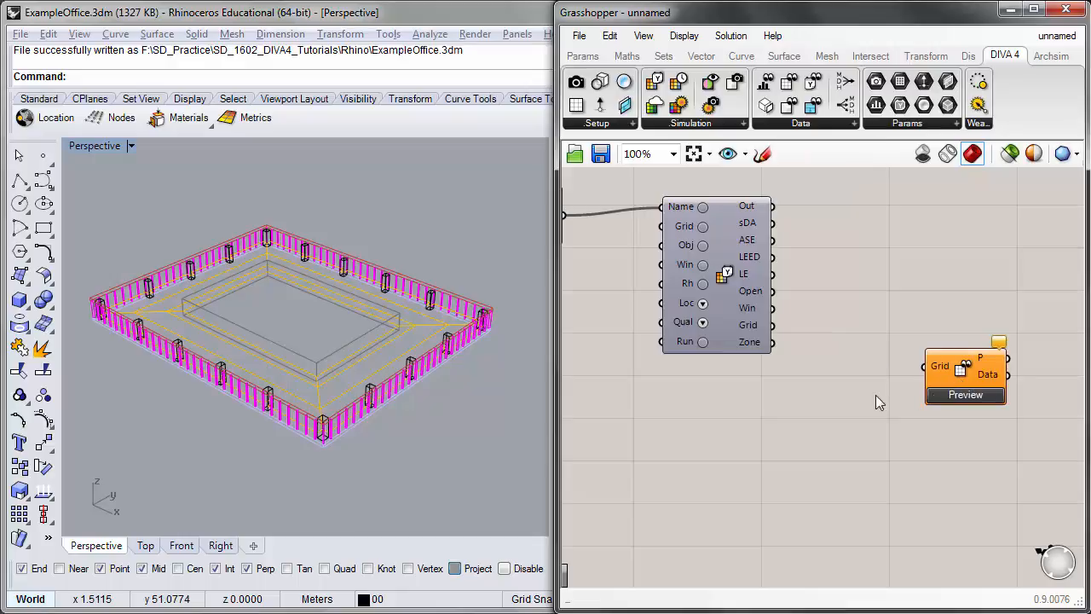
{"action": "right_click_drag", "start_coordinate": [875, 394], "coordinate": [825, 369]}
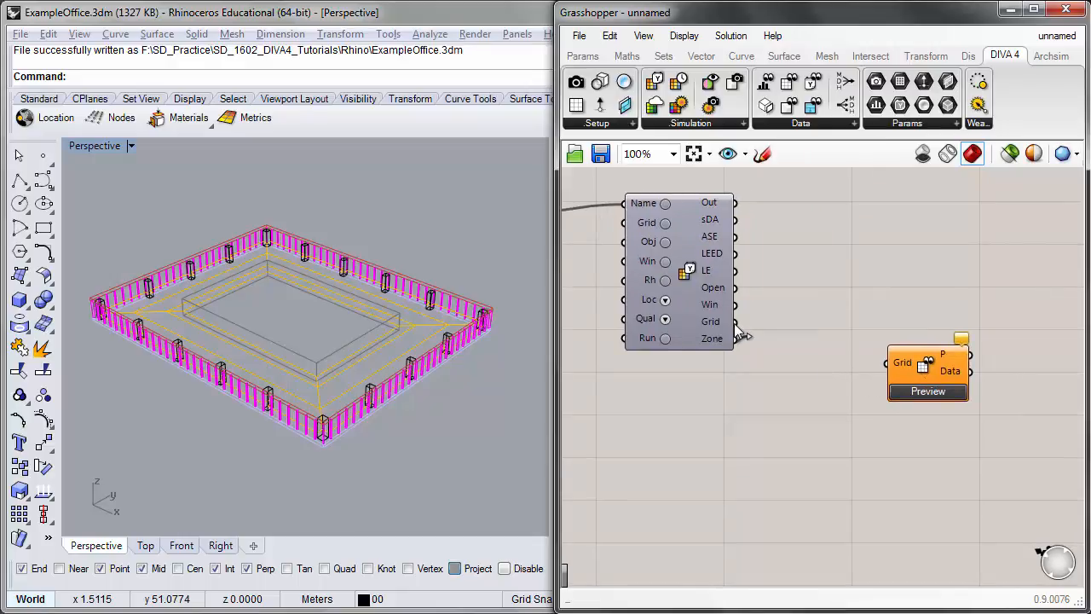
{"action": "left_click_drag", "start_coordinate": [738, 330], "coordinate": [867, 337]}
{"action": "left_click", "coordinate": [839, 368]}
{"action": "left_click", "coordinate": [789, 404]}
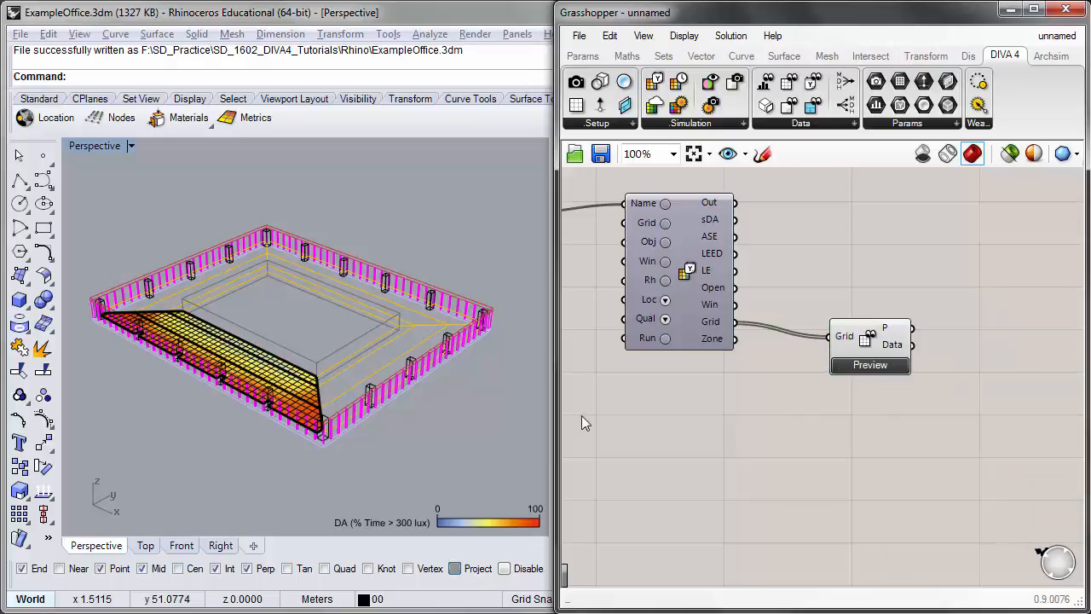
- Examine the daylight autonomy distribution on the floor grid along the facade in the Rhino perspective view
{"action": "right_click_drag", "start_coordinate": [333, 392], "coordinate": [417, 392]}
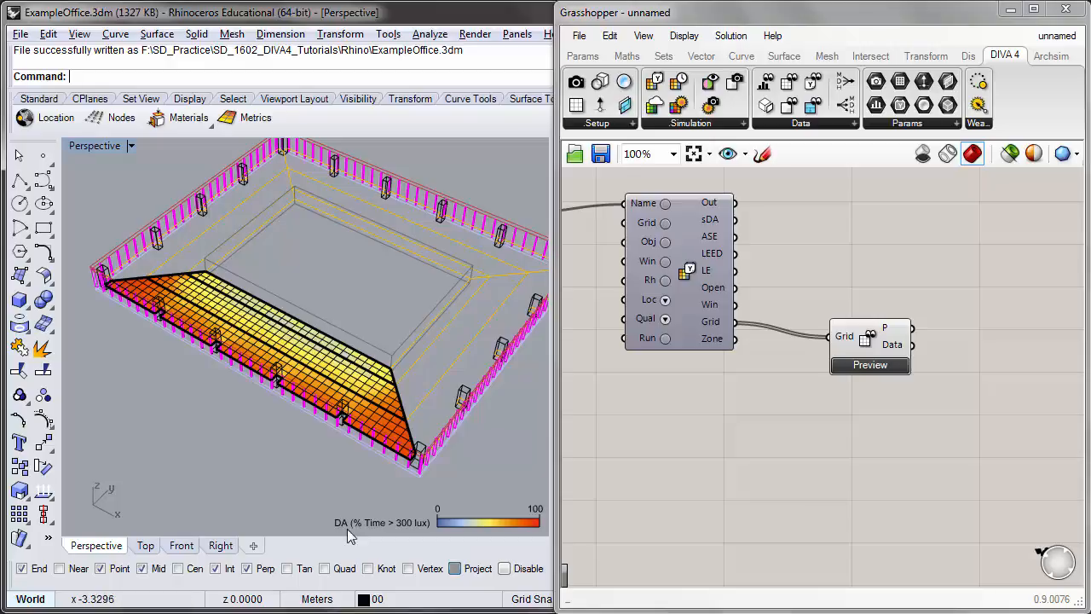
{"action": "right_click_drag", "start_coordinate": [348, 458], "coordinate": [209, 358]}
{"action": "scroll", "coordinate": [208, 357], "scroll_direction": "up", "scroll_amount": 2}
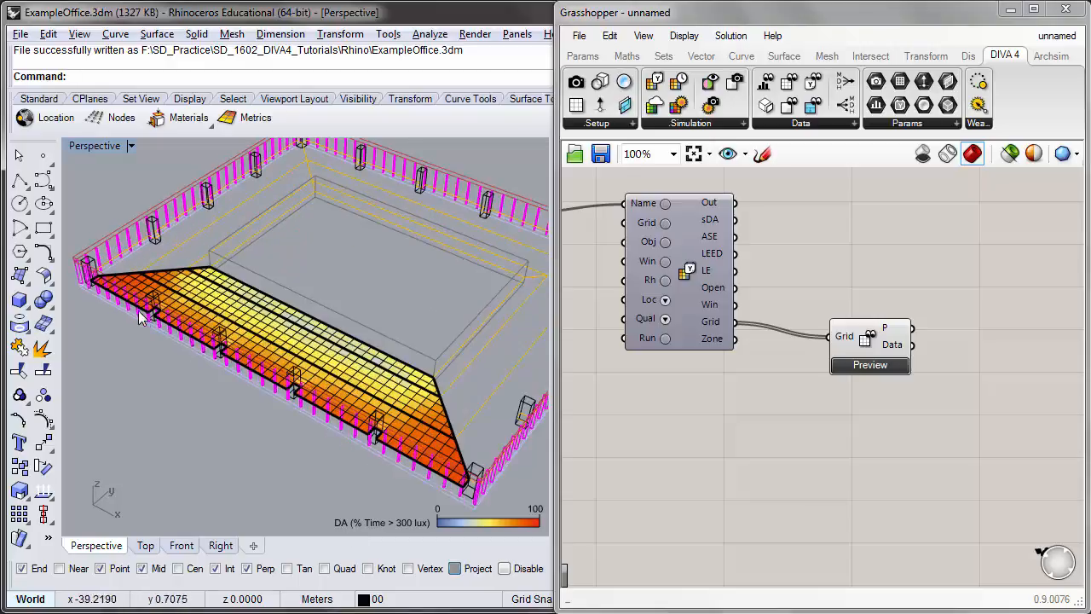
{"action": "right_click_drag", "start_coordinate": [137, 314], "coordinate": [151, 343]}
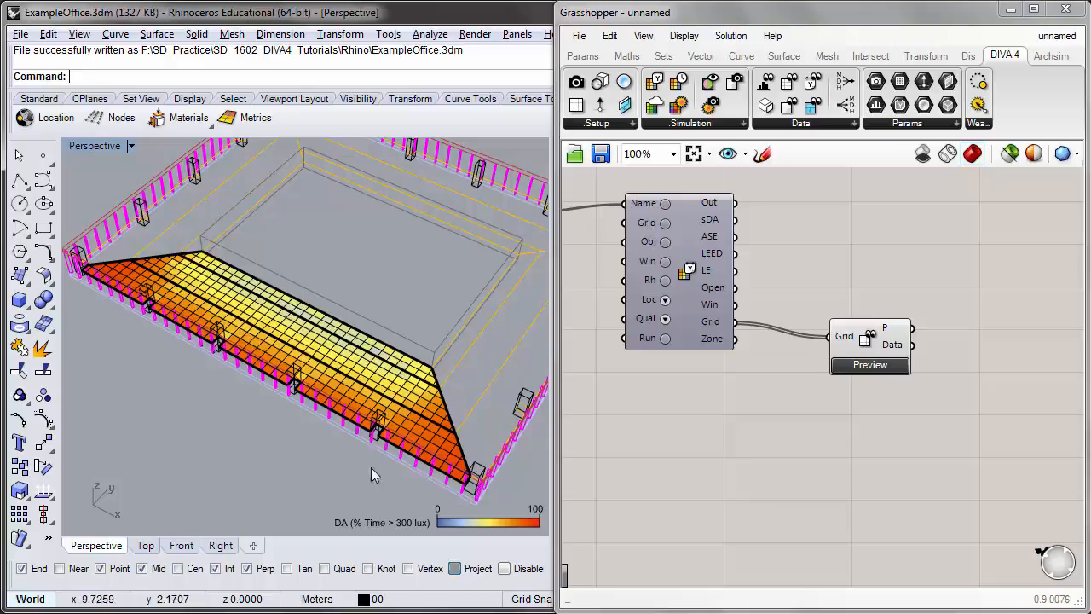
{"action": "right_click_drag", "start_coordinate": [373, 477], "coordinate": [397, 461]}
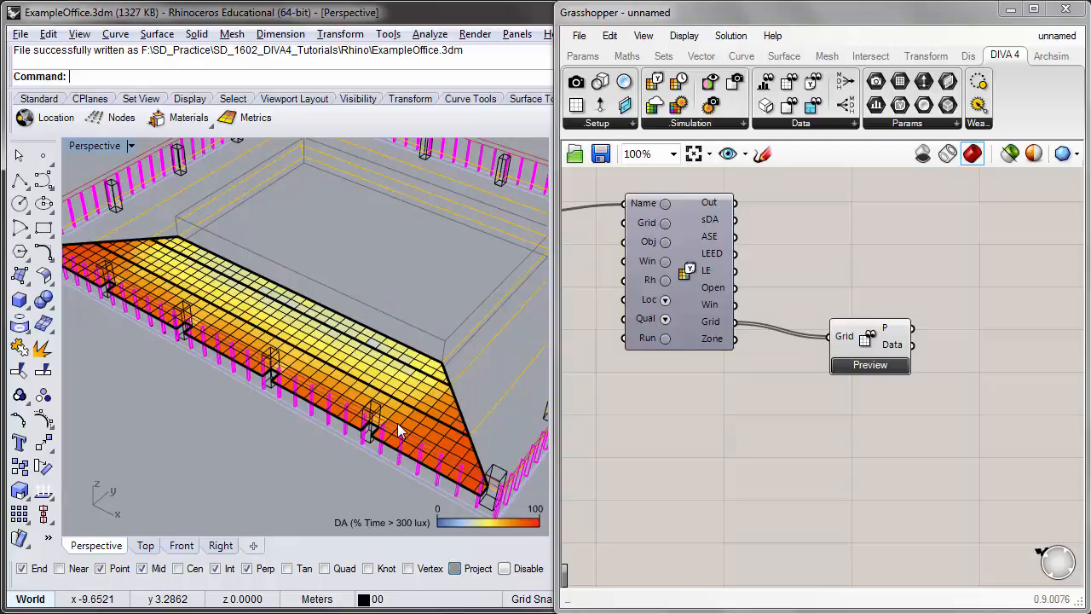
{"action": "right_click_drag", "start_coordinate": [397, 423], "coordinate": [207, 415]}
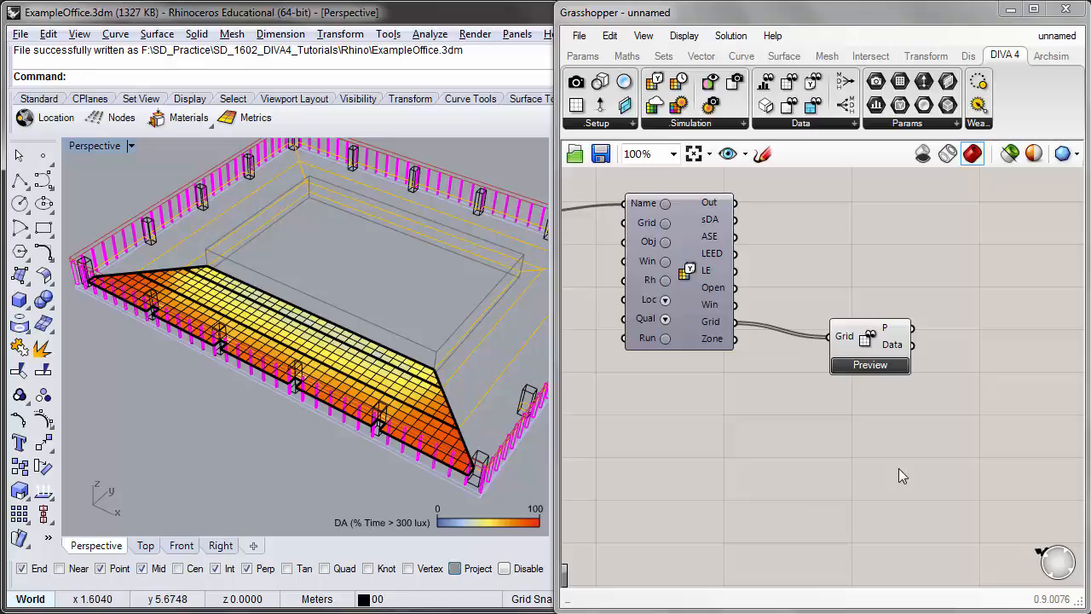
- Switch the grid preview's annual metric to Illuminance (scrub hourly data)
{"action": "right_click_drag", "start_coordinate": [909, 483], "coordinate": [799, 390]}
{"action": "scroll", "coordinate": [810, 229], "scroll_direction": "up", "scroll_amount": 1}
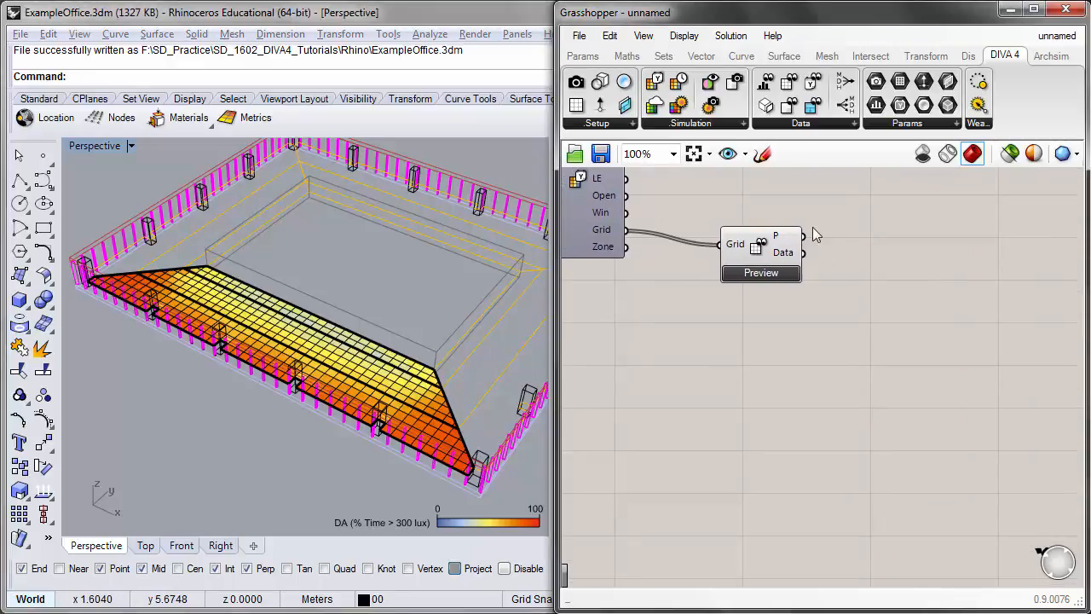
{"action": "left_click", "coordinate": [772, 284]}
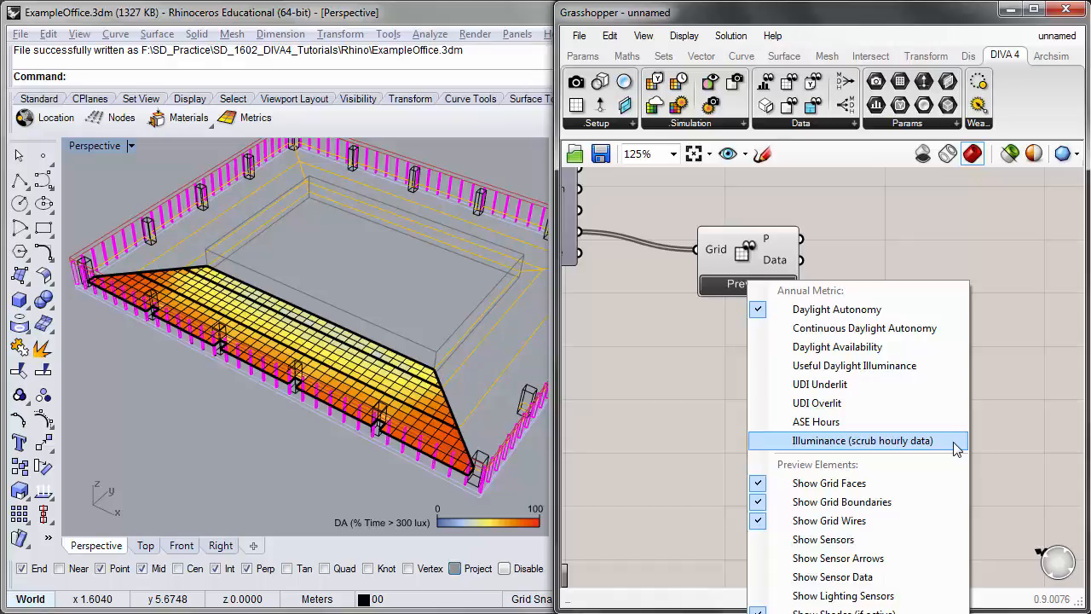
{"action": "left_click", "coordinate": [863, 440]}
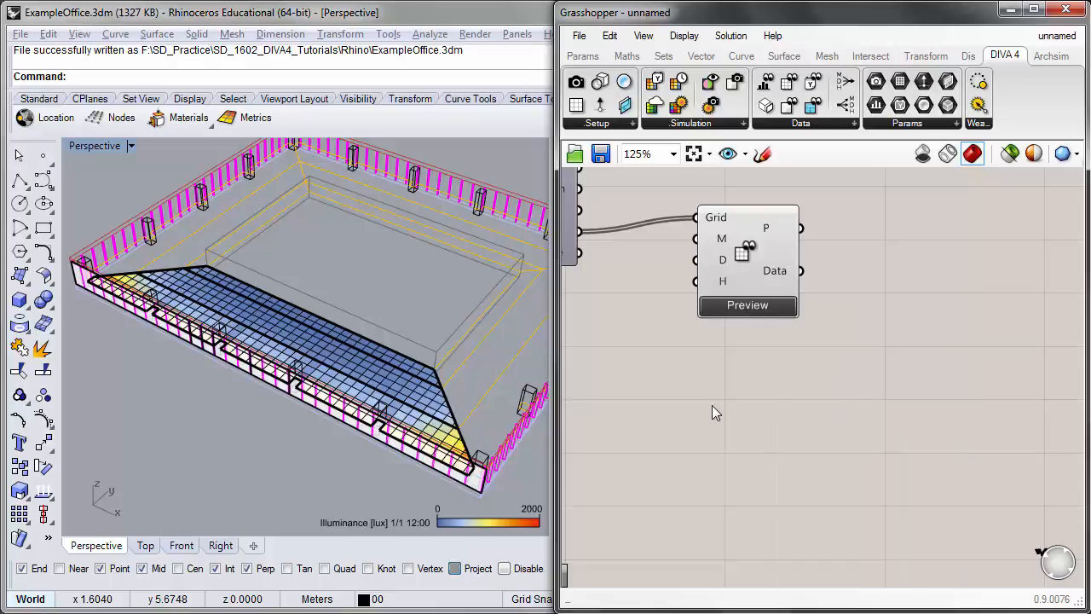
- Examine the M, D and H inputs of the grid preview component and the illuminance distribution along the facade
{"action": "right_click_drag", "start_coordinate": [673, 375], "coordinate": [799, 375]}
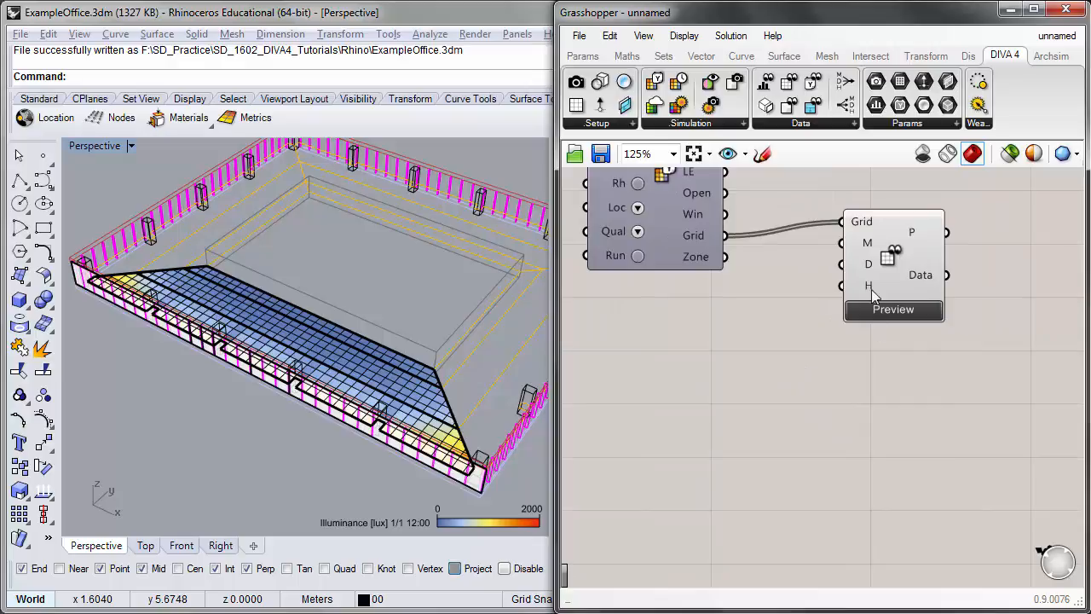
{"action": "scroll", "coordinate": [870, 249], "scroll_direction": "up", "scroll_amount": 1}
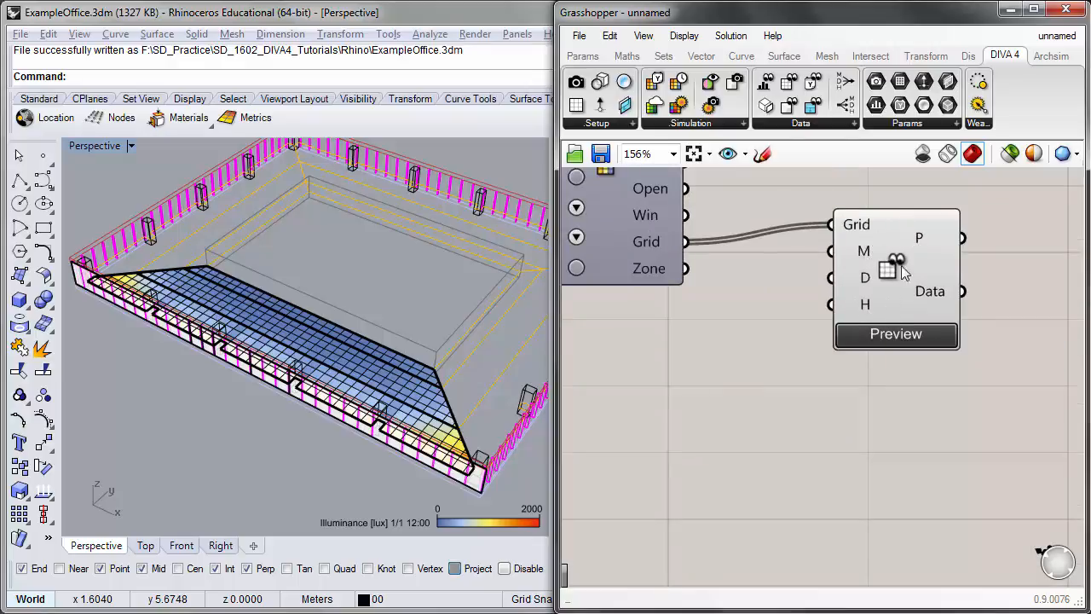
{"action": "left_click", "coordinate": [366, 471]}
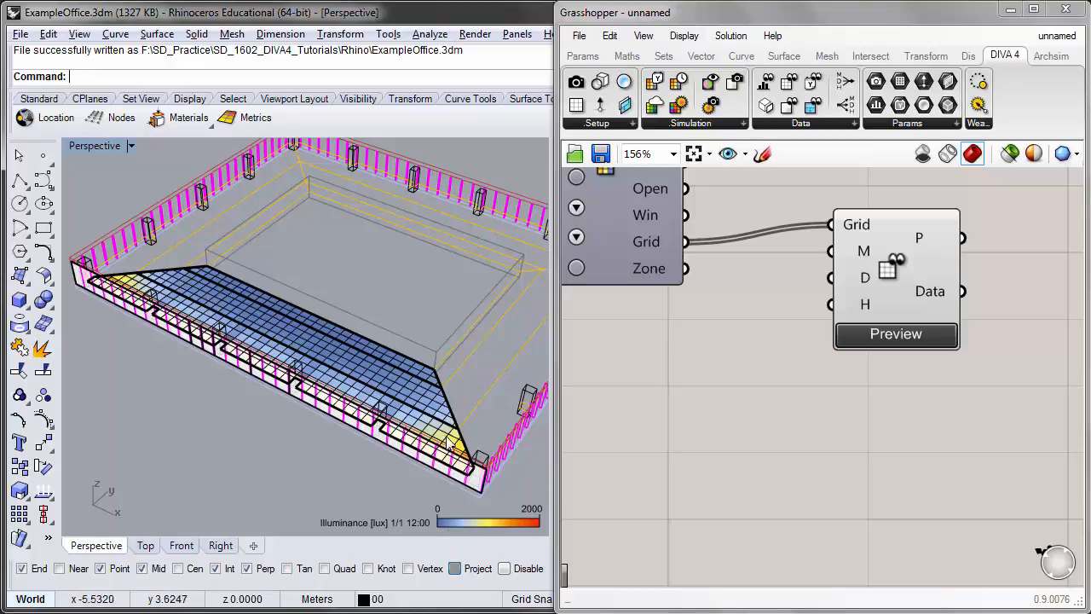
{"action": "right_click_drag", "start_coordinate": [439, 426], "coordinate": [196, 320]}
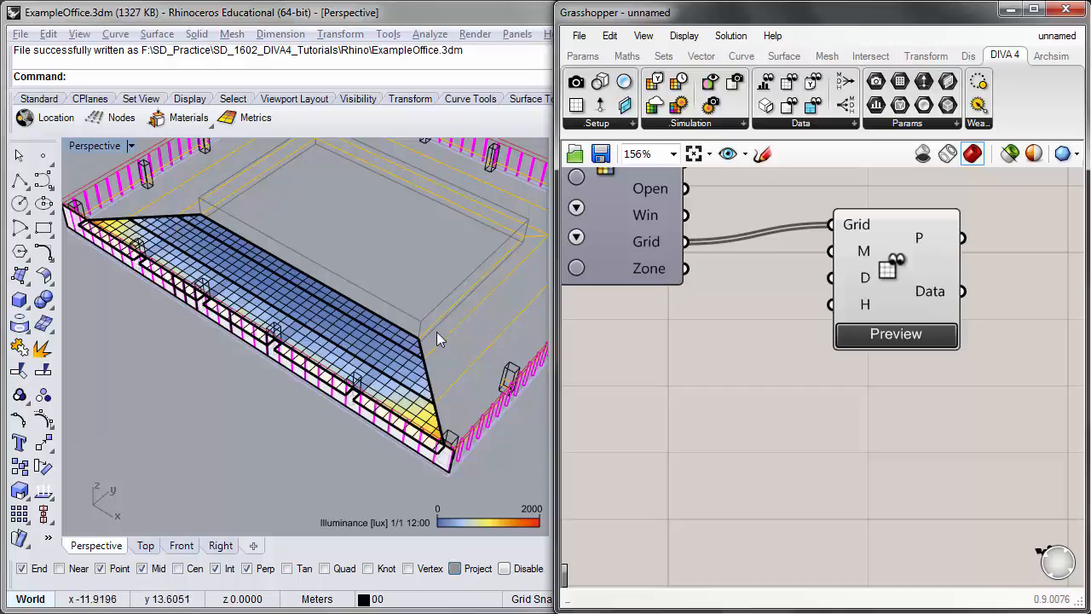
- Move the grid preview component away from Annual Daylight and add a number slider in front of its M input
{"action": "left_click_drag", "start_coordinate": [904, 225], "coordinate": [973, 311]}
{"action": "left_click", "coordinate": [816, 381]}
{"action": "right_click_drag", "start_coordinate": [772, 392], "coordinate": [802, 334]}
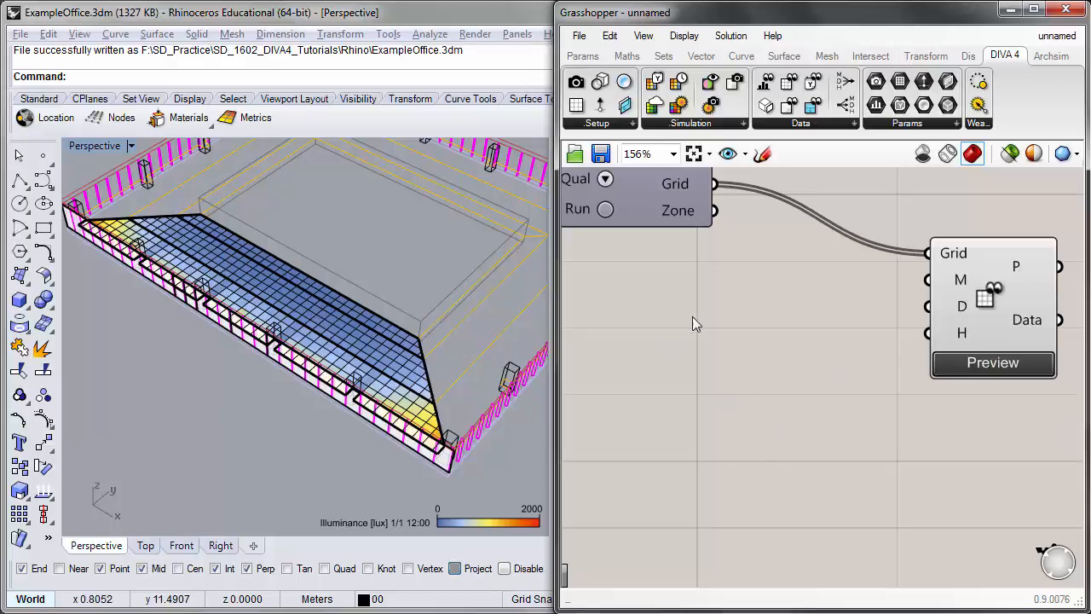
{"action": "double_click", "coordinate": [682, 293]}
{"action": "type", "text": "num"}
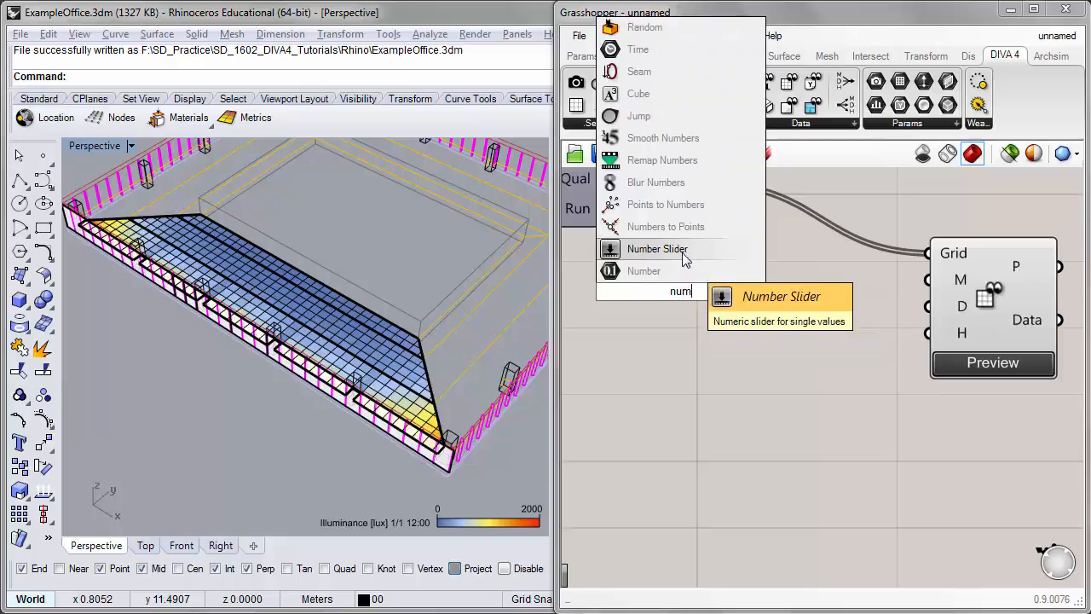
{"action": "left_click", "coordinate": [683, 254]}
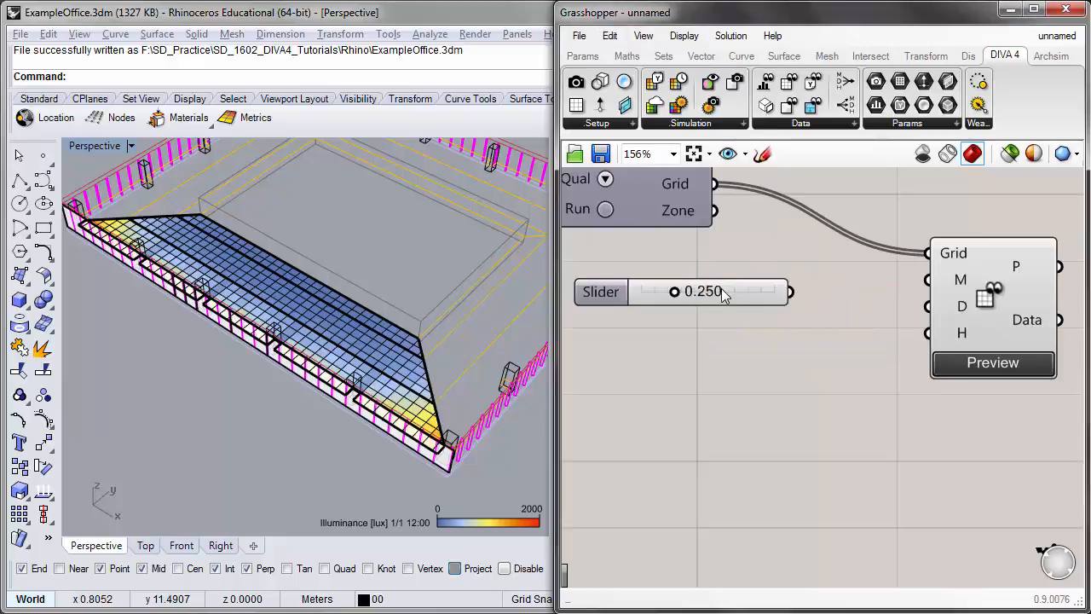
{"action": "left_click_drag", "start_coordinate": [730, 288], "coordinate": [806, 283]}
{"action": "left_click_drag", "start_coordinate": [704, 331], "coordinate": [713, 335]}
- Configure the number slider for whole numbers with a minimum of 1 and a maximum of 12
{"action": "left_click", "coordinate": [682, 287]}
{"action": "double_click", "coordinate": [682, 287]}
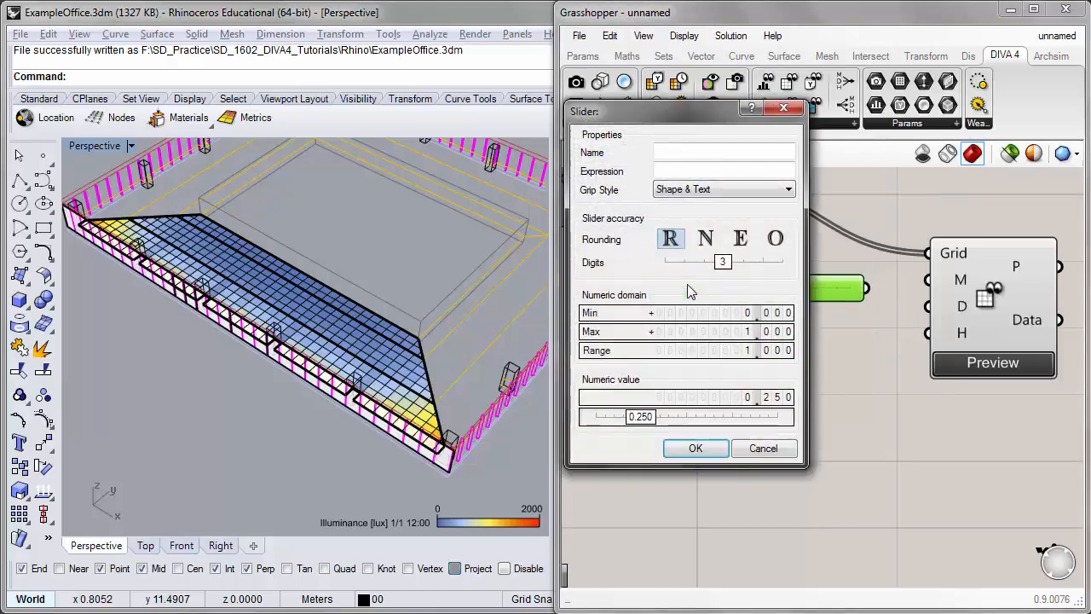
{"action": "left_click", "coordinate": [706, 239]}
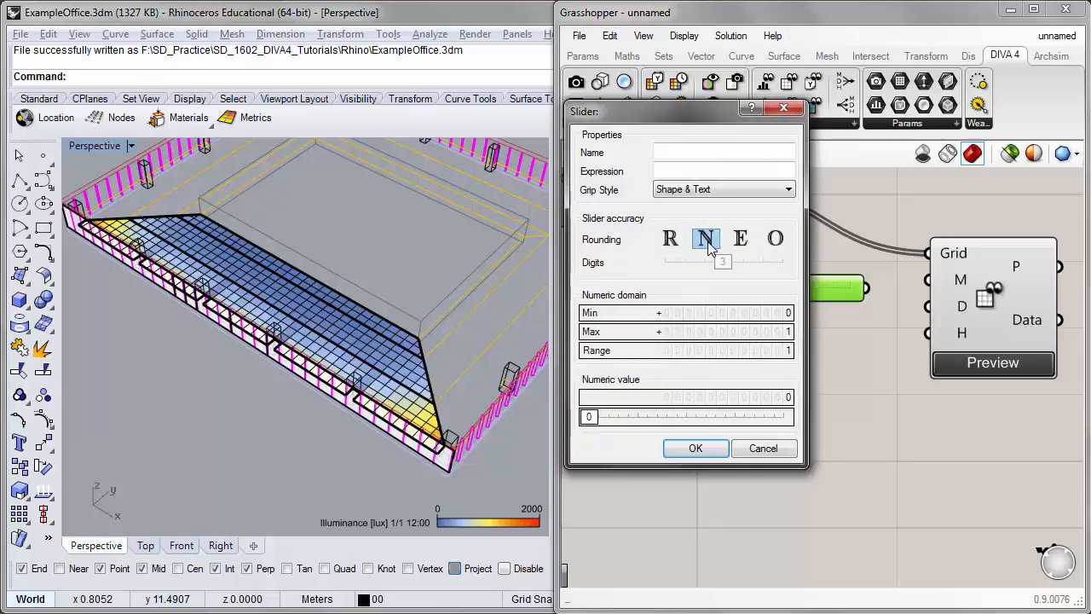
{"action": "double_click", "coordinate": [737, 319]}
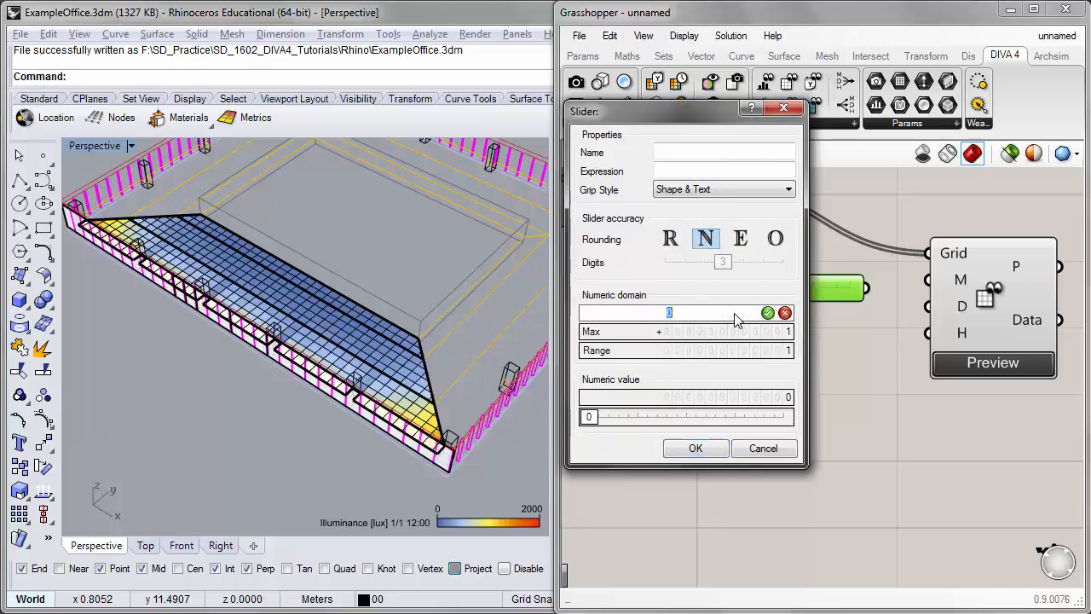
{"action": "type", "text": "1"}
{"action": "left_click", "coordinate": [767, 313]}
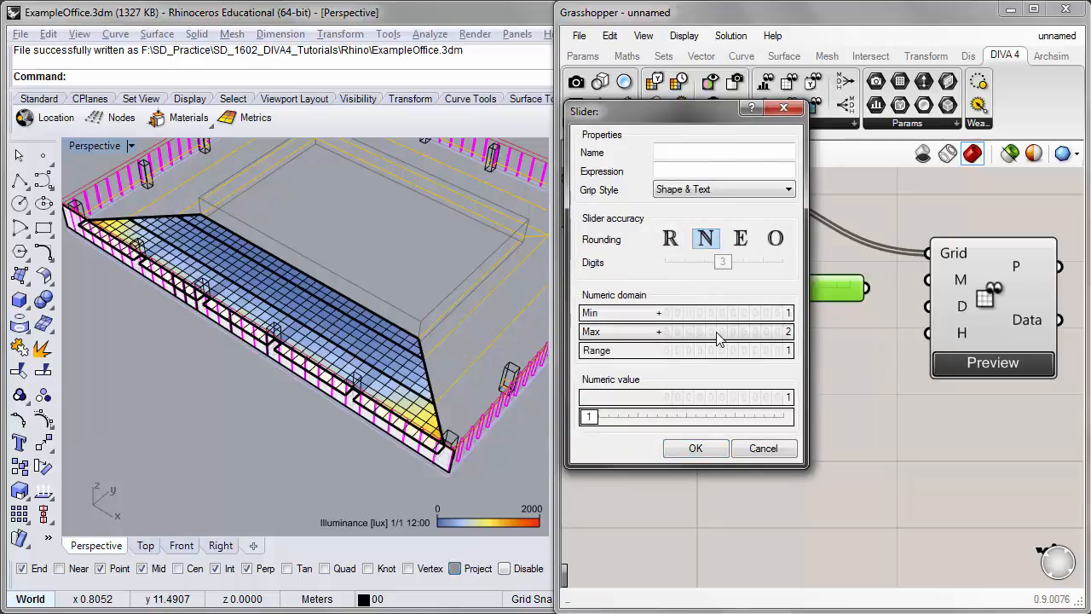
{"action": "double_click", "coordinate": [718, 338]}
{"action": "type", "text": "12"}
{"action": "left_click", "coordinate": [767, 331]}
{"action": "left_click", "coordinate": [695, 448]}
{"action": "left_click", "coordinate": [773, 383]}
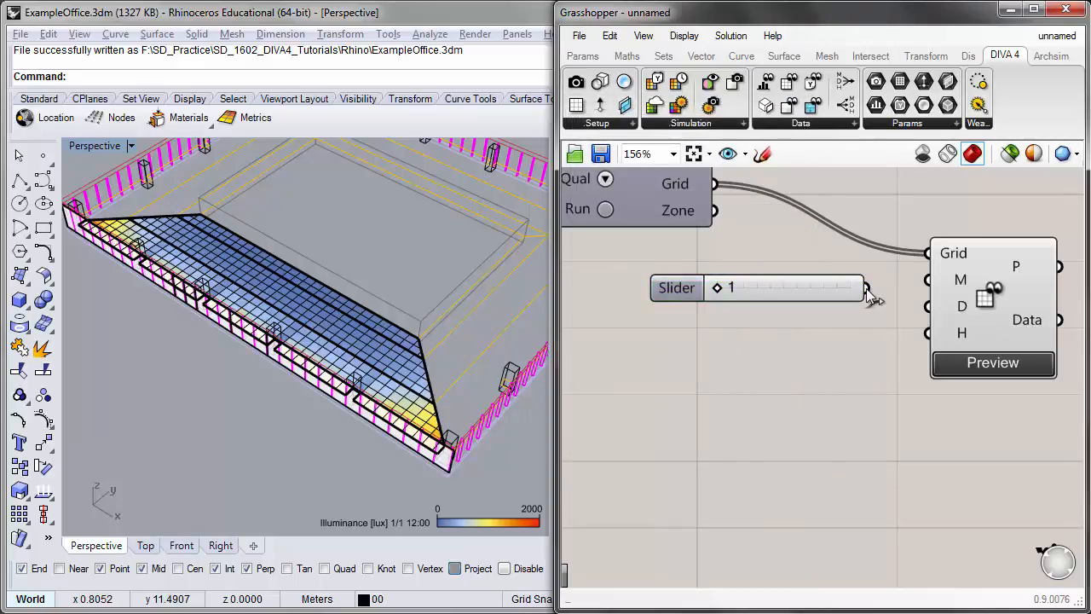
- Connect the number slider to the grid preview component's M input and place a copy of the slider below it
{"action": "left_click_drag", "start_coordinate": [885, 291], "coordinate": [927, 280]}
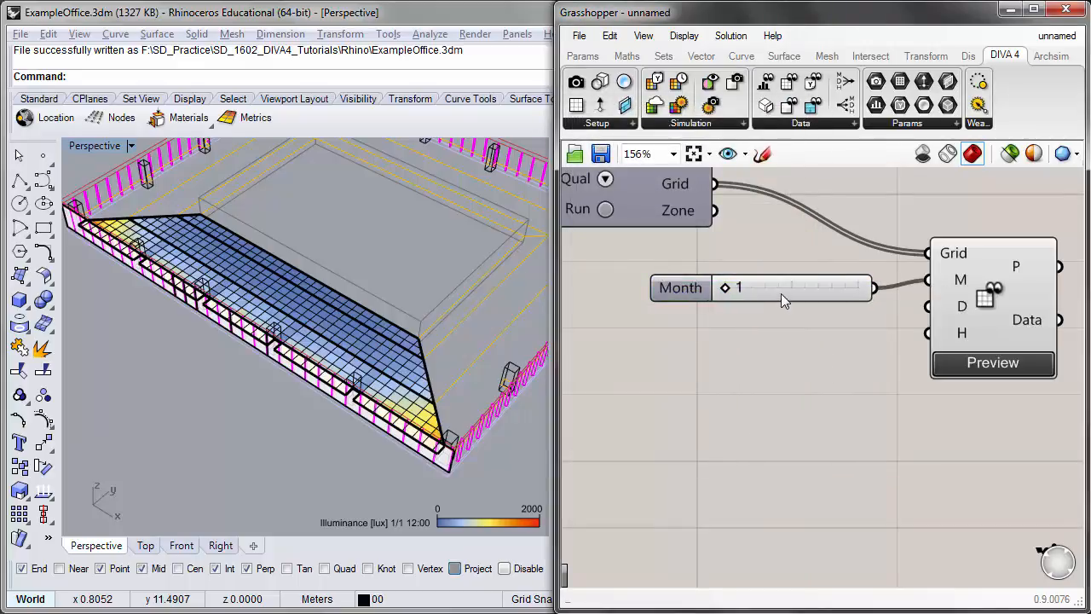
{"action": "left_click_drag", "start_coordinate": [781, 293], "coordinate": [728, 316]}
{"action": "key", "text": "ctrl+c"}
{"action": "key", "text": "ctrl+v"}
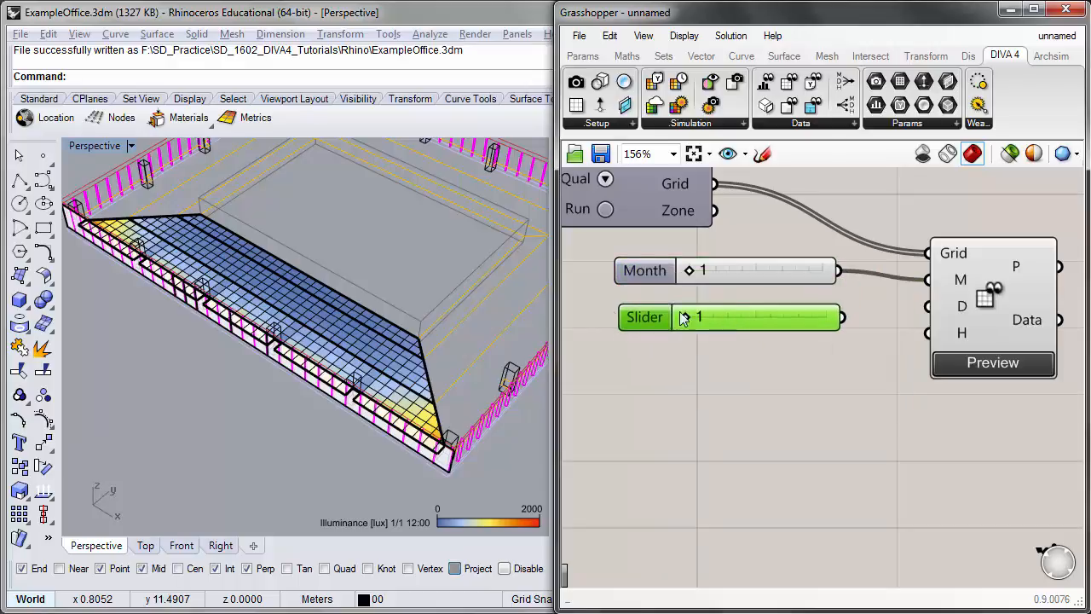
{"action": "left_click", "coordinate": [612, 312]}
- Set the copied slider's maximum to 31 and connect it to the grid preview component's D input
{"action": "double_click", "coordinate": [641, 317]}
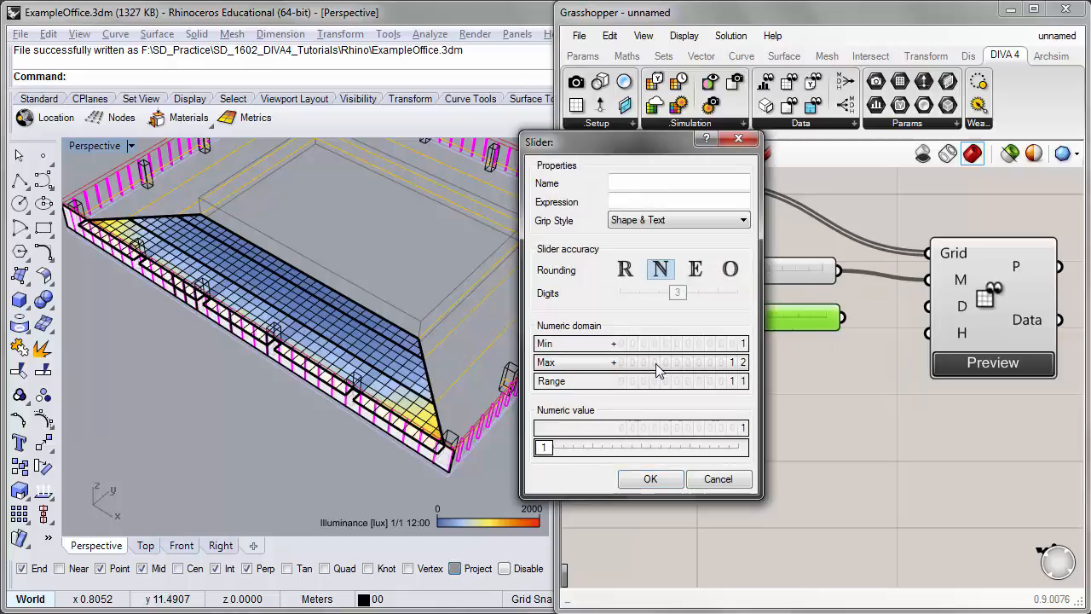
{"action": "double_click", "coordinate": [657, 363]}
{"action": "type", "text": "31"}
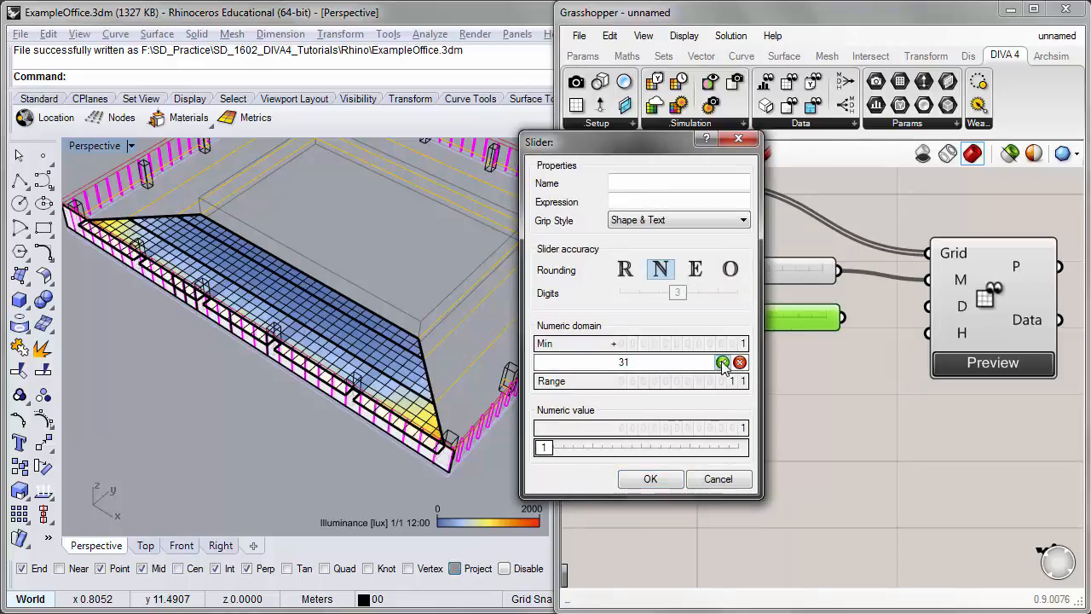
{"action": "left_click", "coordinate": [723, 362]}
{"action": "left_click", "coordinate": [651, 478]}
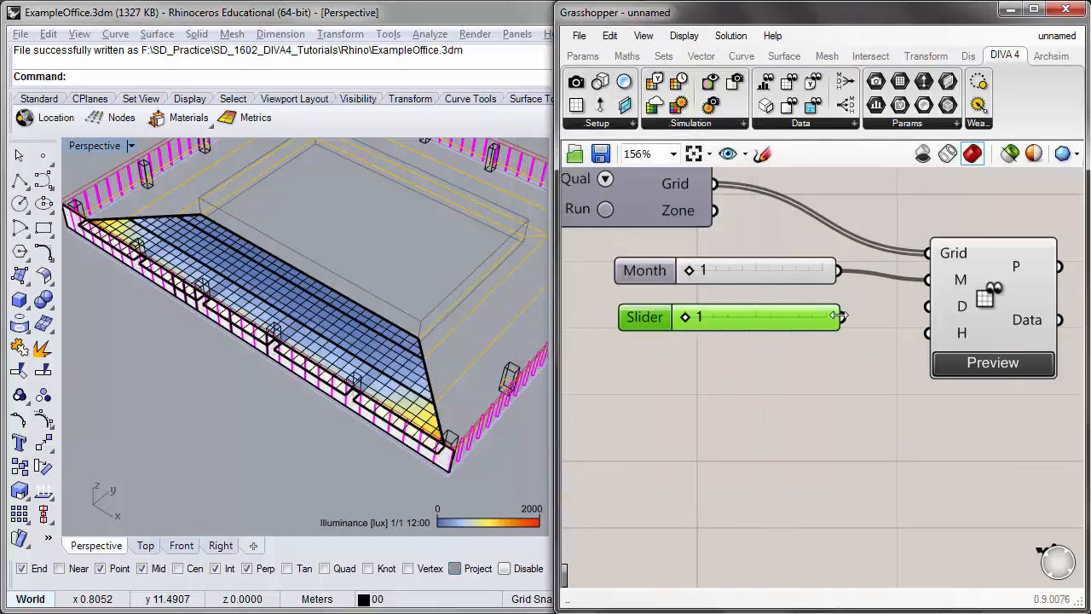
{"action": "left_click_drag", "start_coordinate": [838, 316], "coordinate": [927, 307]}
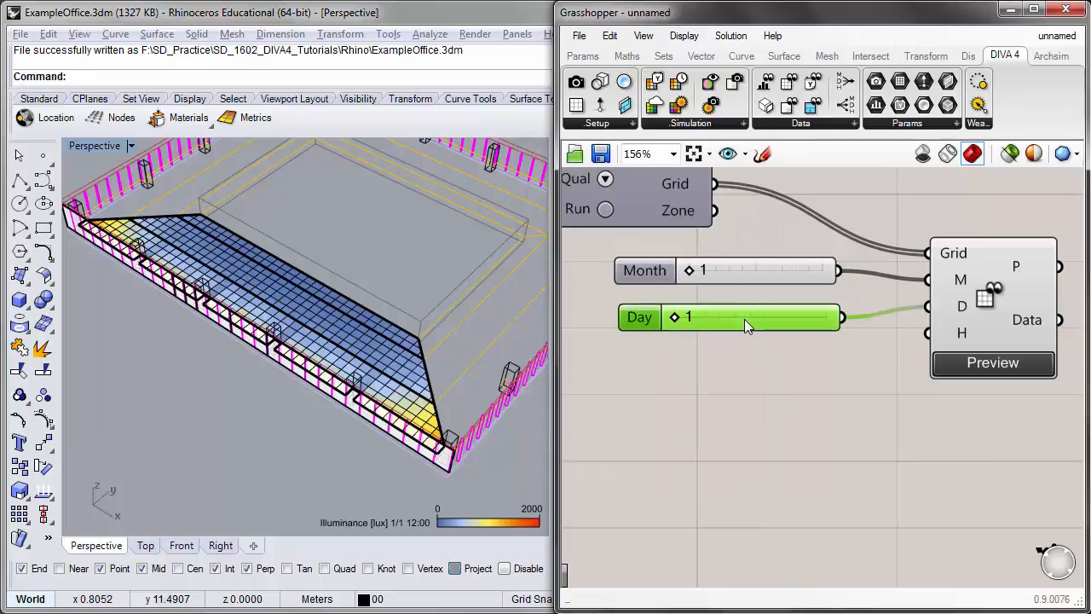
- Duplicate the Day slider and place the copy directly beneath it
{"action": "key", "text": "ctrl+c"}
{"action": "key", "text": "ctrl+v"}
{"action": "left_click_drag", "start_coordinate": [740, 333], "coordinate": [724, 367]}
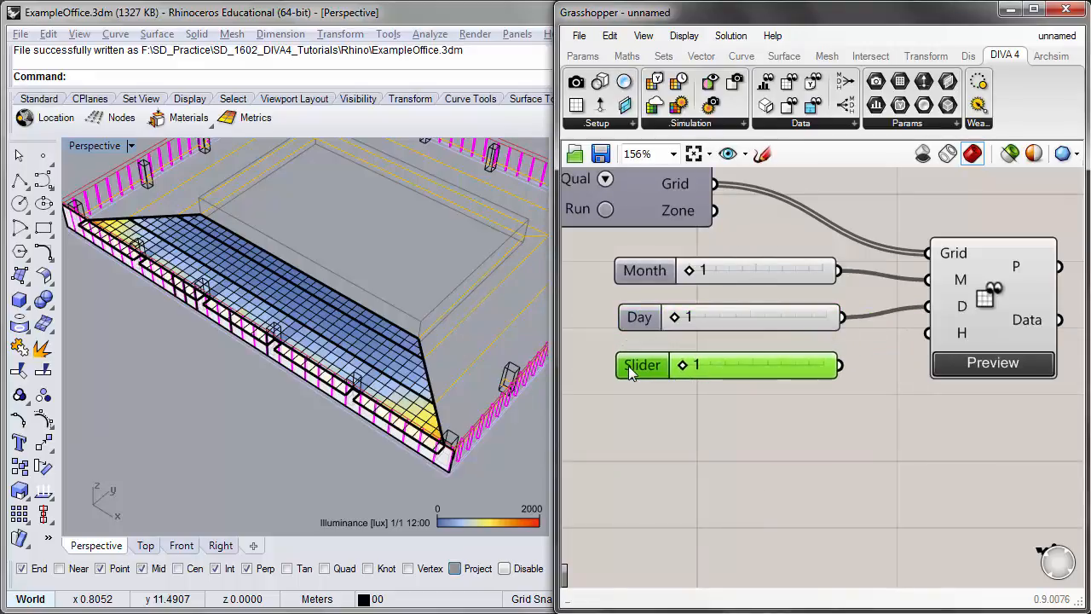
- Set the newest slider's maximum to 24 and connect it to the grid preview component's H input
{"action": "double_click", "coordinate": [628, 366]}
{"action": "double_click", "coordinate": [637, 412]}
{"action": "type", "text": "2"}
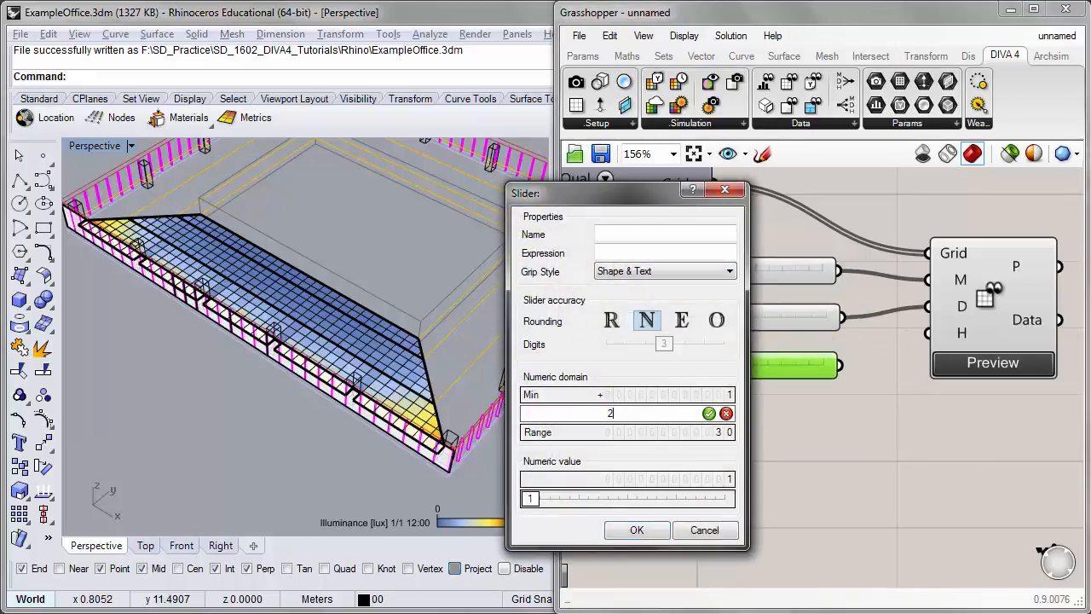
{"action": "type", "text": "4"}
{"action": "left_click", "coordinate": [708, 412]}
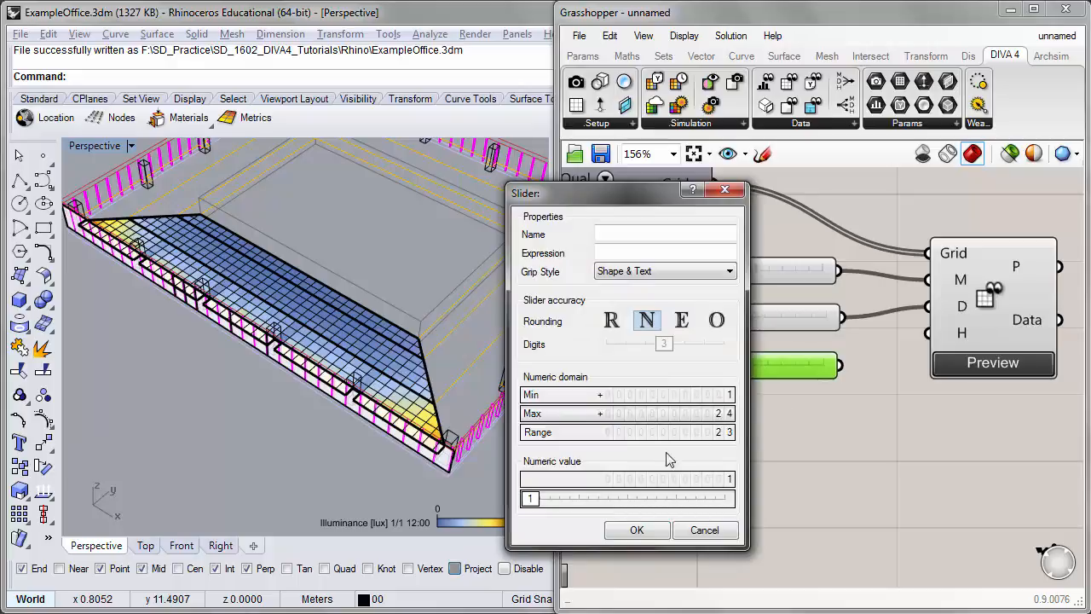
{"action": "left_click", "coordinate": [636, 531]}
{"action": "left_click", "coordinate": [765, 430]}
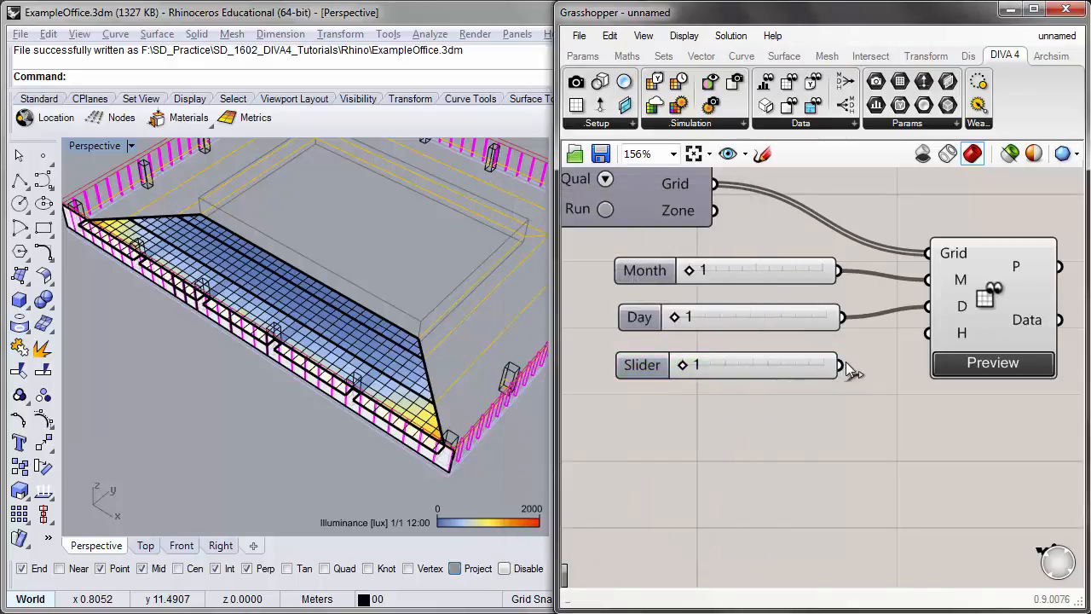
{"action": "left_click_drag", "start_coordinate": [847, 367], "coordinate": [927, 334]}
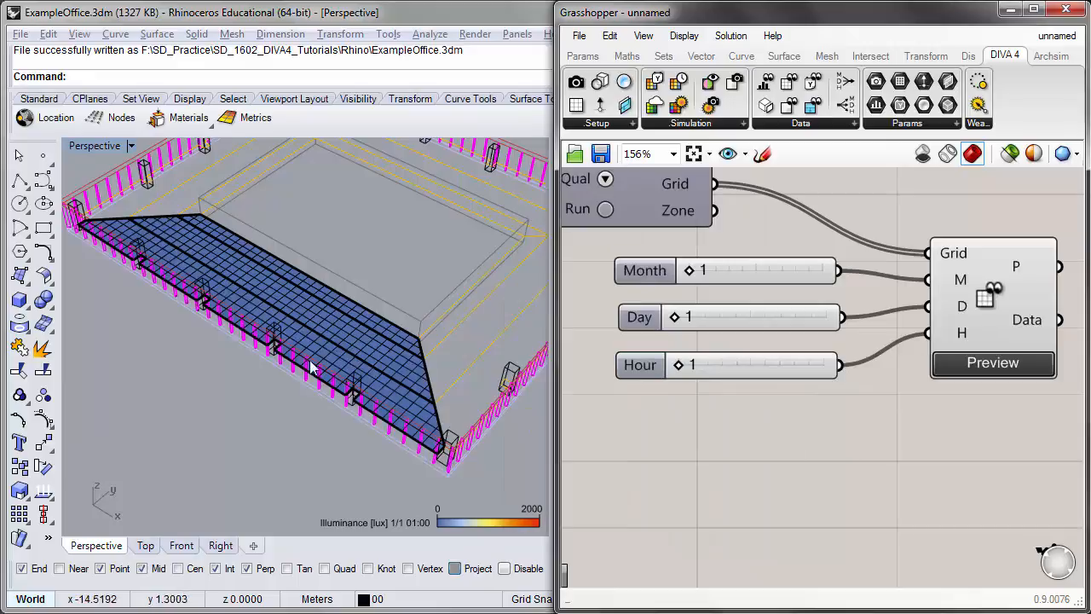
- Scrub the Hour slider through 5 and 9 to 13 while inspecting the illuminance grid along the facade
{"action": "right_click_drag", "start_coordinate": [307, 375], "coordinate": [329, 353]}
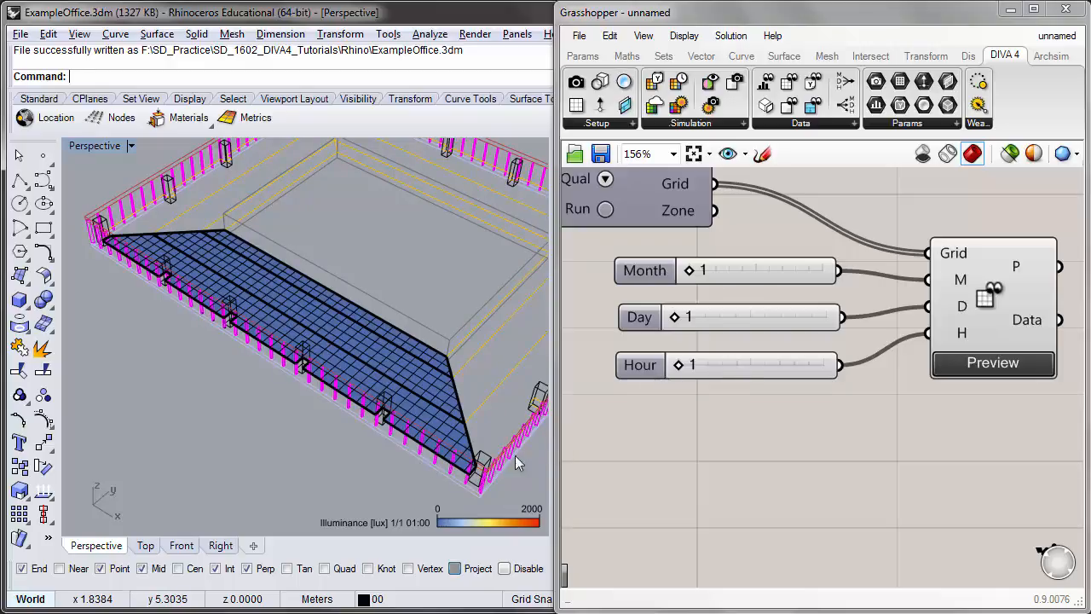
{"action": "right_click_drag", "start_coordinate": [515, 460], "coordinate": [410, 428]}
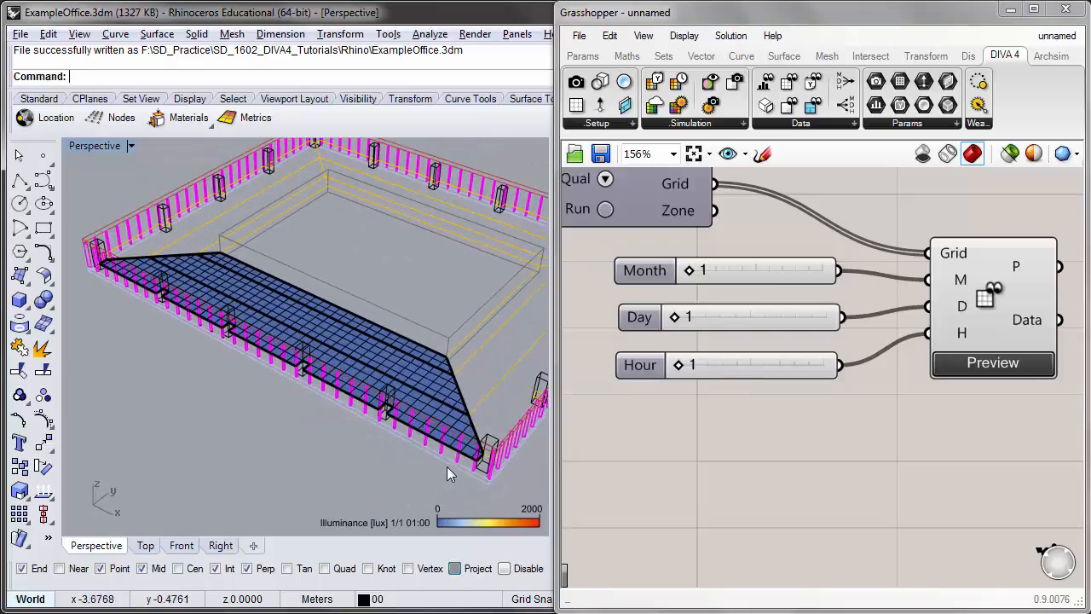
{"action": "right_click_drag", "start_coordinate": [442, 484], "coordinate": [412, 464]}
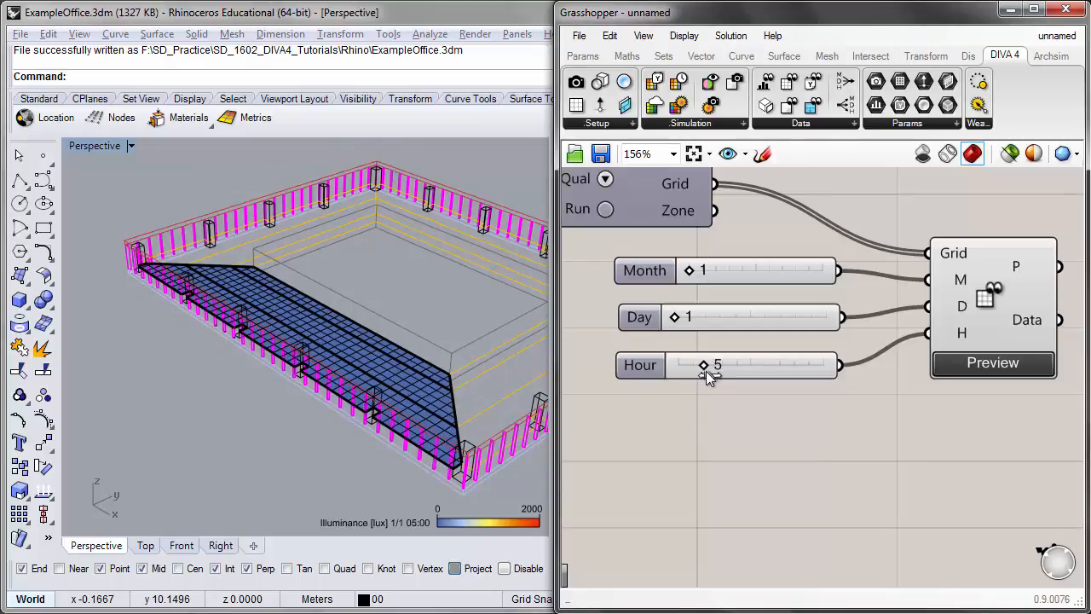
{"action": "left_click_drag", "start_coordinate": [719, 371], "coordinate": [727, 370]}
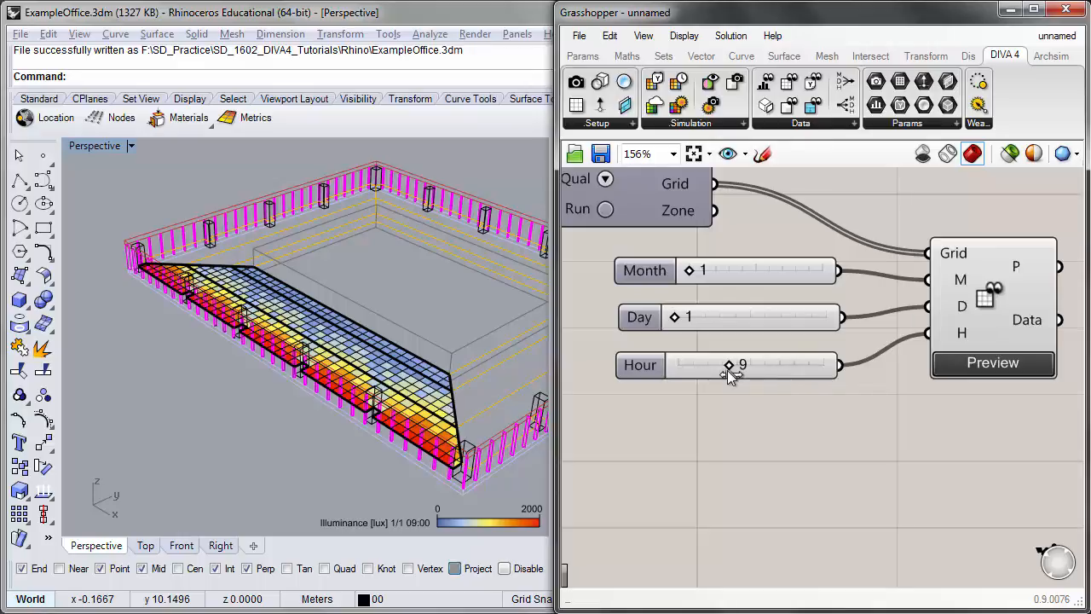
{"action": "left_click_drag", "start_coordinate": [730, 369], "coordinate": [753, 368]}
{"action": "right_click_drag", "start_coordinate": [142, 352], "coordinate": [216, 410]}
{"action": "scroll", "coordinate": [281, 341], "scroll_direction": "up", "scroll_amount": 2}
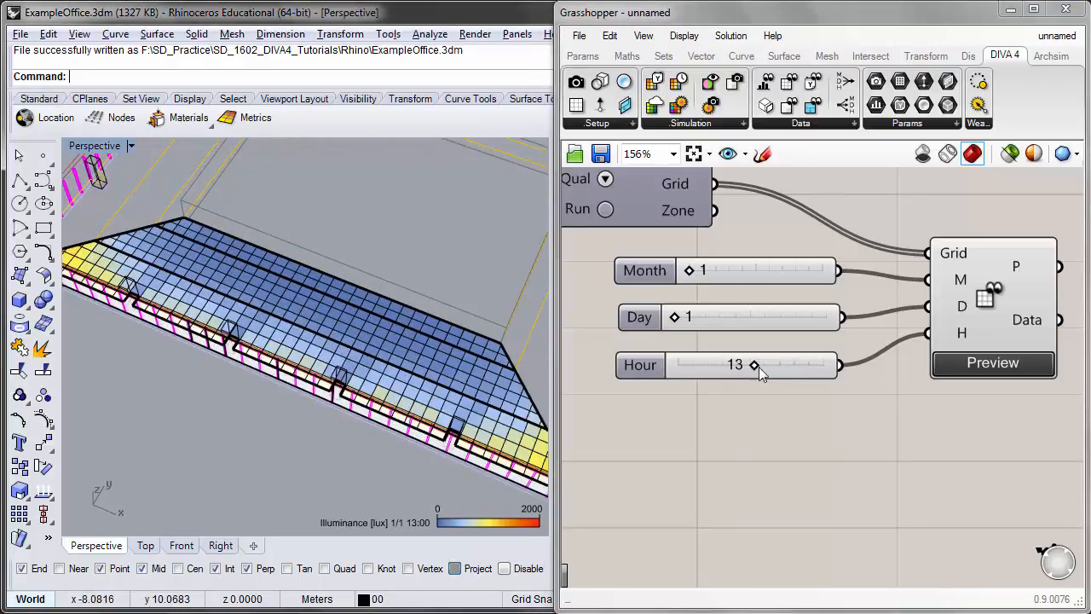
{"action": "mouse_move", "coordinate": [754, 366]}
{"action": "left_mouse_down"}
{"action": "mouse_move", "coordinate": [770, 368]}
{"action": "mouse_move", "coordinate": [754, 368]}
{"action": "left_mouse_up"}
{"action": "right_click_drag", "start_coordinate": [317, 430], "coordinate": [264, 358]}
{"action": "scroll", "coordinate": [676, 436], "scroll_direction": "down", "scroll_amount": 3}
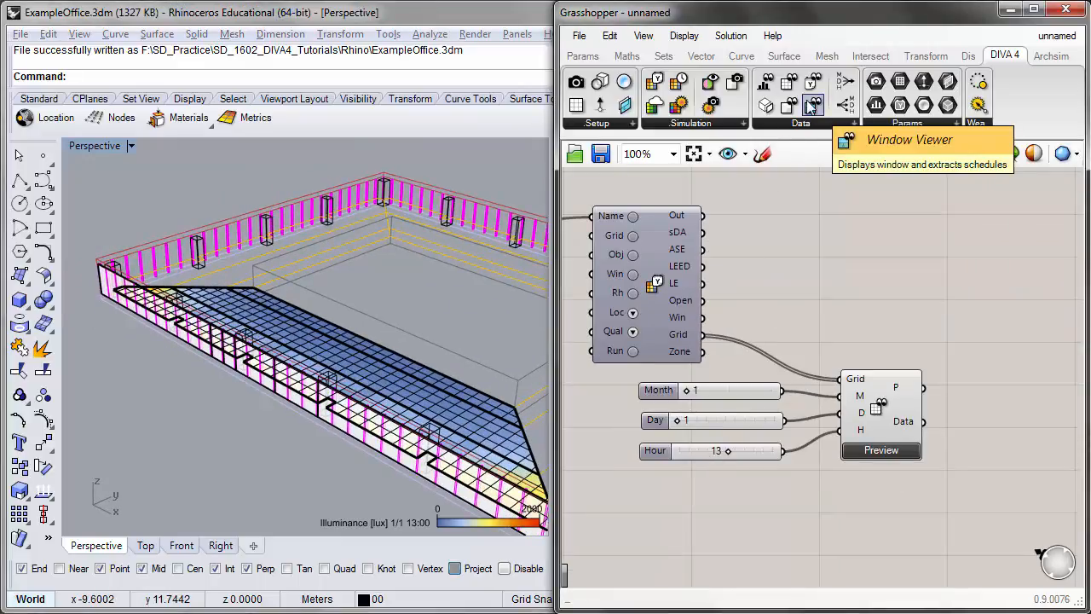
- Add a Window Viewer component above the grid preview component and feed it from the annual daylight component's Win output
{"action": "left_click_drag", "start_coordinate": [811, 105], "coordinate": [856, 290]}
{"action": "left_click_drag", "start_coordinate": [801, 232], "coordinate": [868, 252]}
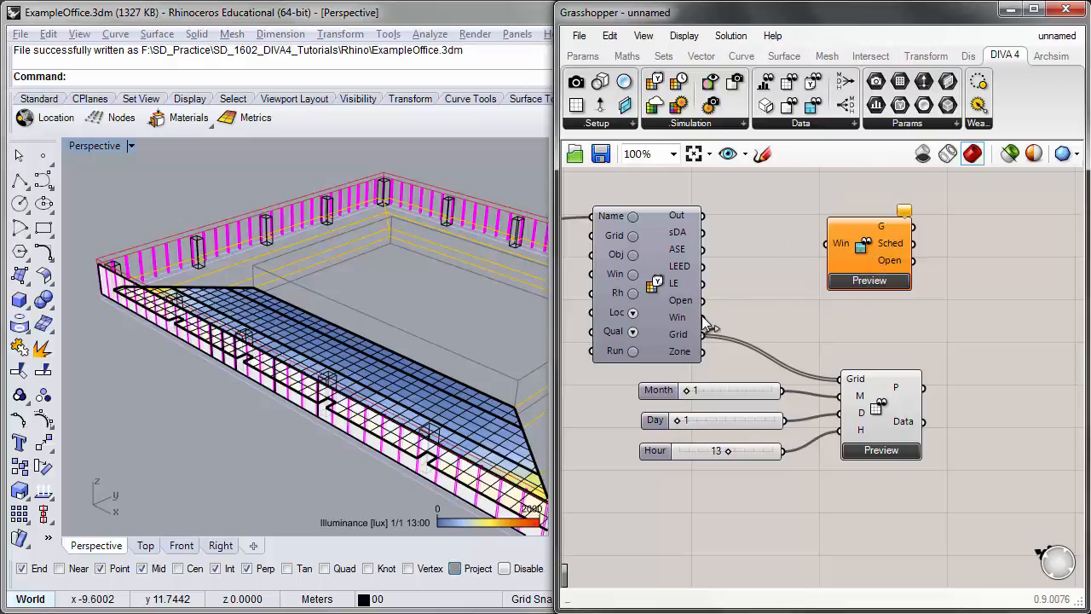
{"action": "left_click_drag", "start_coordinate": [704, 319], "coordinate": [824, 242]}
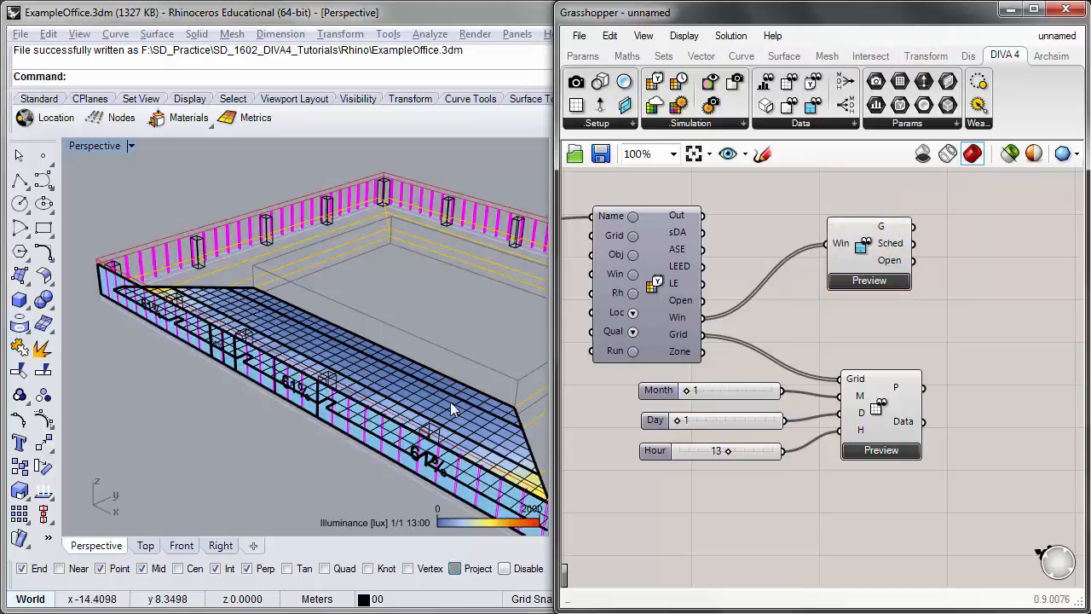
- Turn off the display of the illuminance grid and inspect the window results along the facade
{"action": "right_click_drag", "start_coordinate": [450, 401], "coordinate": [379, 290]}
{"action": "right_click_drag", "start_coordinate": [441, 382], "coordinate": [281, 325]}
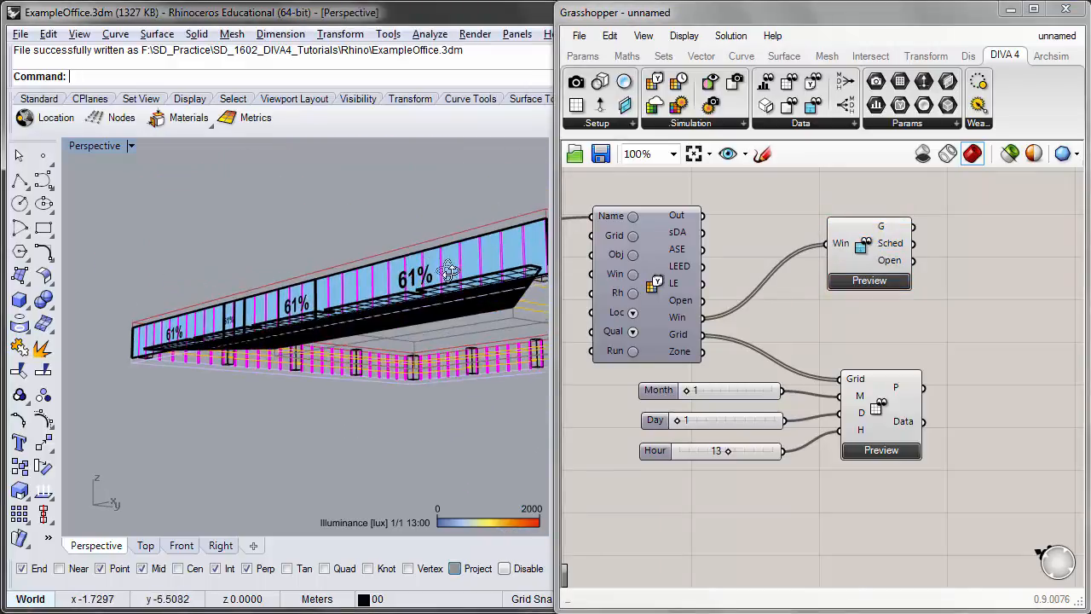
{"action": "right_click_drag", "start_coordinate": [452, 269], "coordinate": [594, 381]}
{"action": "right_click", "coordinate": [878, 399]}
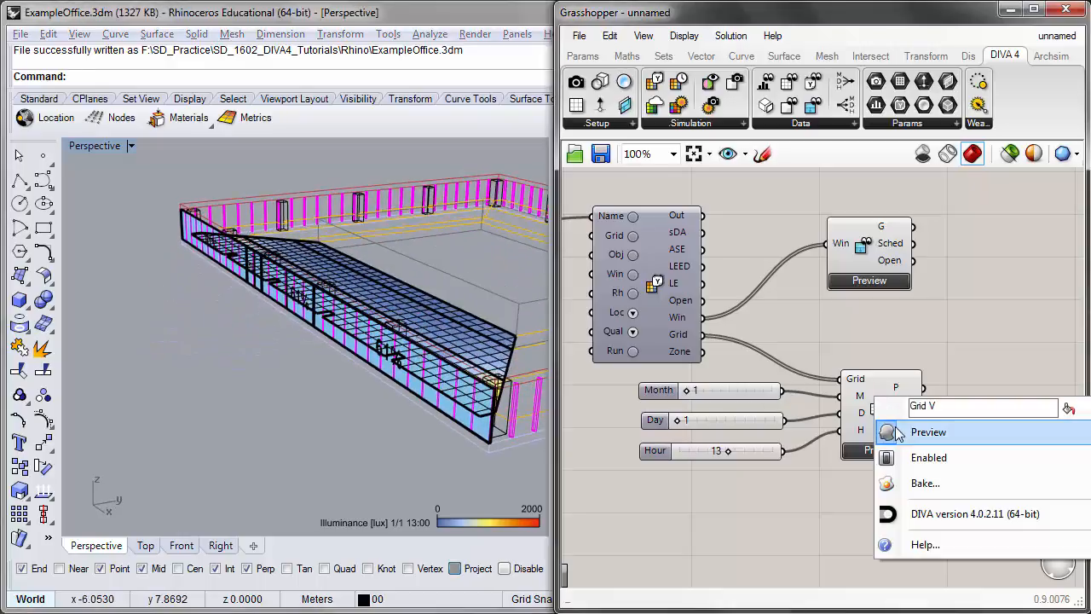
{"action": "left_click", "coordinate": [912, 430]}
{"action": "right_click_drag", "start_coordinate": [296, 328], "coordinate": [221, 385]}
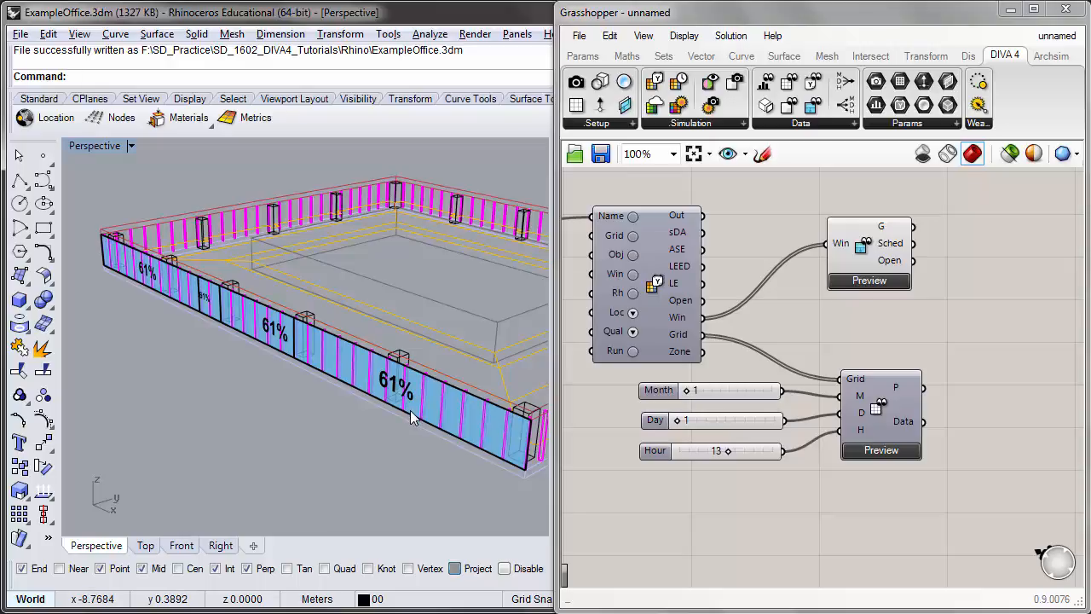
- Add a Schedule Viewer beside the Window Viewer and connect the Sched output to its S input
{"action": "right_click_drag", "start_coordinate": [959, 341], "coordinate": [813, 324]}
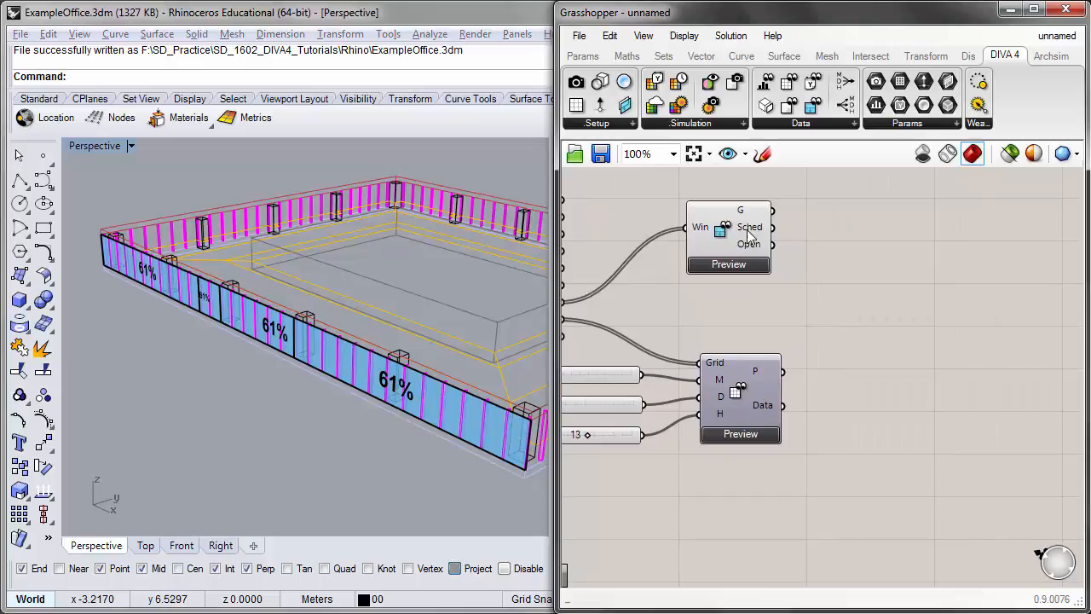
{"action": "mouse_move", "coordinate": [705, 238]}
{"action": "right_click_drag", "start_coordinate": [921, 294], "coordinate": [843, 273]}
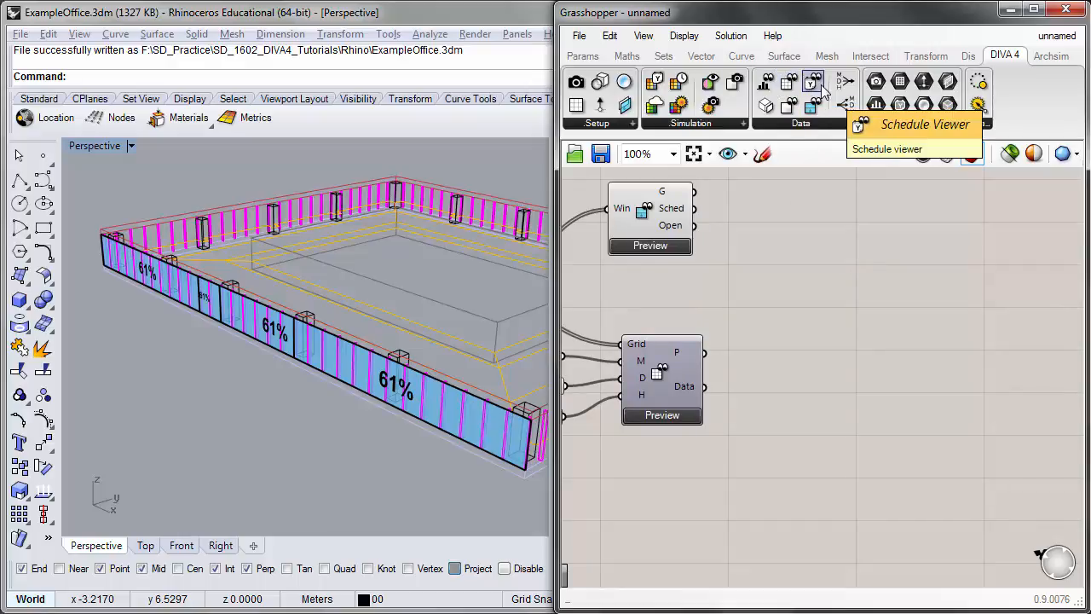
{"action": "left_click_drag", "start_coordinate": [823, 92], "coordinate": [885, 239]}
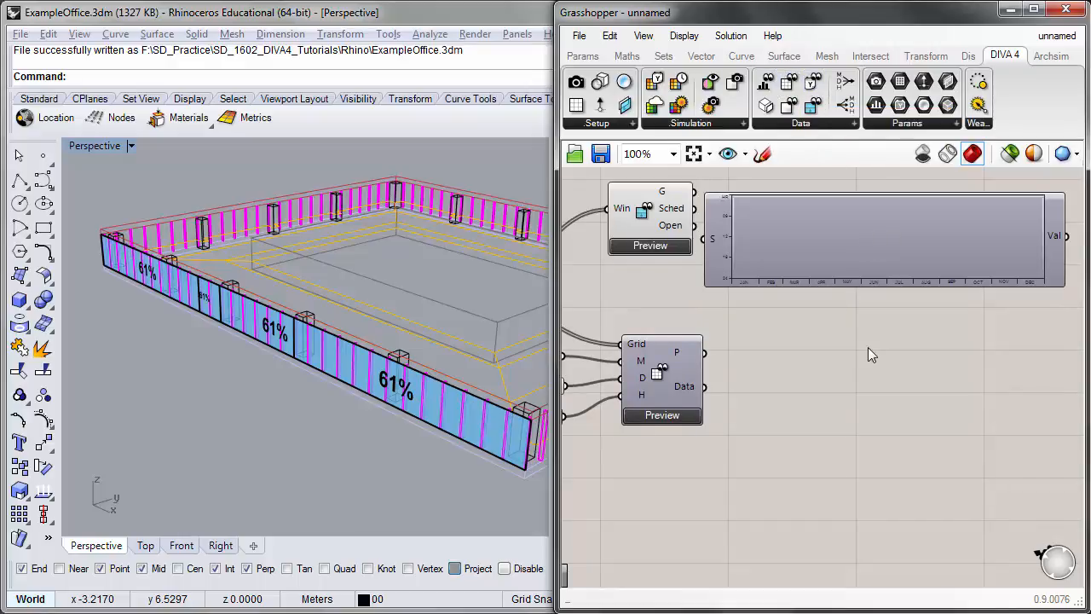
{"action": "right_click_drag", "start_coordinate": [868, 347], "coordinate": [807, 385]}
{"action": "left_click_drag", "start_coordinate": [731, 273], "coordinate": [773, 249]}
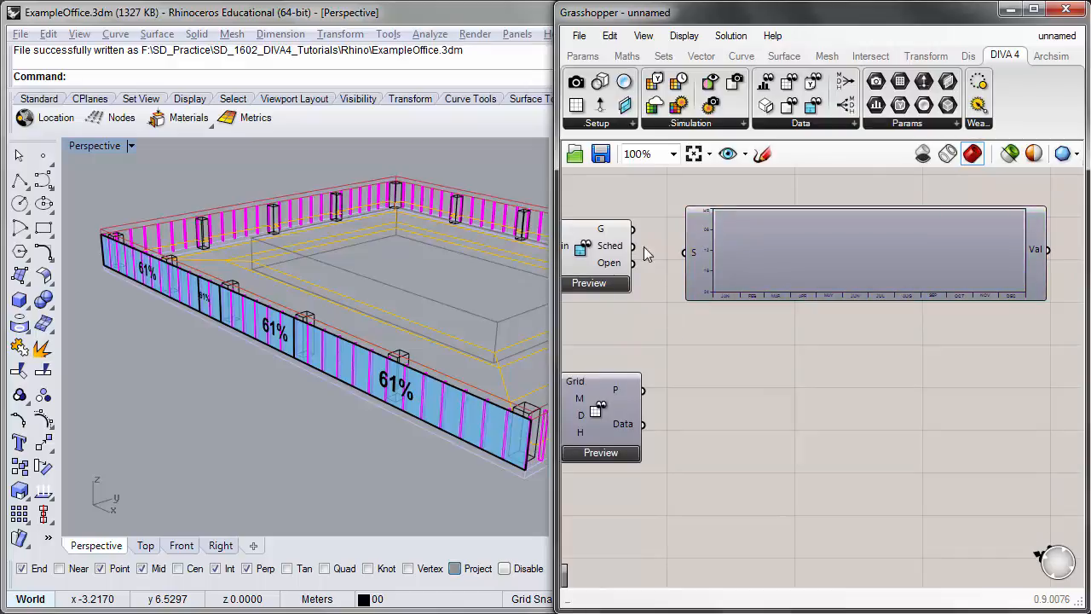
{"action": "left_click_drag", "start_coordinate": [637, 255], "coordinate": [685, 252]}
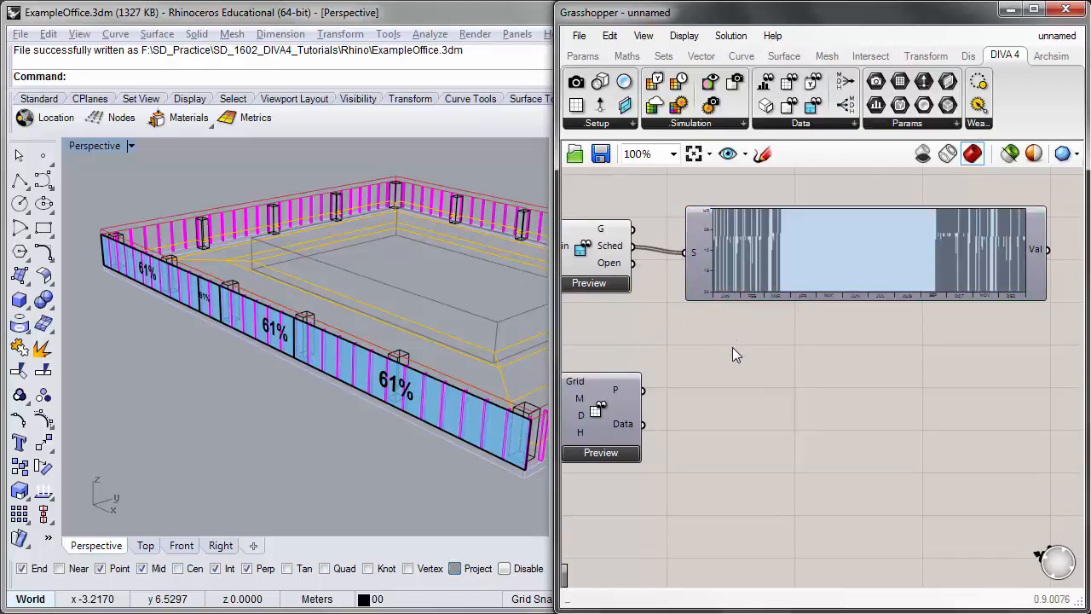
{"action": "right_click_drag", "start_coordinate": [401, 341], "coordinate": [193, 297]}
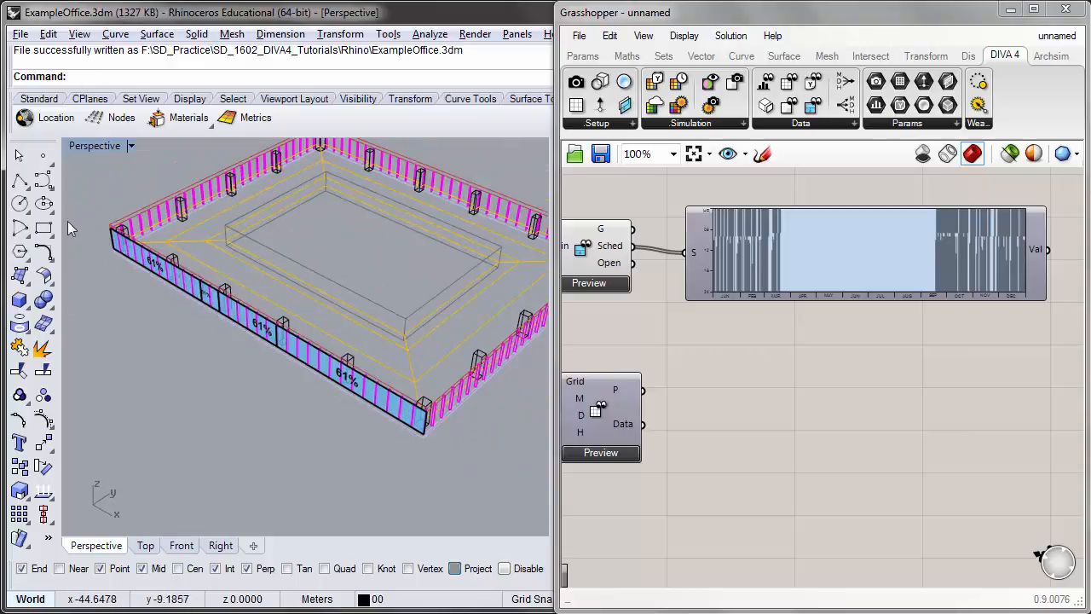
{"action": "right_click_drag", "start_coordinate": [77, 223], "coordinate": [119, 239]}
{"action": "right_click_drag", "start_coordinate": [327, 273], "coordinate": [438, 264]}
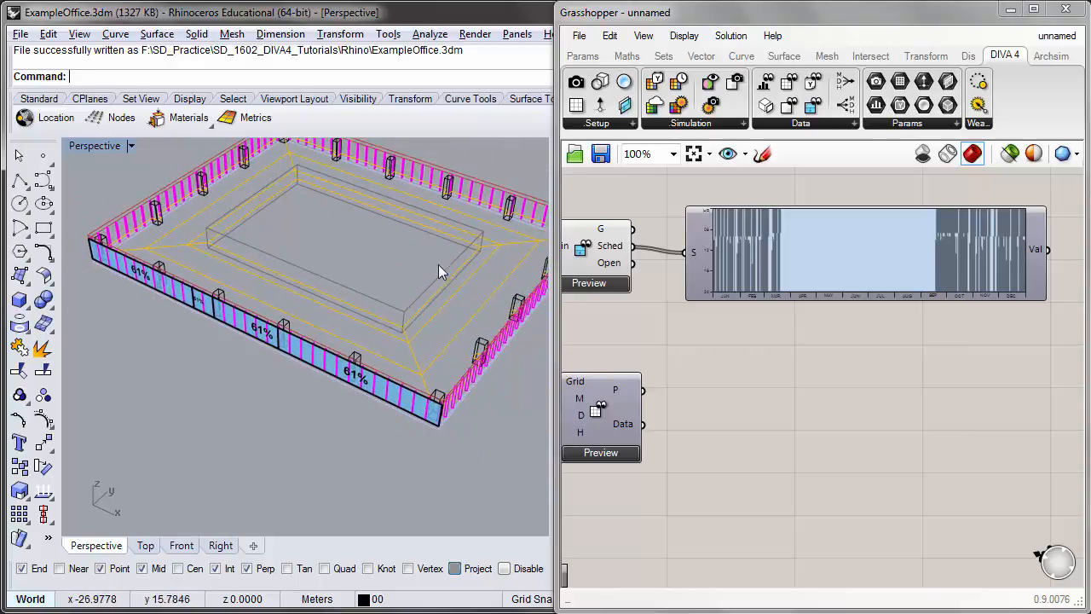
{"action": "left_click", "coordinate": [791, 326]}
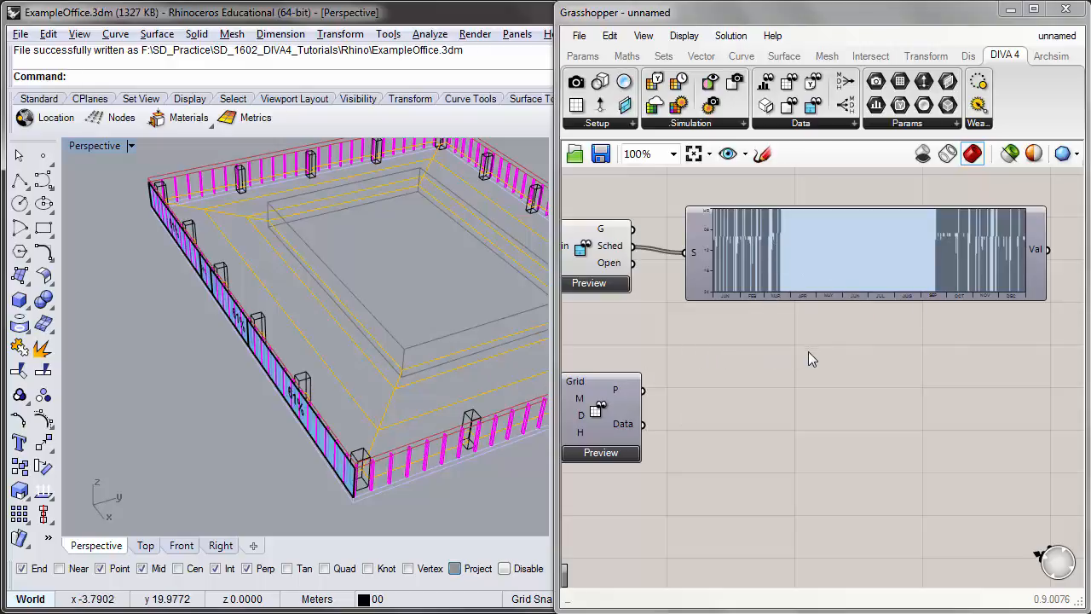
- Turn the display of the grid preview component's illuminance grid back on
{"action": "right_click_drag", "start_coordinate": [599, 425], "coordinate": [840, 409]}
{"action": "right_click", "coordinate": [843, 390]}
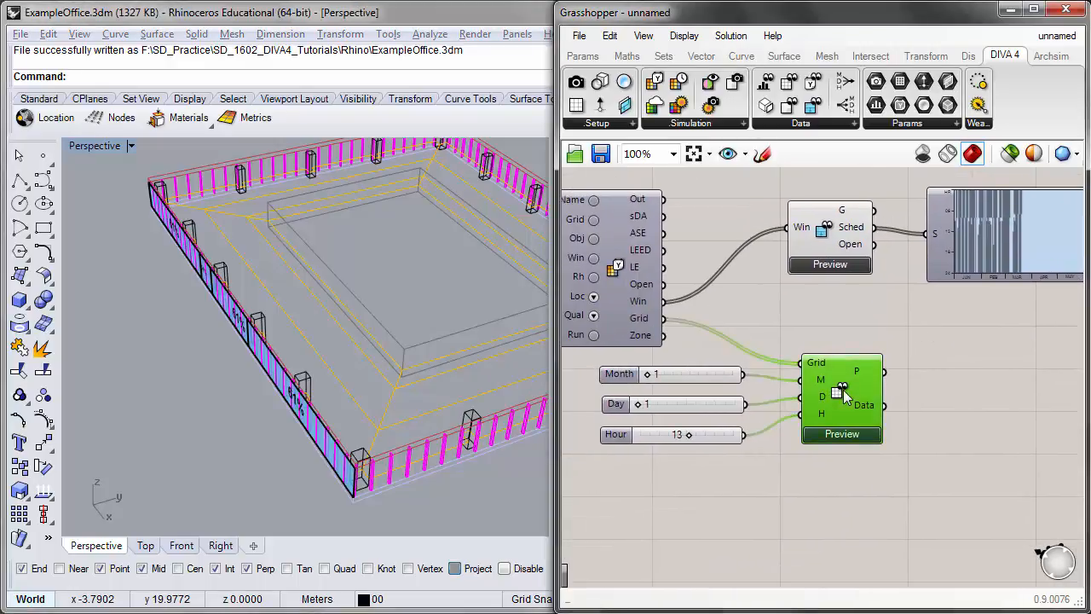
{"action": "left_click", "coordinate": [934, 451]}
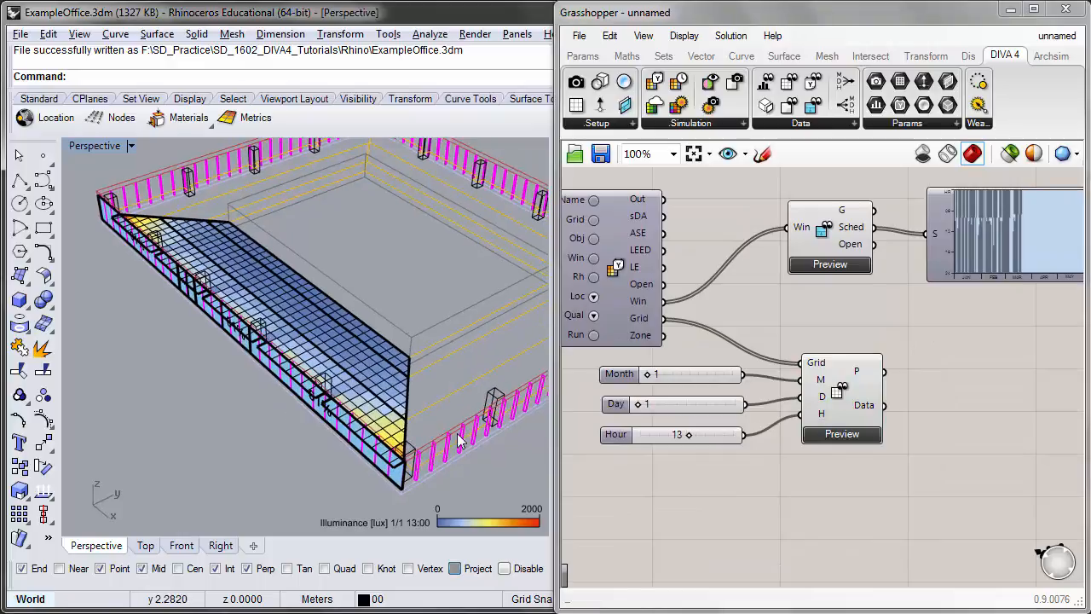
{"action": "right_click_drag", "start_coordinate": [662, 449], "coordinate": [672, 469]}
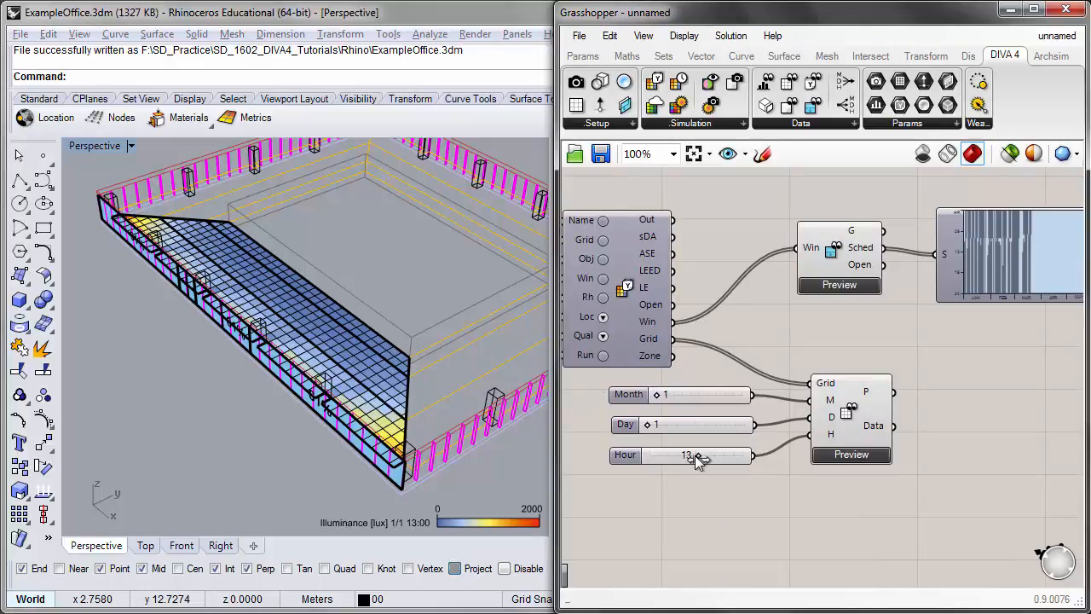
{"action": "right_click_drag", "start_coordinate": [933, 321], "coordinate": [776, 324]}
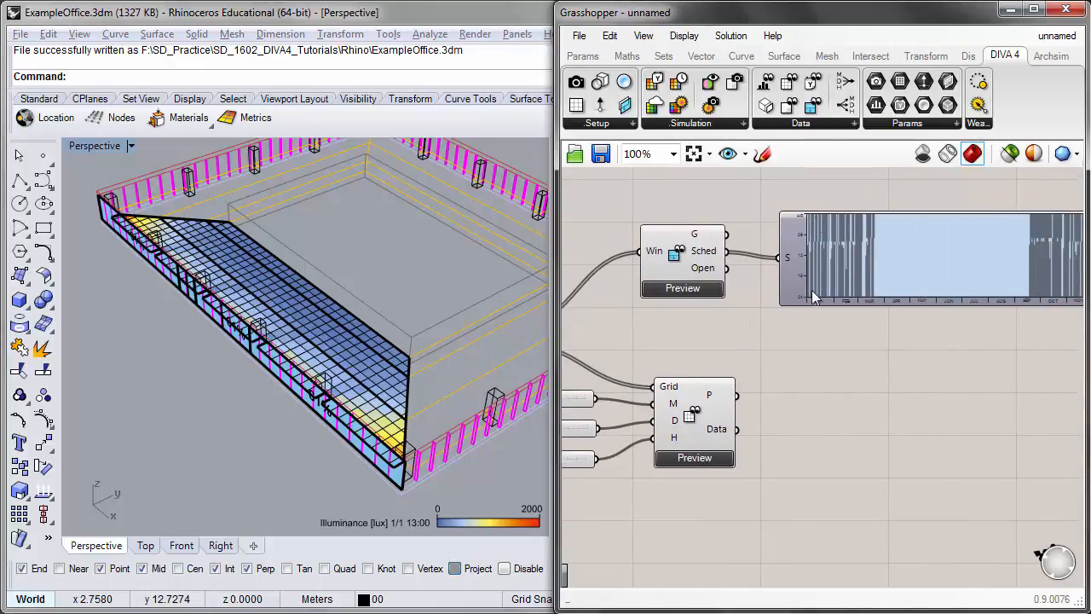
{"action": "right_click_drag", "start_coordinate": [721, 359], "coordinate": [926, 358]}
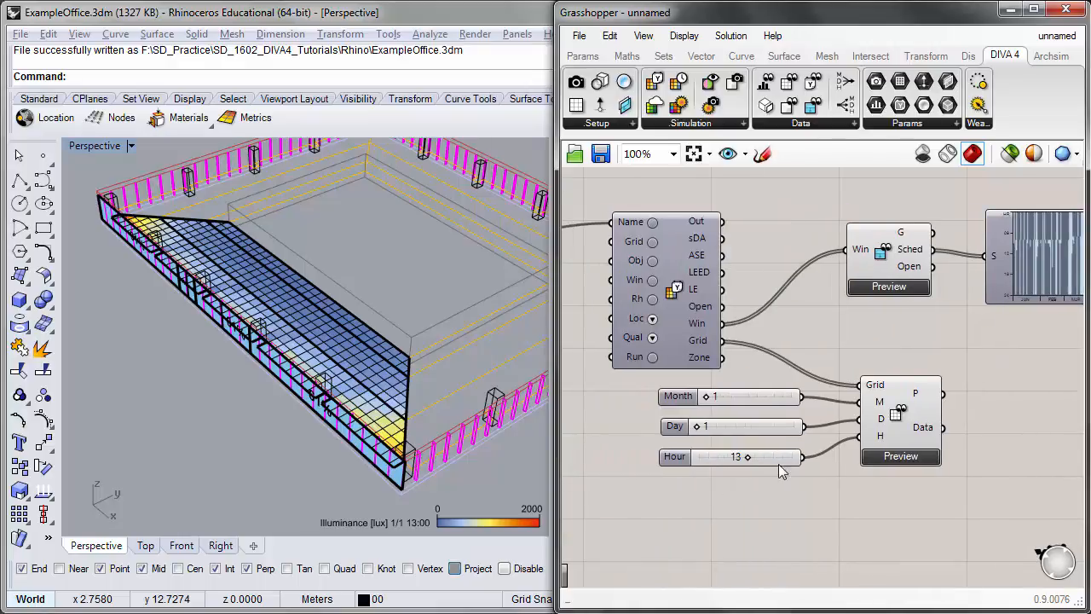
- Scrub the Hour slider to 15 to compare the afternoon illuminance, and settle it at 12
{"action": "right_click_drag", "start_coordinate": [756, 463], "coordinate": [696, 458]}
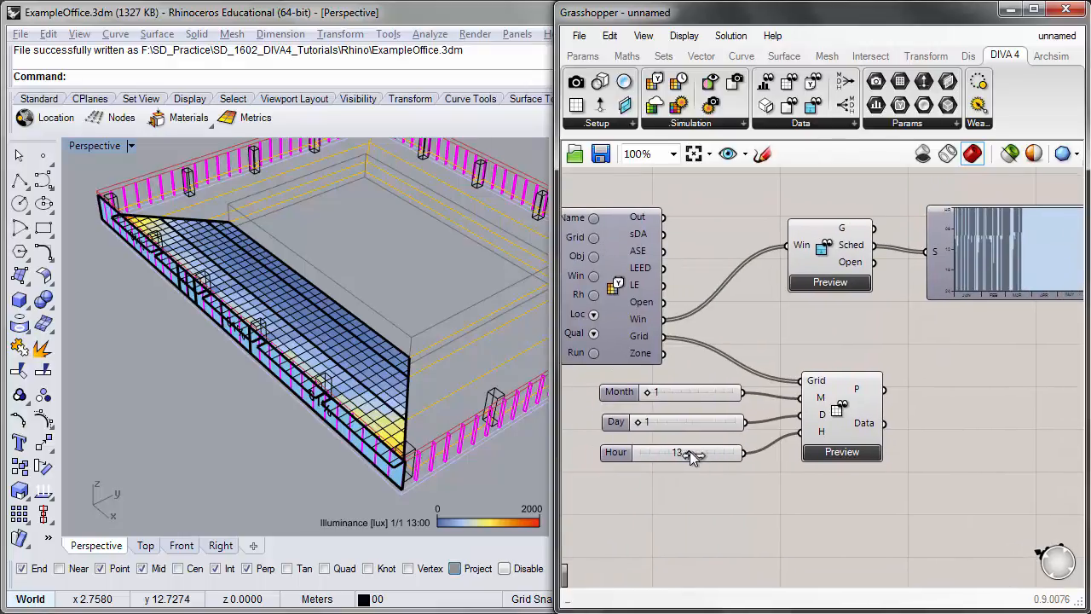
{"action": "left_click_drag", "start_coordinate": [691, 453], "coordinate": [694, 452]}
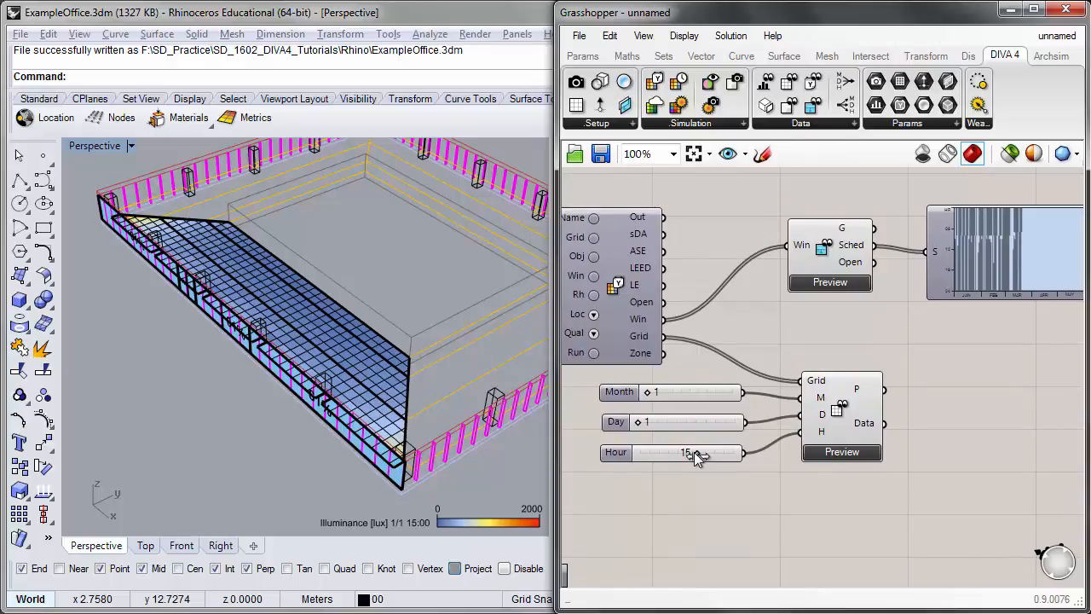
{"action": "mouse_move", "coordinate": [694, 451]}
{"action": "left_mouse_down"}
{"action": "mouse_move", "coordinate": [707, 459]}
{"action": "mouse_move", "coordinate": [684, 469]}
{"action": "left_mouse_up"}
- Set the grid preview component to show illuminance for the unshaded condition
{"action": "right_click_drag", "start_coordinate": [847, 494], "coordinate": [806, 321]}
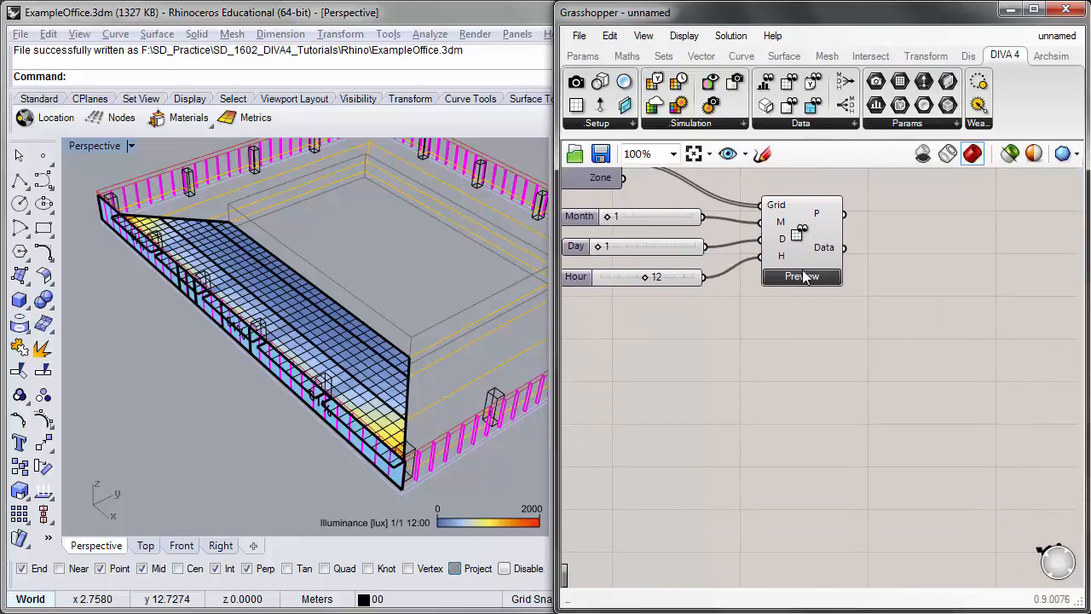
{"action": "right_click_drag", "start_coordinate": [807, 281], "coordinate": [794, 254]}
{"action": "left_click", "coordinate": [795, 256]}
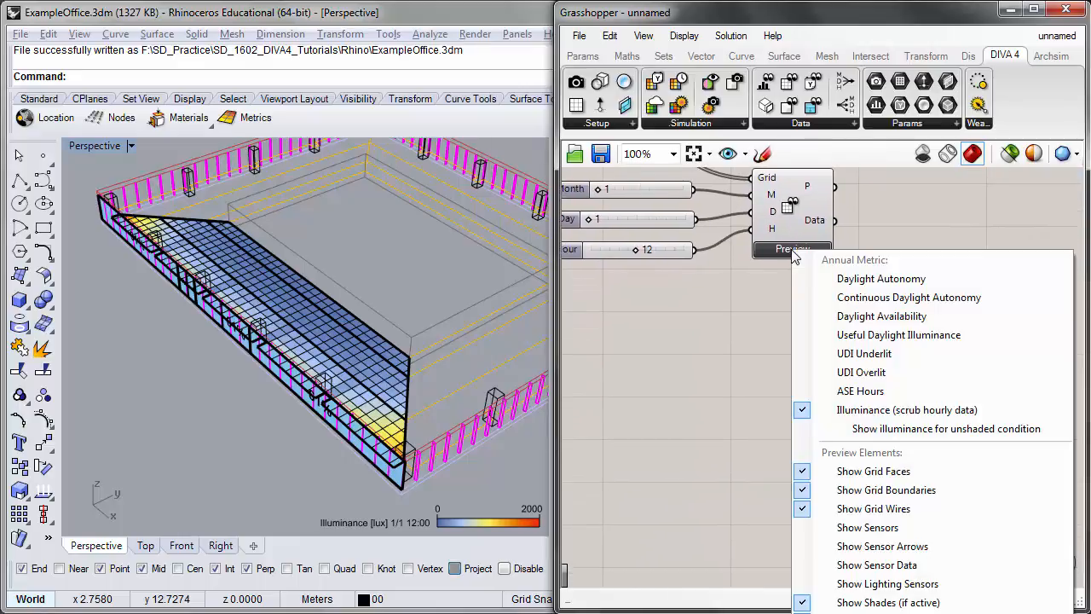
{"action": "left_click", "coordinate": [884, 428]}
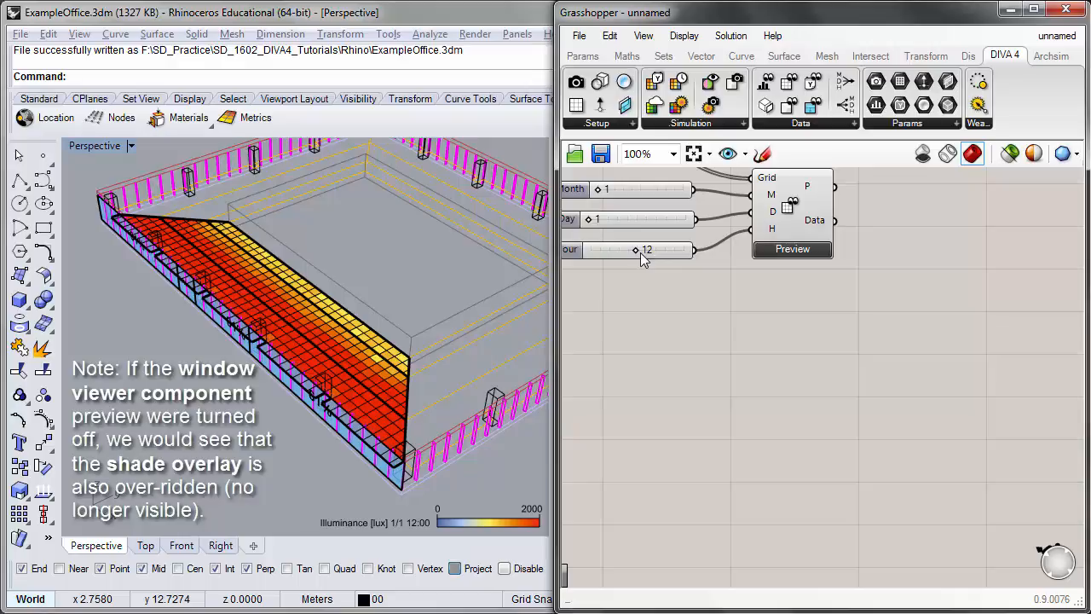
- Scrub the unshaded illuminance between hours 10 and 16 on January 1, and return the Hour slider to 12
{"action": "mouse_move", "coordinate": [637, 250]}
{"action": "left_mouse_down"}
{"action": "mouse_move", "coordinate": [619, 249]}
{"action": "mouse_move", "coordinate": [633, 254]}
{"action": "left_mouse_up"}
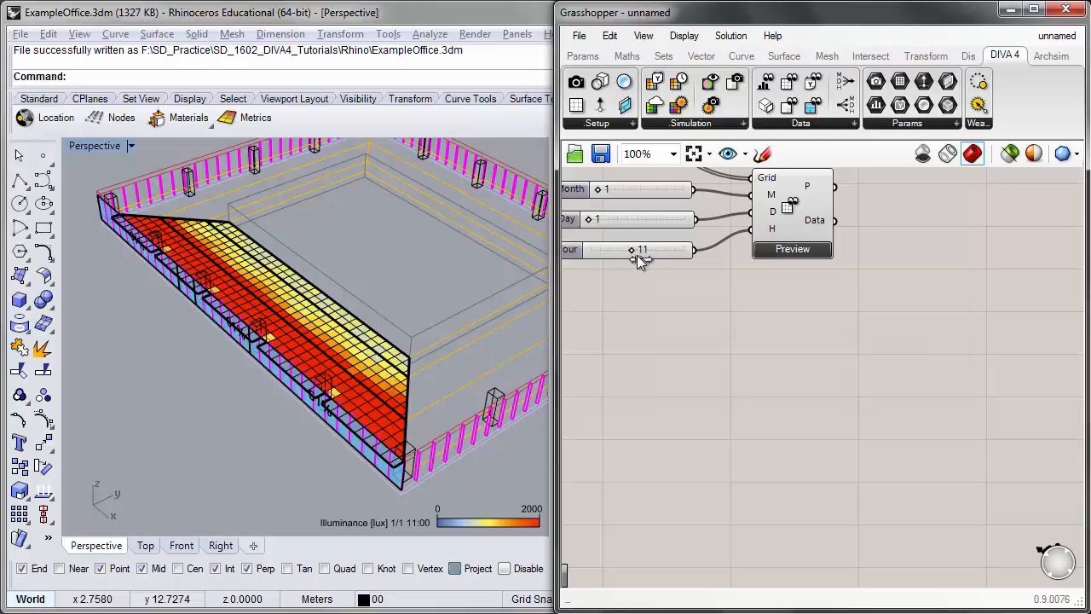
{"action": "left_click_drag", "start_coordinate": [637, 255], "coordinate": [637, 255]}
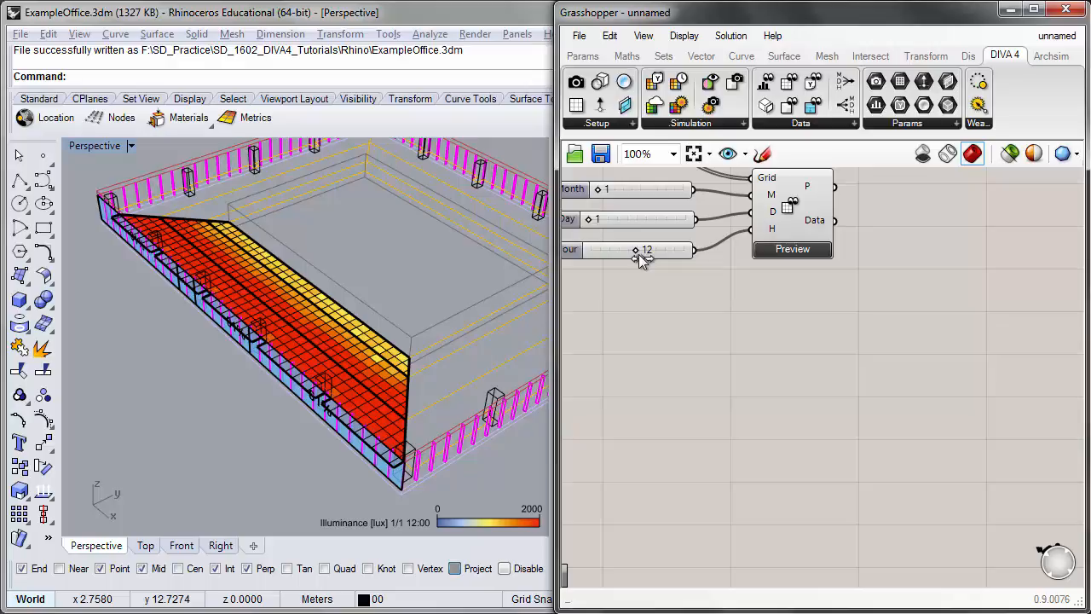
{"action": "left_click_drag", "start_coordinate": [642, 255], "coordinate": [654, 260]}
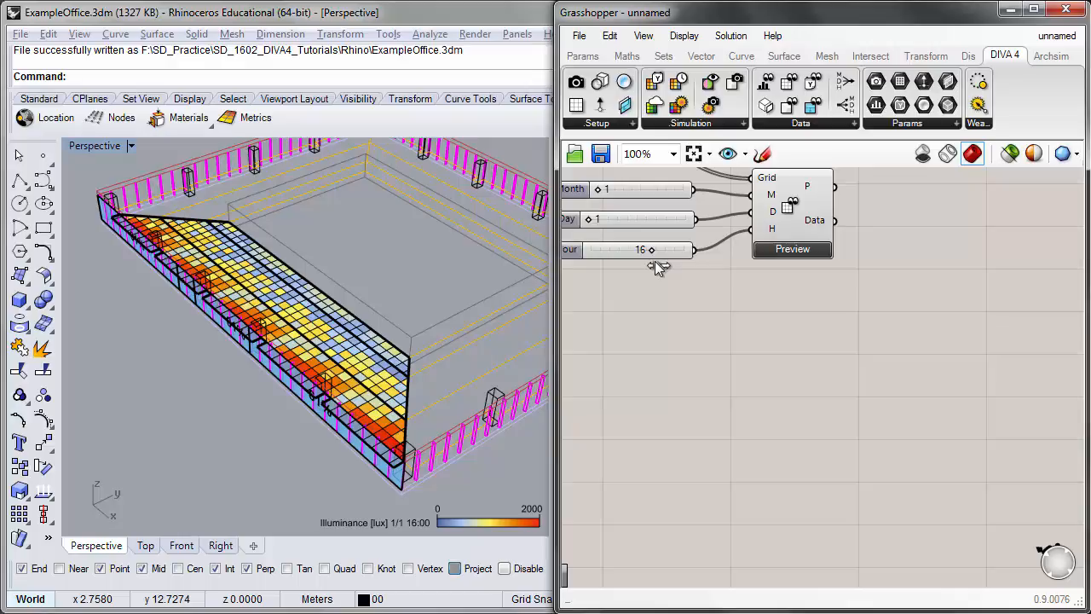
{"action": "left_click_drag", "start_coordinate": [652, 262], "coordinate": [647, 262]}
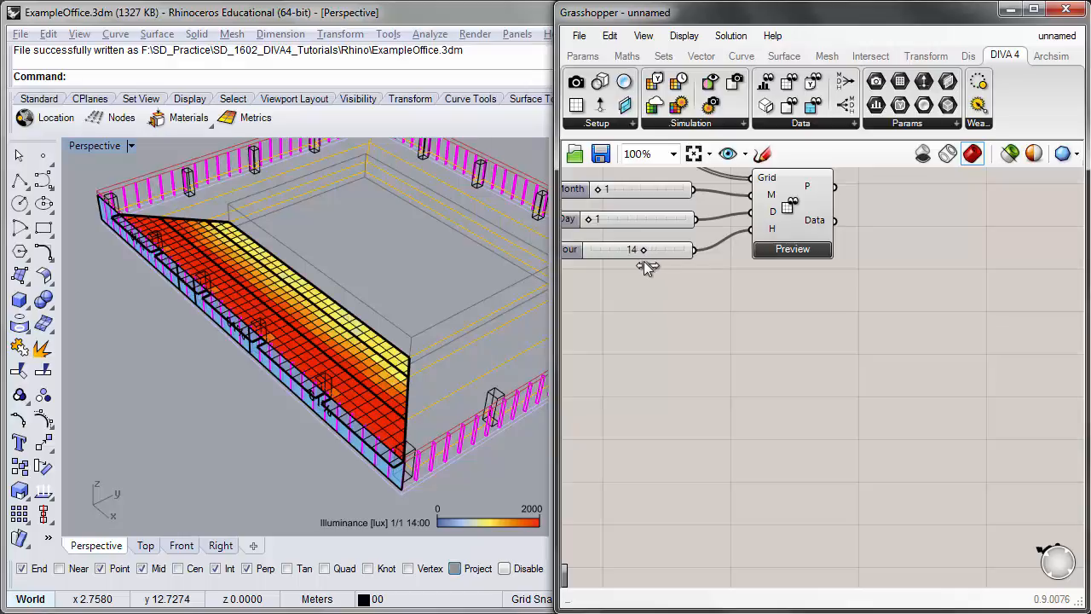
{"action": "left_click_drag", "start_coordinate": [645, 266], "coordinate": [633, 264]}
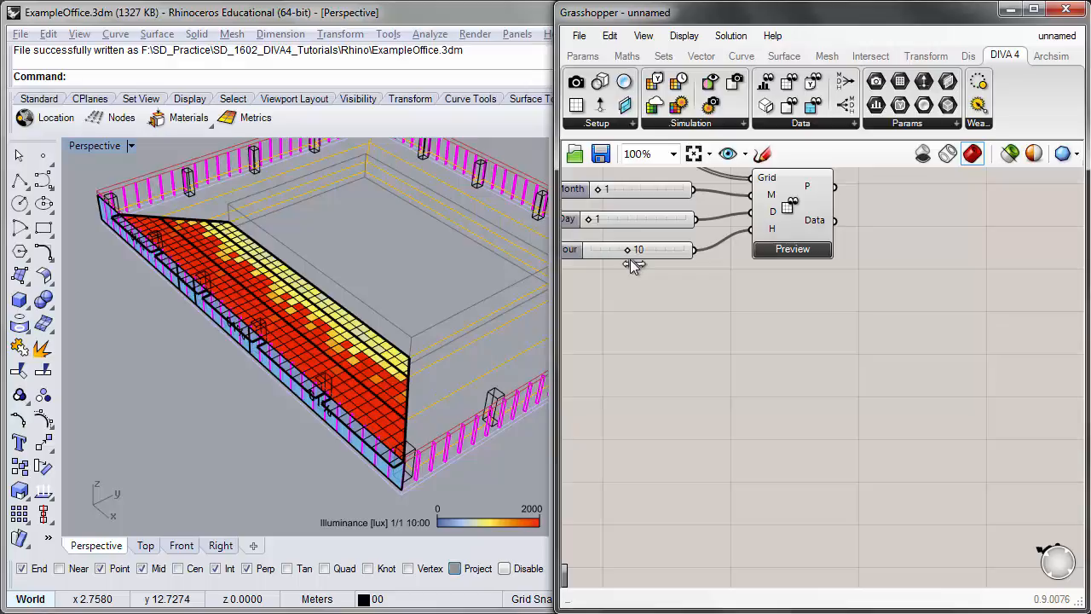
{"action": "left_click_drag", "start_coordinate": [631, 259], "coordinate": [640, 260]}
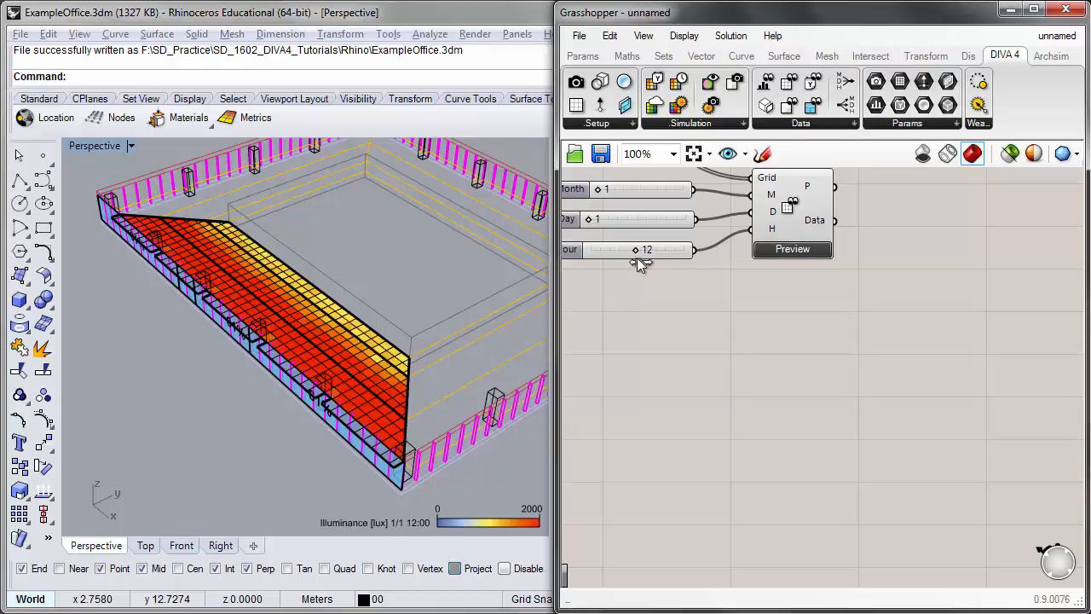
- Scrub the Month slider from 1 up to 10 to compare unshaded noon illuminance over the year, and return it to 1
{"action": "right_click_drag", "start_coordinate": [640, 260], "coordinate": [763, 403]}
{"action": "scroll", "coordinate": [653, 378], "scroll_direction": "up", "scroll_amount": 1}
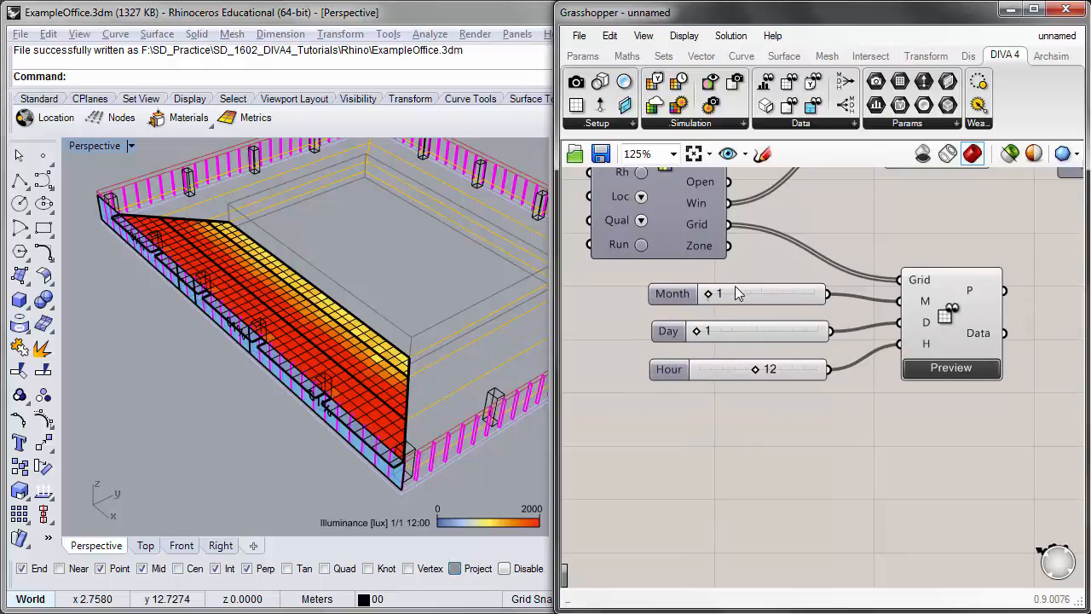
{"action": "scroll", "coordinate": [740, 290], "scroll_direction": "up", "scroll_amount": 1}
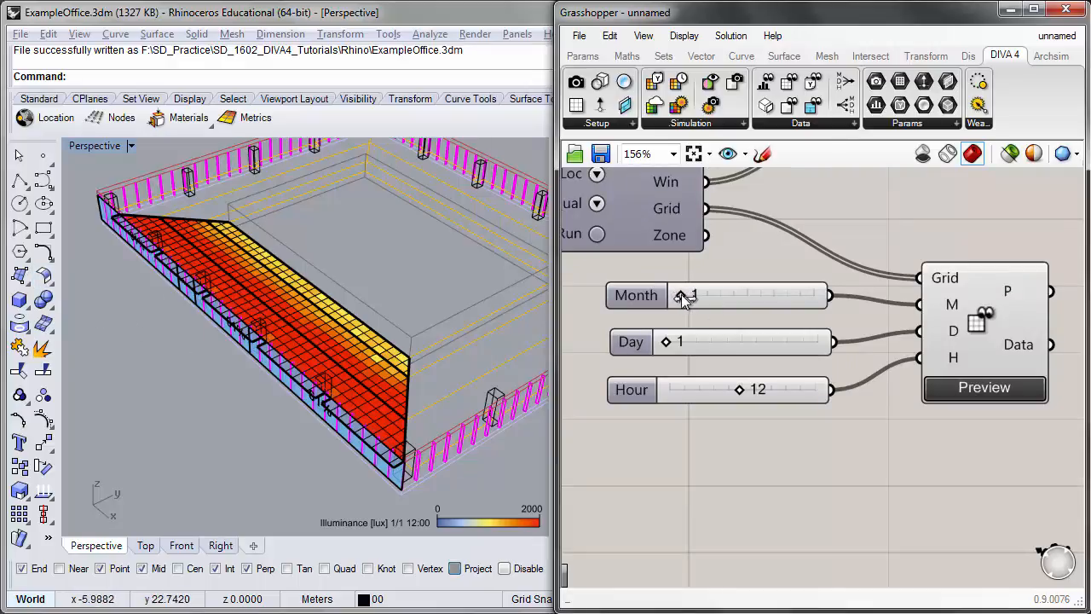
{"action": "left_click_drag", "start_coordinate": [685, 297], "coordinate": [687, 300]}
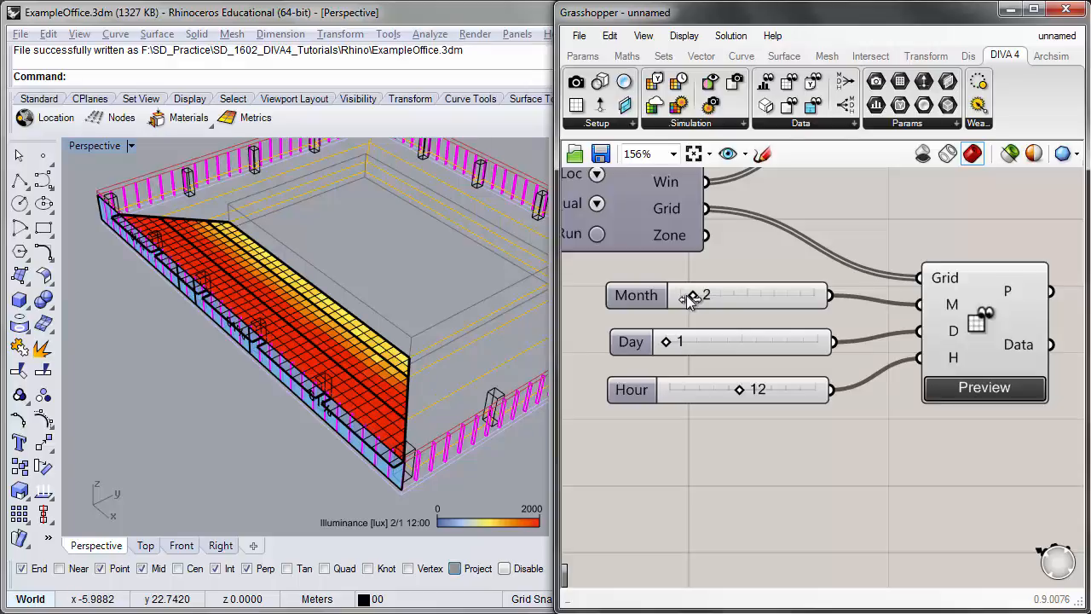
{"action": "left_click_drag", "start_coordinate": [697, 301], "coordinate": [725, 298]}
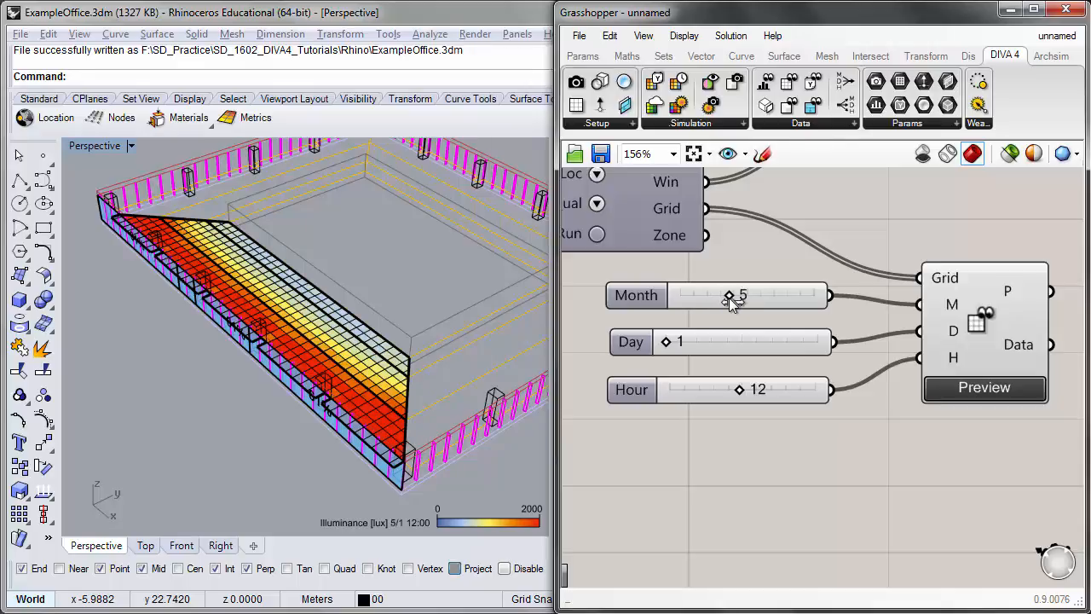
{"action": "left_click_drag", "start_coordinate": [730, 301], "coordinate": [735, 302]}
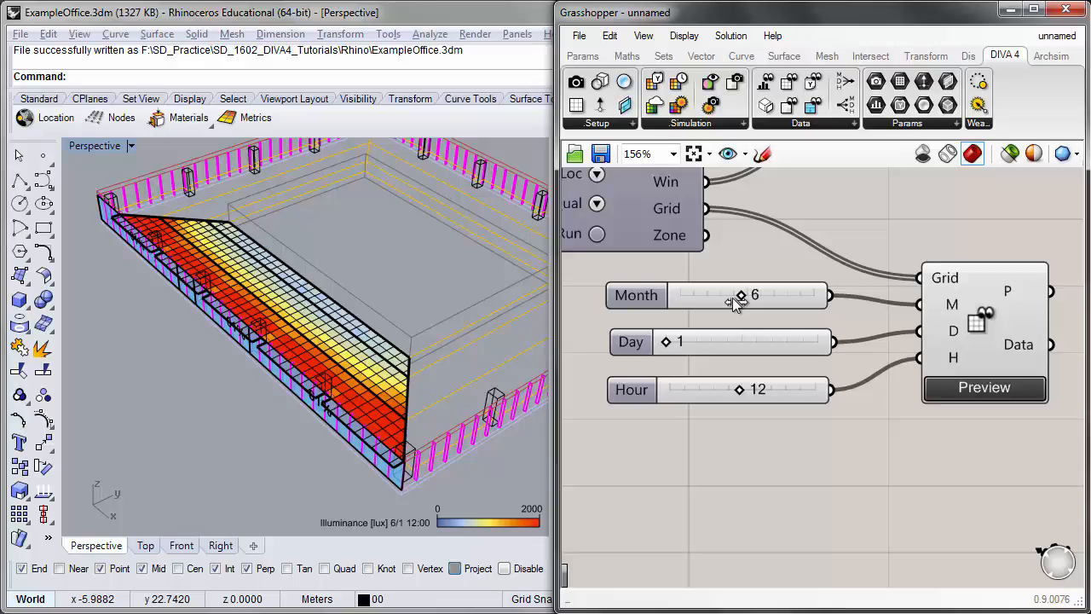
{"action": "left_click_drag", "start_coordinate": [735, 303], "coordinate": [748, 305]}
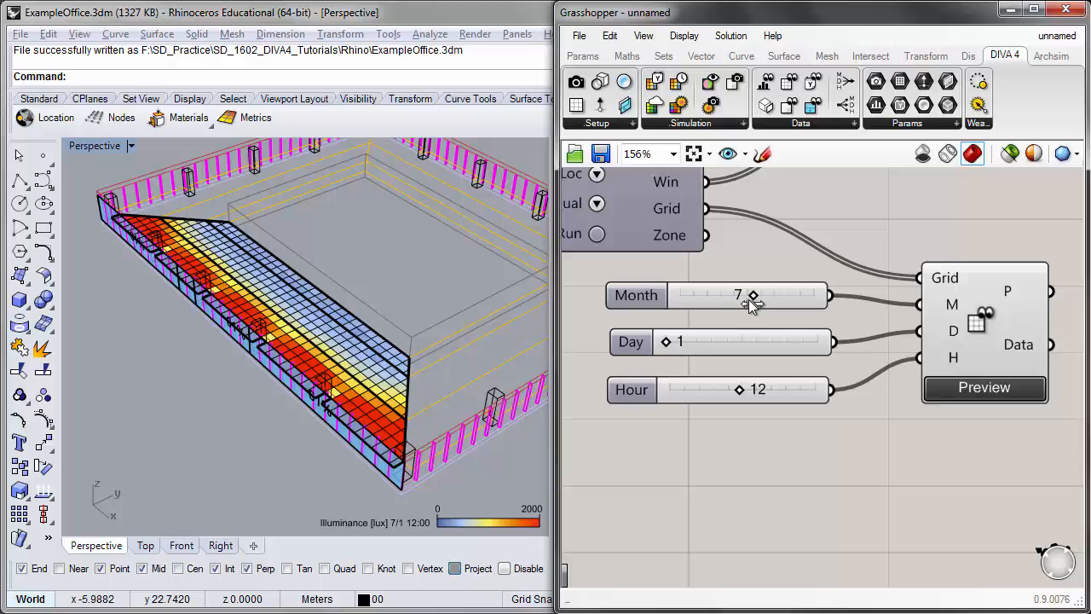
{"action": "left_click_drag", "start_coordinate": [750, 303], "coordinate": [784, 309]}
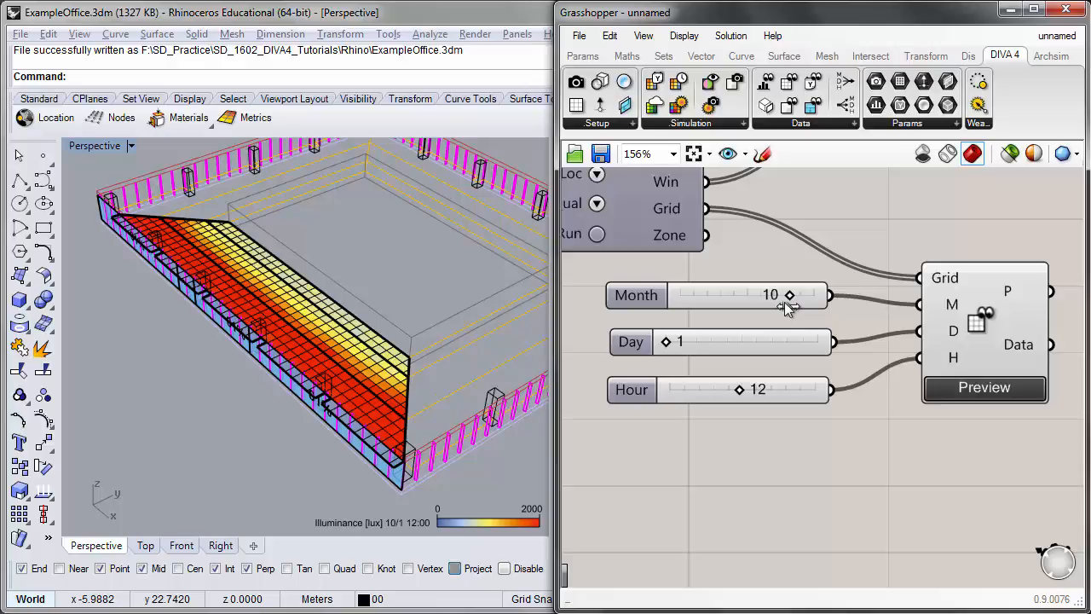
{"action": "mouse_move", "coordinate": [789, 301]}
{"action": "left_mouse_down"}
{"action": "mouse_move", "coordinate": [815, 305]}
{"action": "mouse_move", "coordinate": [689, 303]}
{"action": "mouse_move", "coordinate": [774, 297]}
{"action": "left_mouse_up"}
{"action": "right_click_drag", "start_coordinate": [866, 516], "coordinate": [810, 403]}
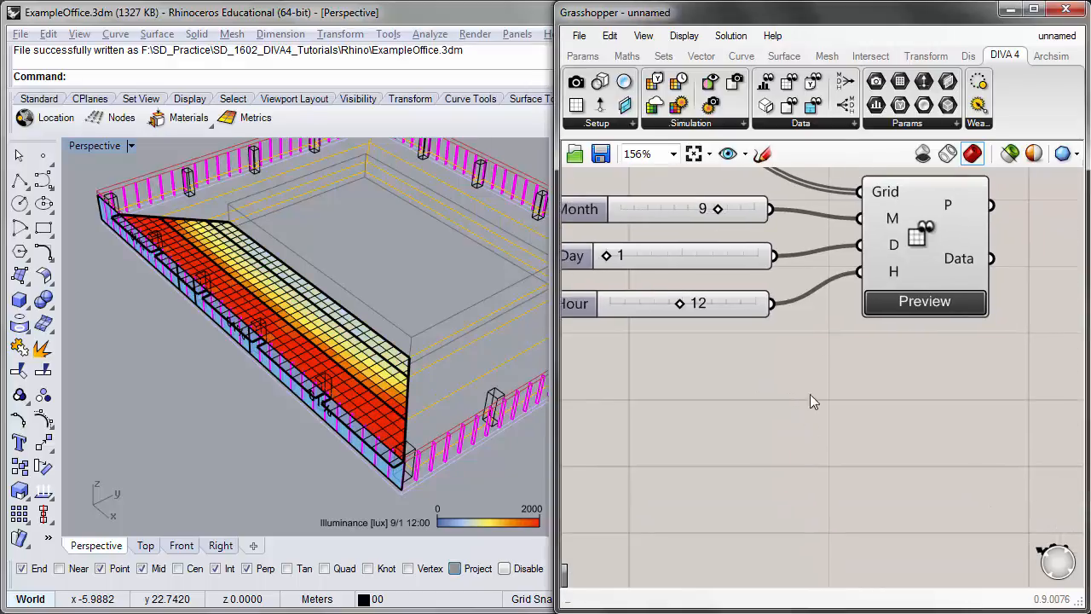
{"action": "left_click_drag", "start_coordinate": [717, 209], "coordinate": [619, 209]}
- Turn off the unshaded-condition illuminance in the grid preview component and return to the month, day and hour sliders
{"action": "right_click", "coordinate": [933, 298]}
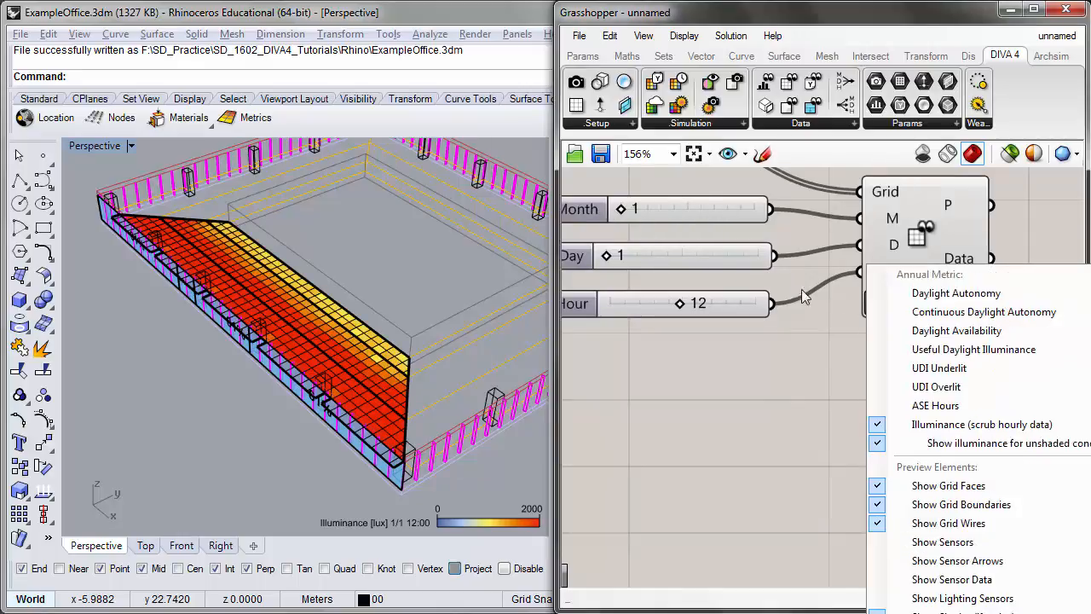
{"action": "right_click_drag", "start_coordinate": [705, 384], "coordinate": [568, 384]}
{"action": "right_click", "coordinate": [797, 317]}
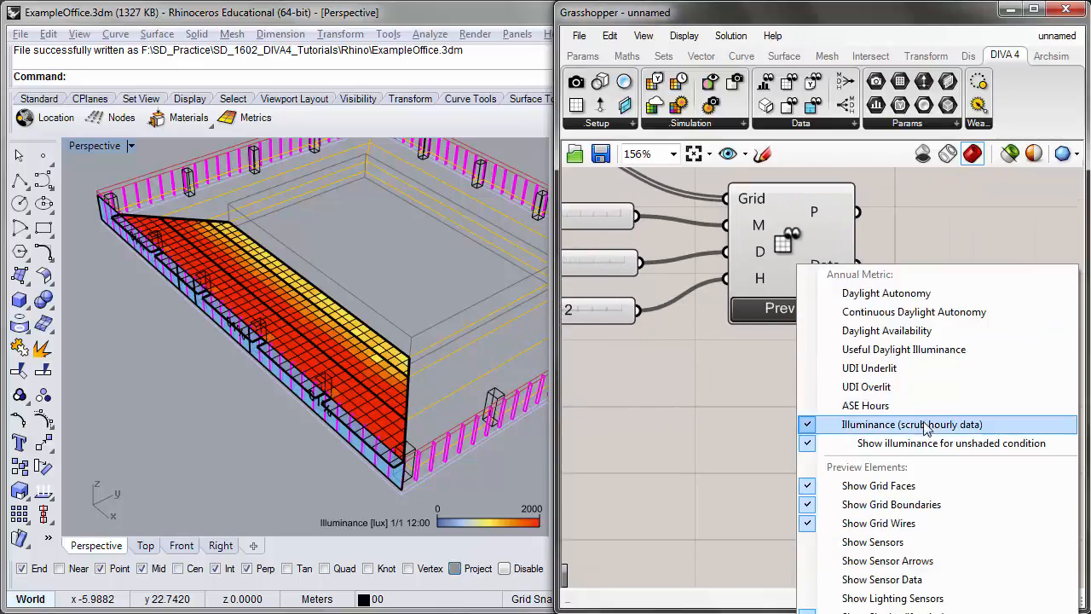
{"action": "left_click", "coordinate": [938, 372]}
{"action": "right_click", "coordinate": [798, 307]}
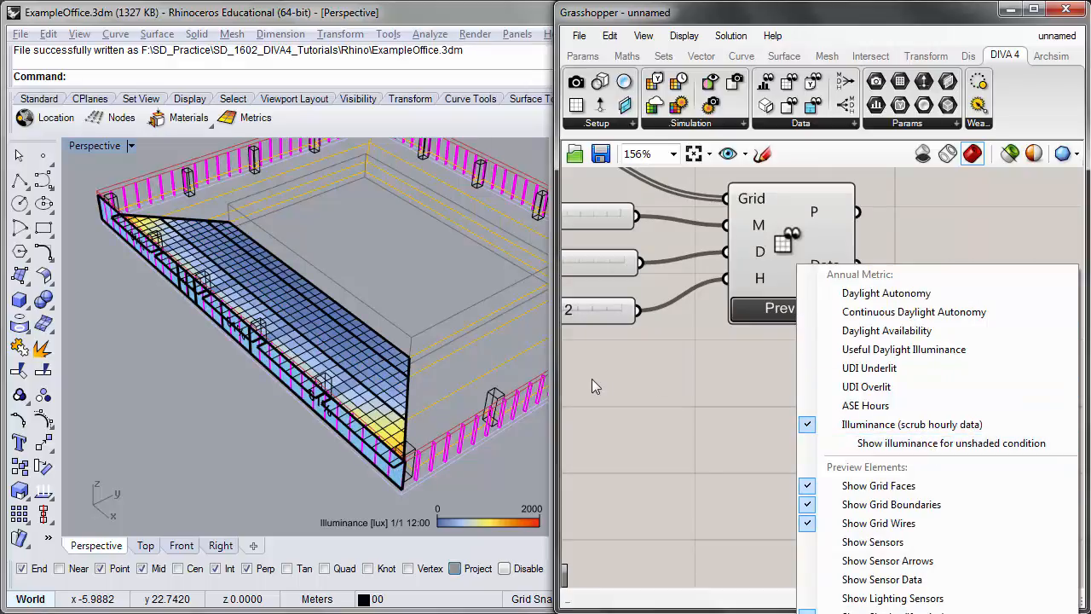
{"action": "right_click_drag", "start_coordinate": [637, 401], "coordinate": [828, 465]}
{"action": "right_click_drag", "start_coordinate": [744, 347], "coordinate": [740, 329]}
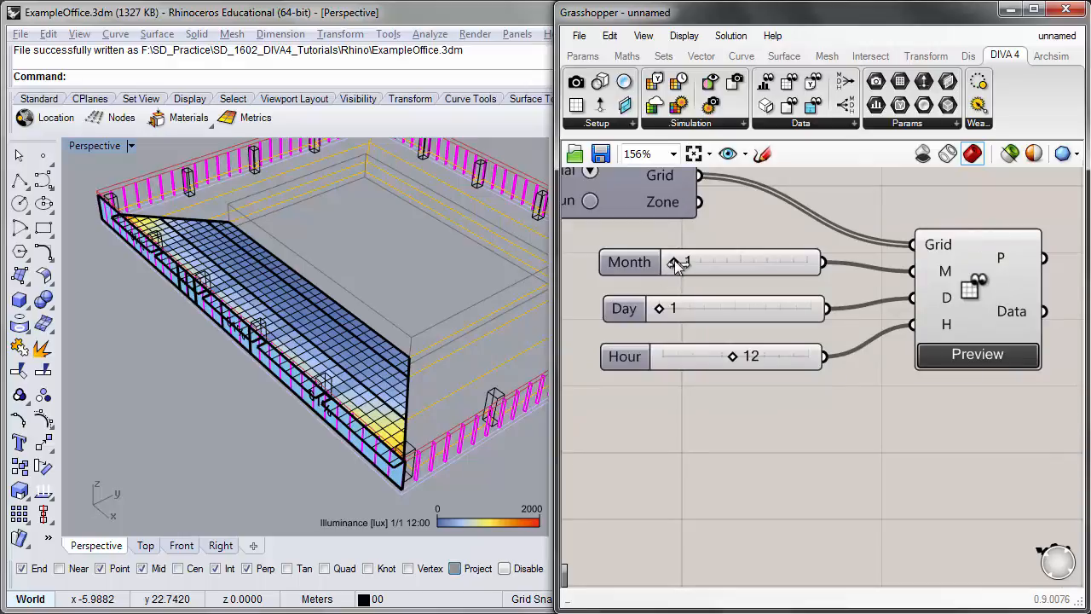
{"action": "left_click_drag", "start_coordinate": [675, 265], "coordinate": [682, 302]}
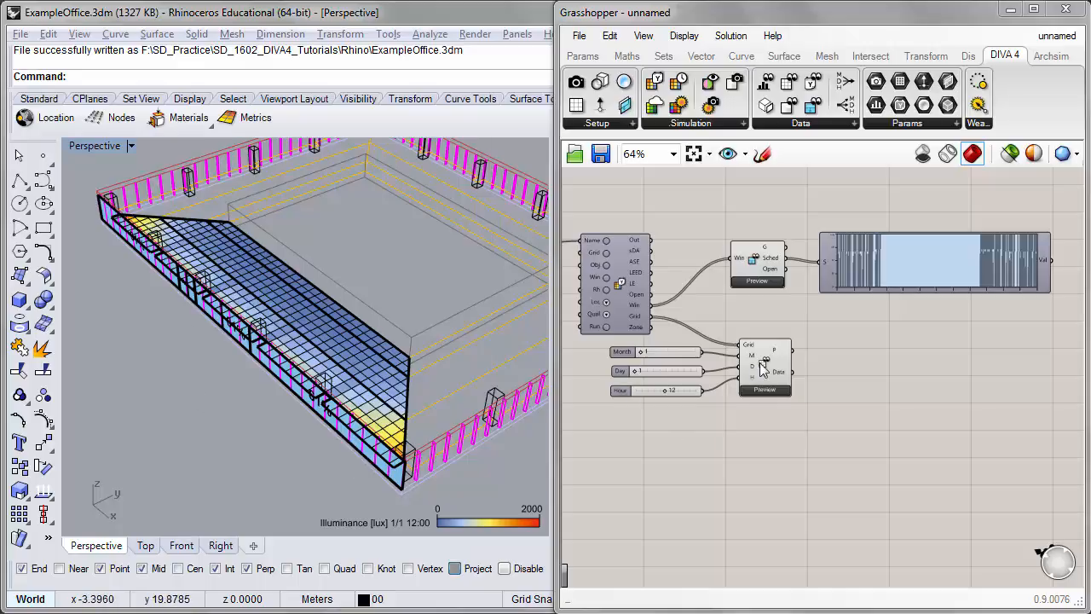
- Add a List Item component beside the grid preview component and connect the sensor points output P to its L input
{"action": "scroll", "coordinate": [765, 400], "scroll_direction": "up", "scroll_amount": 2}
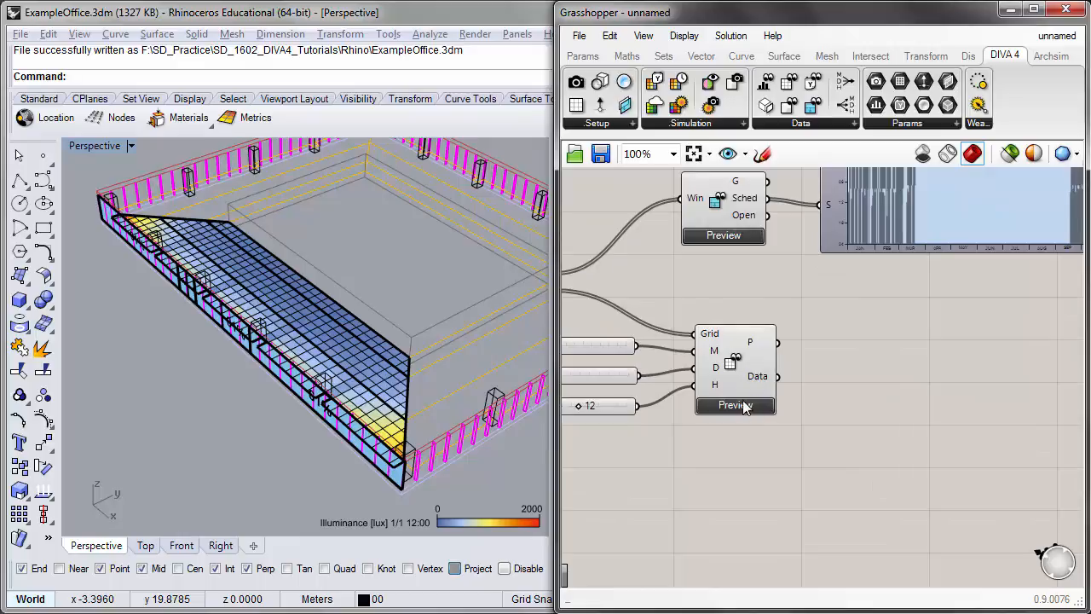
{"action": "scroll", "coordinate": [767, 392], "scroll_direction": "up", "scroll_amount": 1}
{"action": "right_click_drag", "start_coordinate": [806, 358], "coordinate": [764, 343]}
{"action": "mouse_move", "coordinate": [713, 309]}
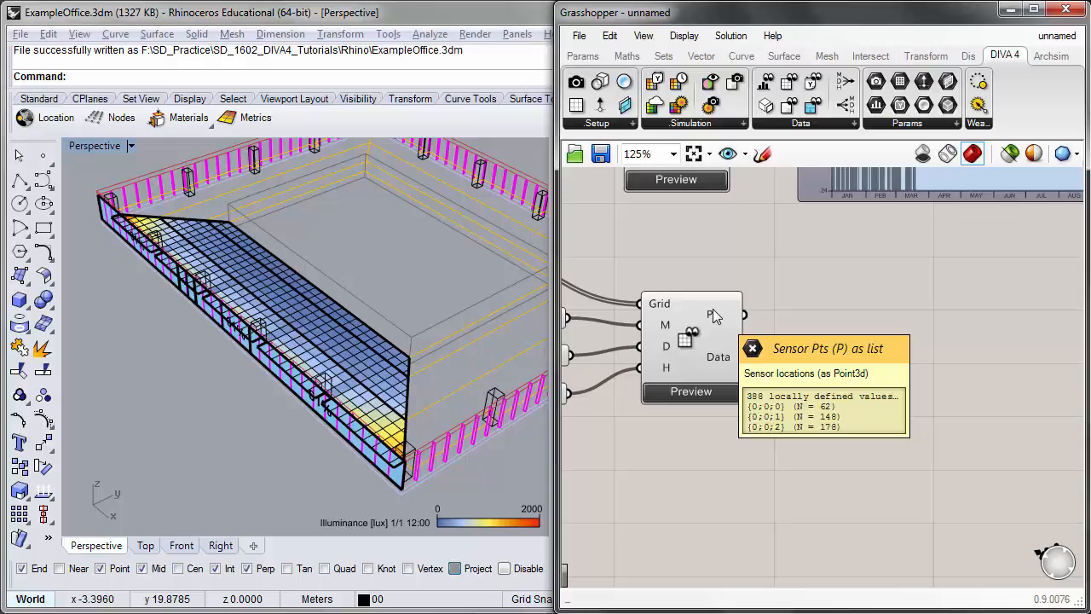
{"action": "right_click_drag", "start_coordinate": [870, 302], "coordinate": [838, 304]}
{"action": "double_click", "coordinate": [818, 364]}
{"action": "type", "text": "list"}
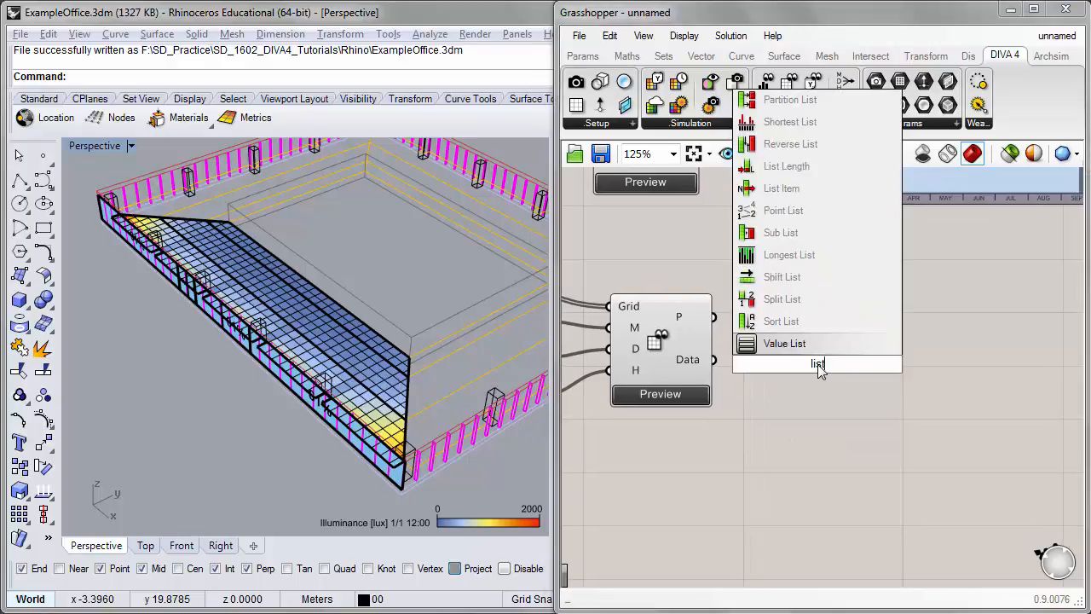
{"action": "left_click", "coordinate": [792, 189]}
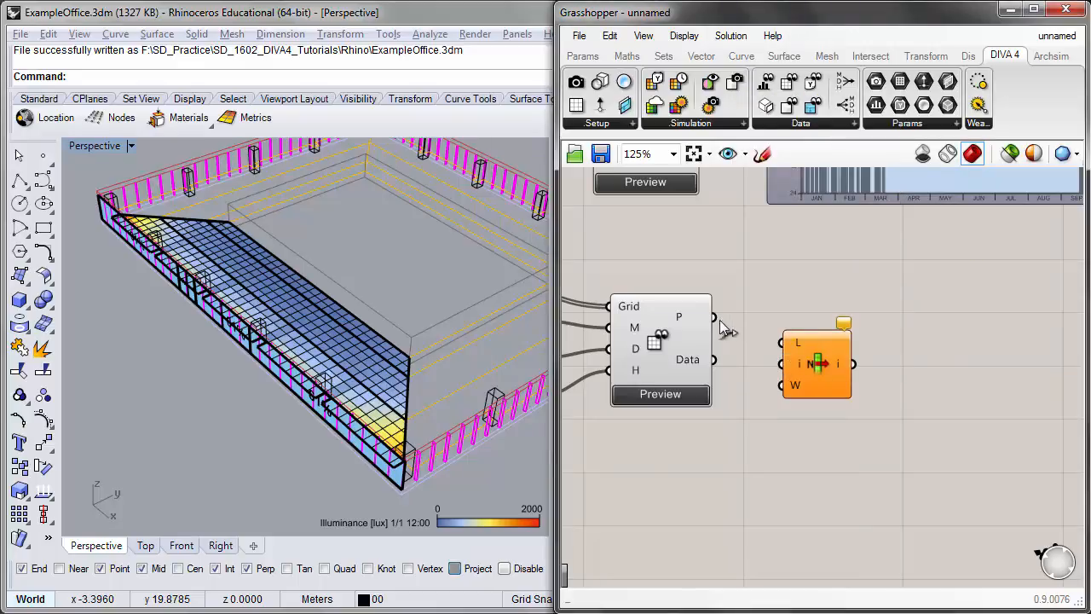
{"action": "mouse_move", "coordinate": [694, 325]}
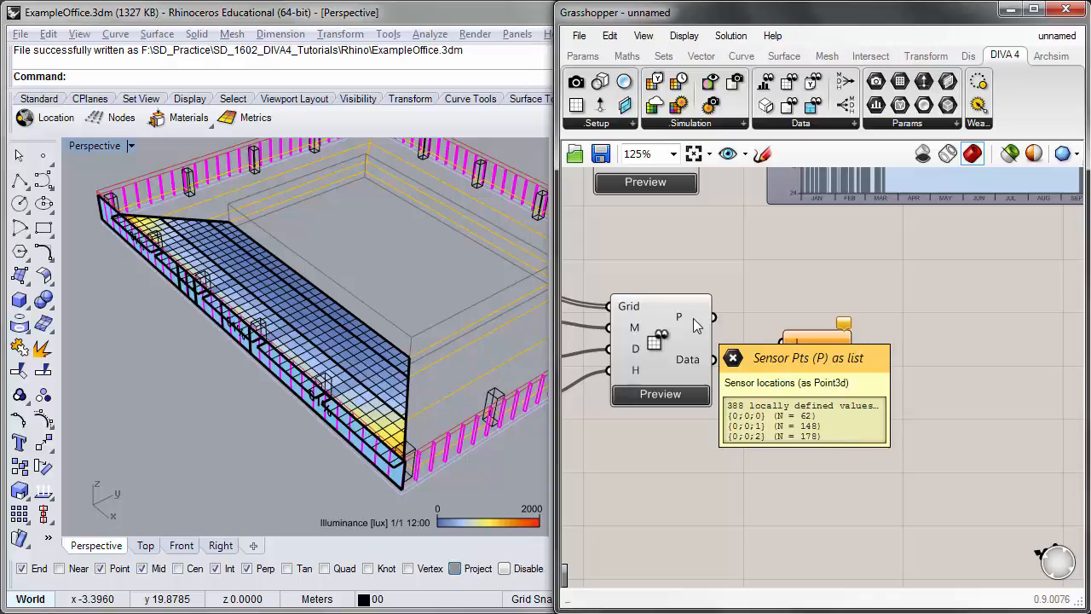
{"action": "left_click_drag", "start_coordinate": [711, 317], "coordinate": [783, 342]}
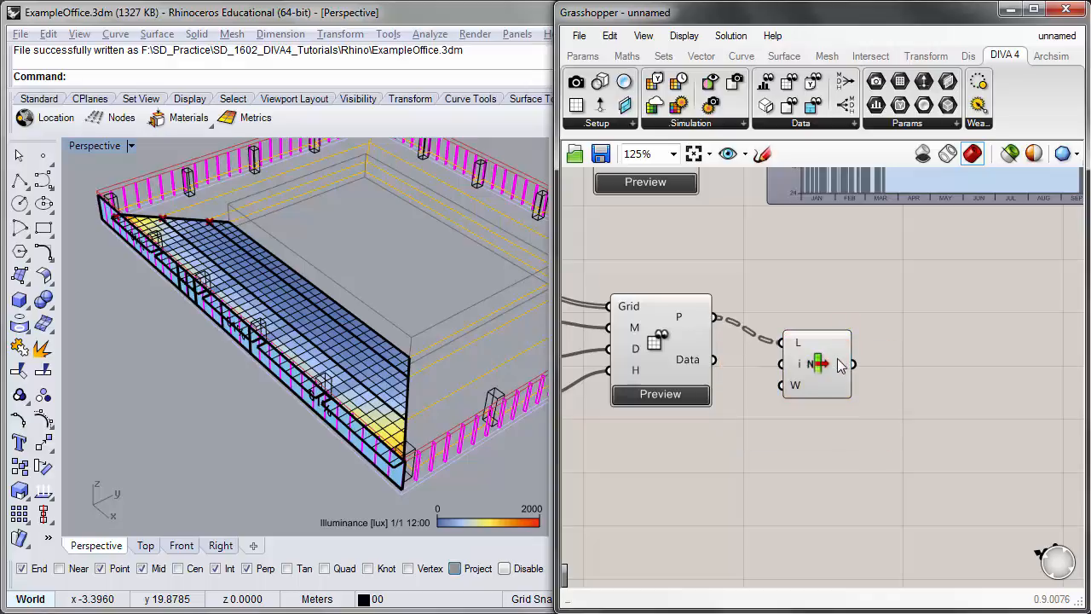
{"action": "left_click_drag", "start_coordinate": [852, 364], "coordinate": [885, 388]}
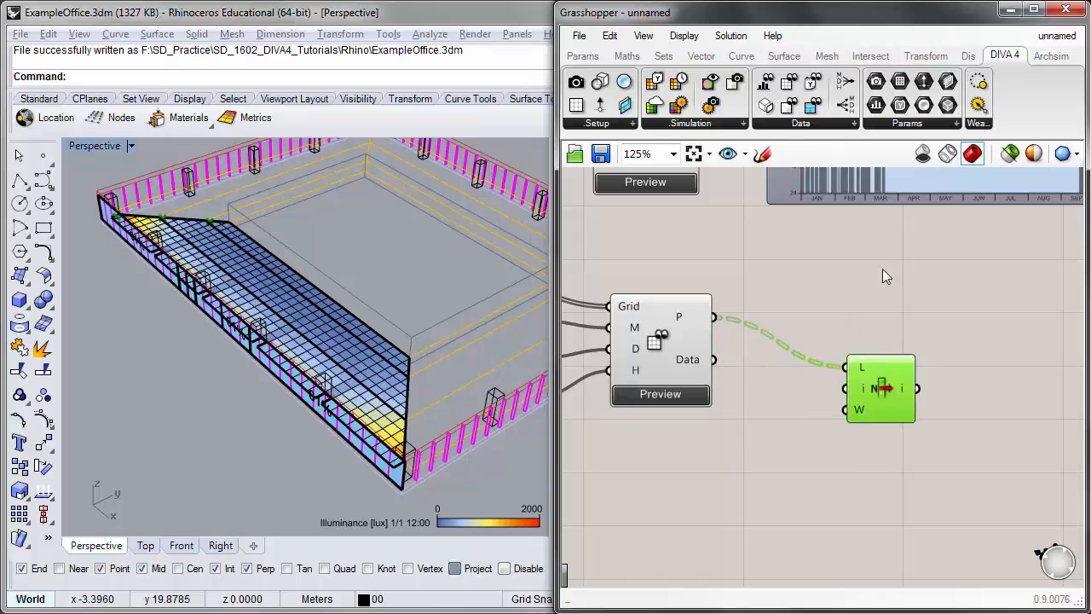
- Check the extracted sensor points on the grid in the Rhino viewport and add an empty panel above the List Item component
{"action": "right_click_drag", "start_coordinate": [189, 251], "coordinate": [175, 255]}
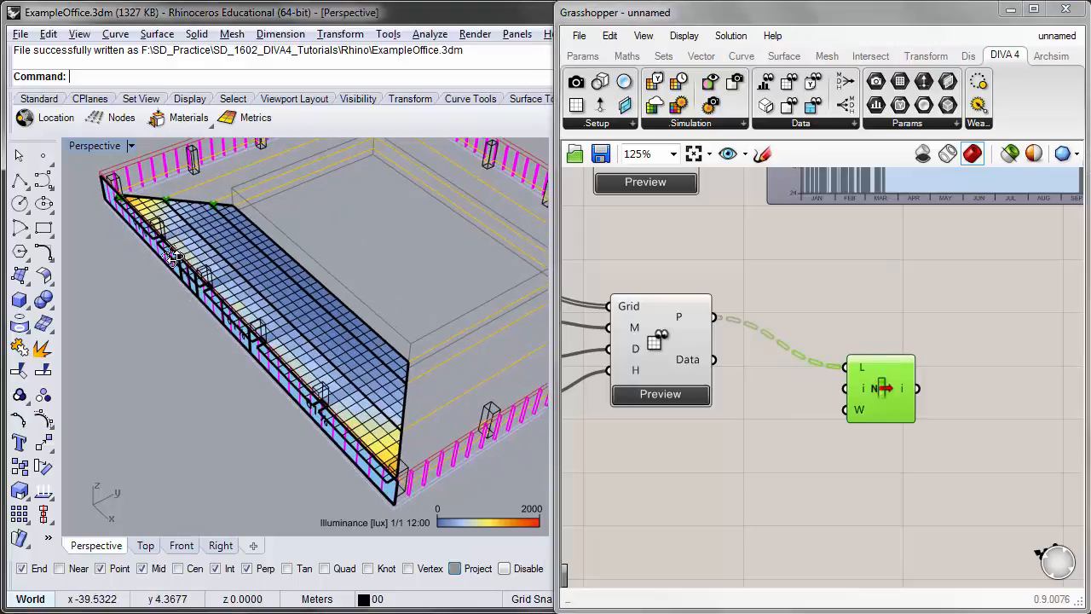
{"action": "scroll", "coordinate": [173, 256], "scroll_direction": "up", "scroll_amount": 3}
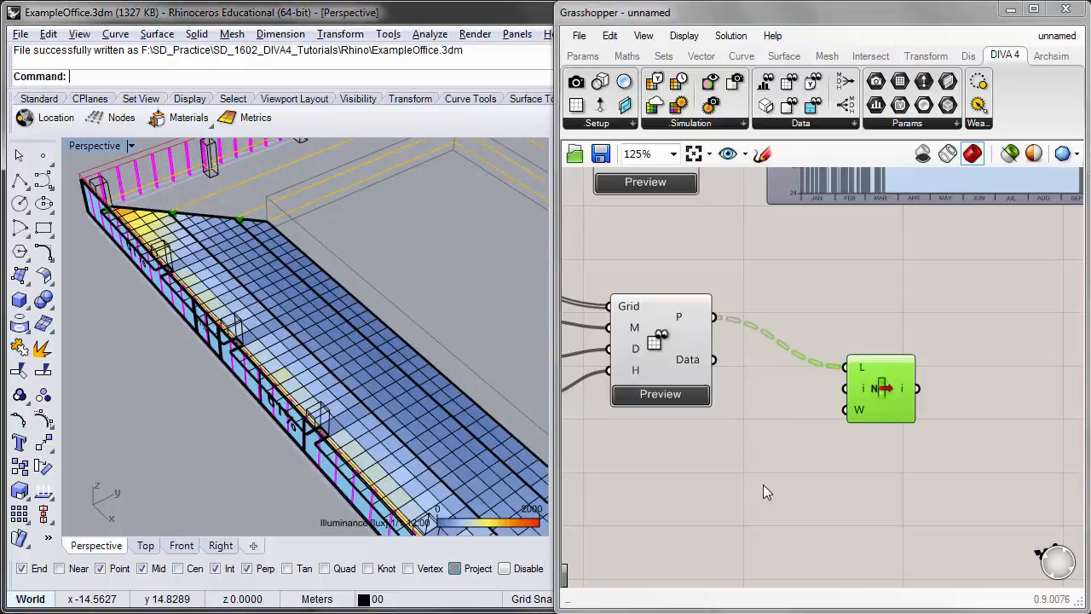
{"action": "left_click", "coordinate": [763, 485]}
{"action": "right_click_drag", "start_coordinate": [289, 279], "coordinate": [336, 277]}
{"action": "left_click", "coordinate": [871, 287]}
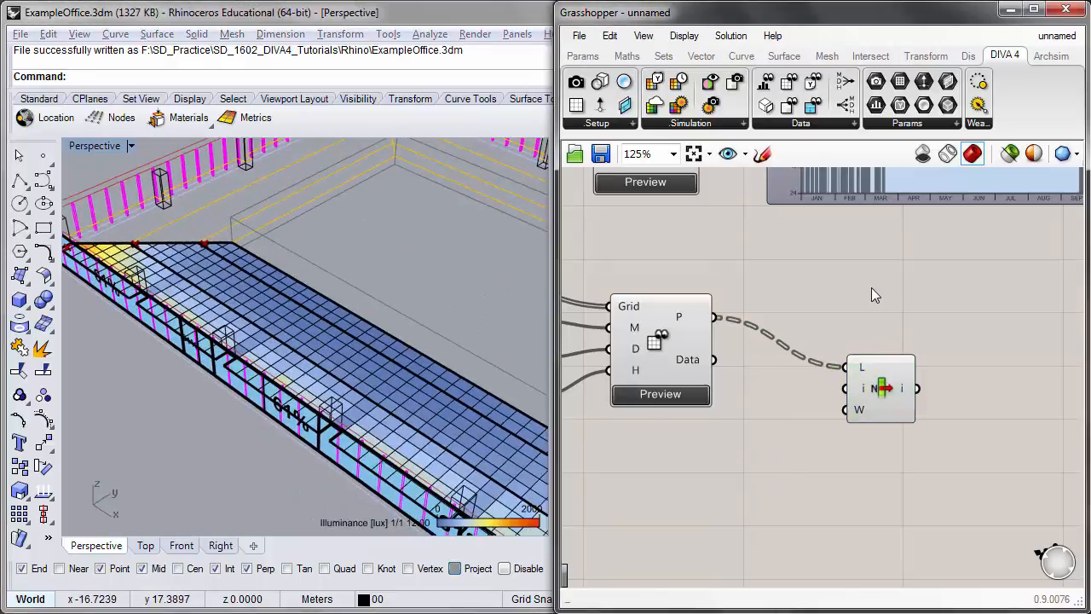
{"action": "double_click", "coordinate": [871, 287]}
{"action": "type", "text": "\""}
{"action": "key", "text": "Return"}
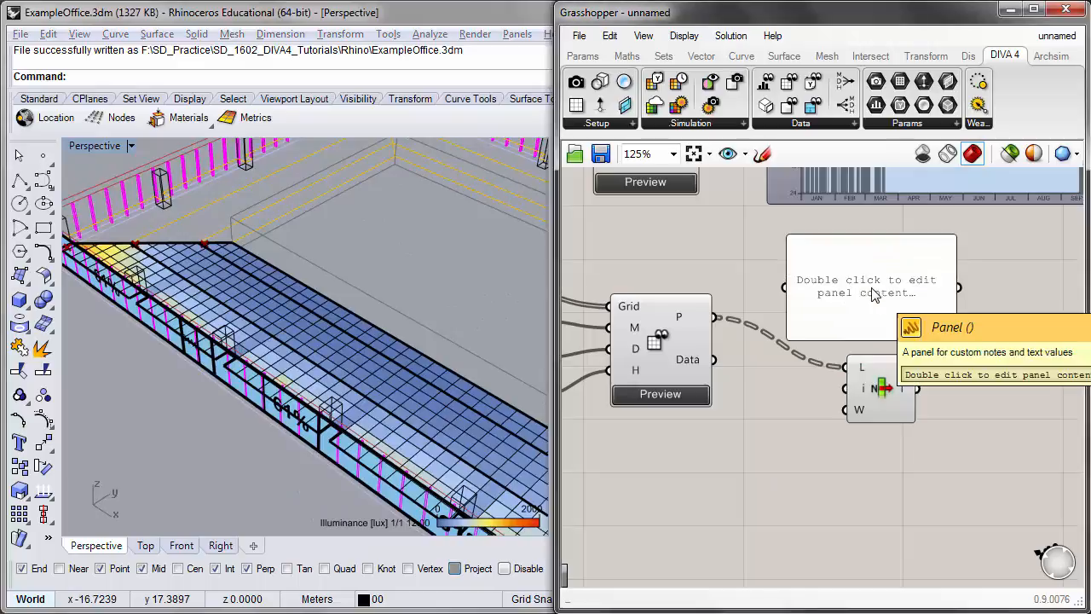
- Connect the sensor points output P to the panel, enlarge it to read the point coordinates, and delete the panel
{"action": "left_click_drag", "start_coordinate": [715, 318], "coordinate": [779, 311]}
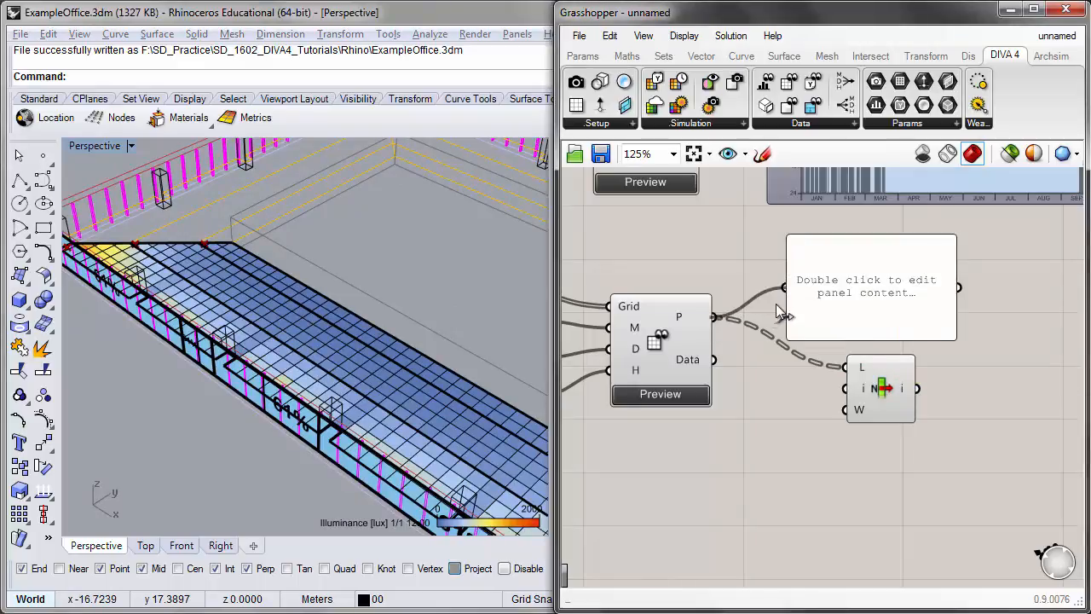
{"action": "scroll", "coordinate": [779, 311], "scroll_direction": "down", "scroll_amount": 3}
{"action": "left_click_drag", "start_coordinate": [887, 326], "coordinate": [963, 535]}
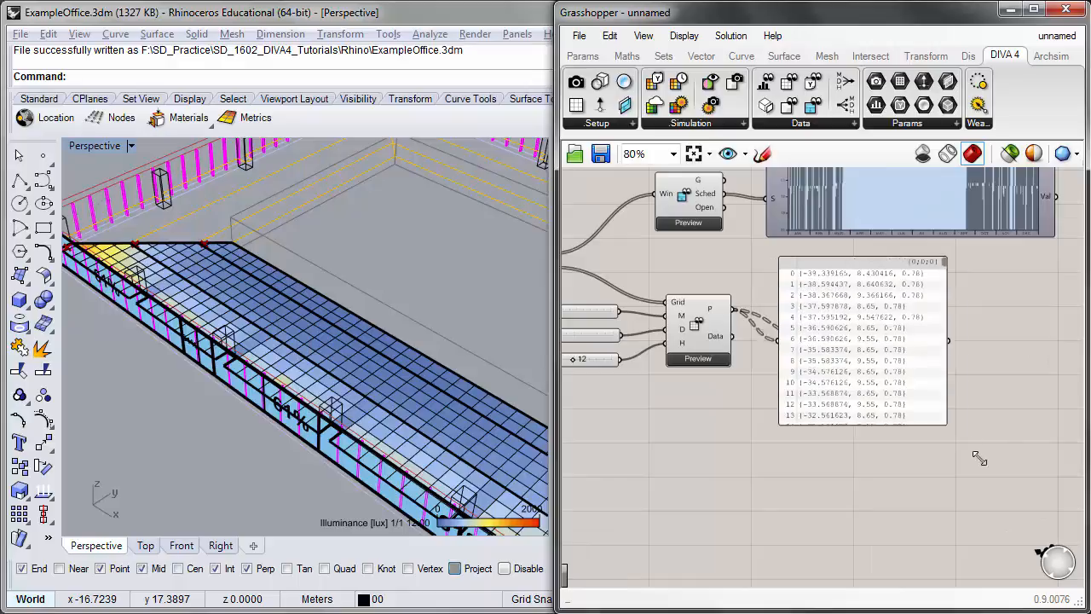
{"action": "mouse_move", "coordinate": [960, 271]}
{"action": "left_mouse_down"}
{"action": "mouse_move", "coordinate": [961, 386]}
{"action": "mouse_move", "coordinate": [957, 260]}
{"action": "left_mouse_up"}
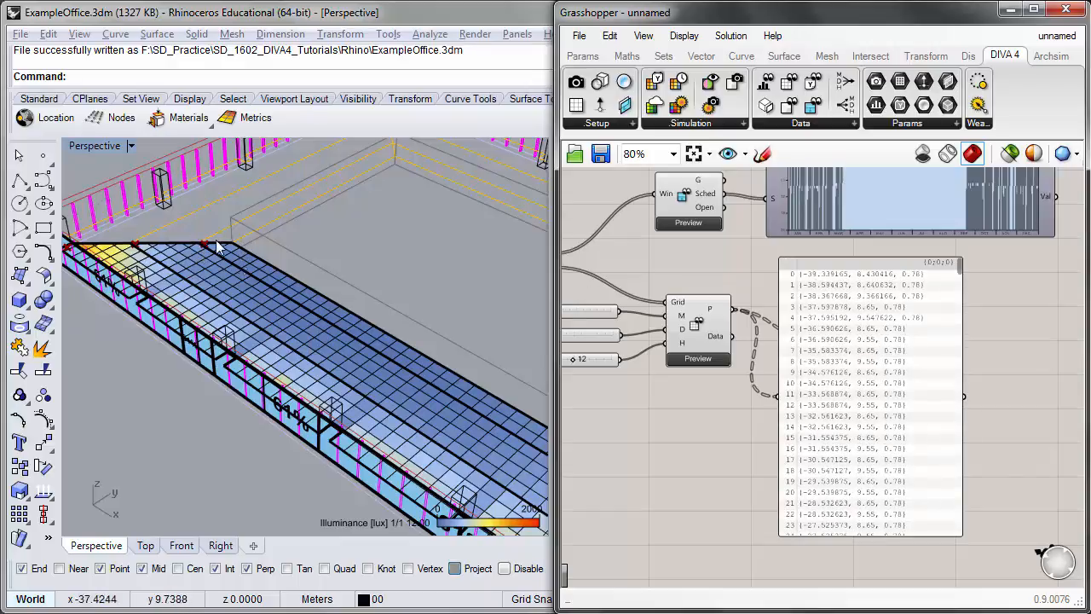
{"action": "left_click", "coordinate": [788, 329]}
{"action": "key", "text": "Delete"}
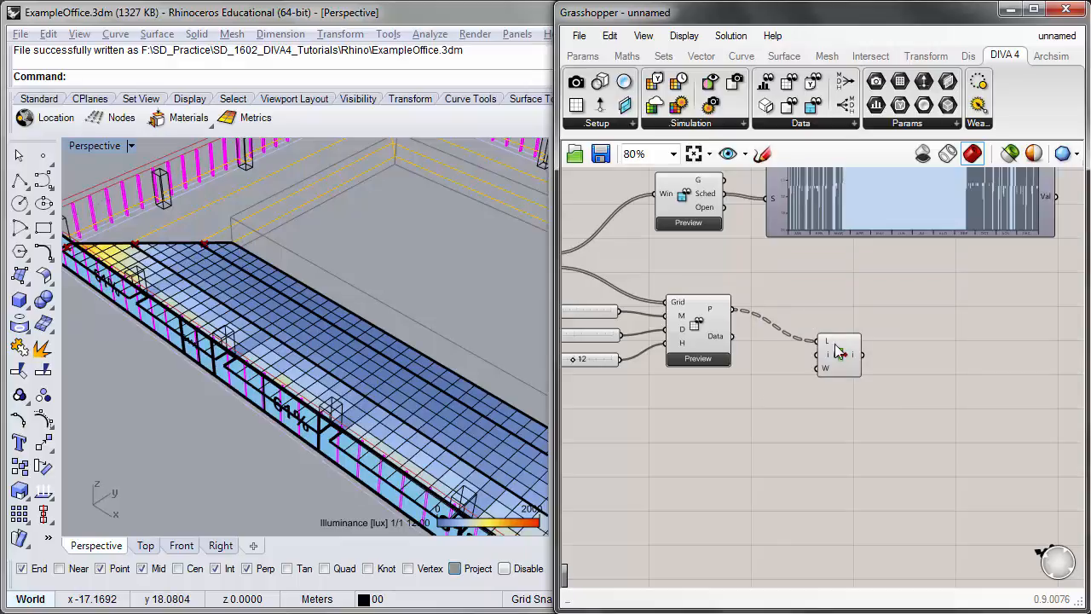
- Flatten the L input of the List Item component and check the extracted sensor point on the grid in the Rhino viewport
{"action": "scroll", "coordinate": [522, 354], "scroll_direction": "up", "scroll_amount": 1}
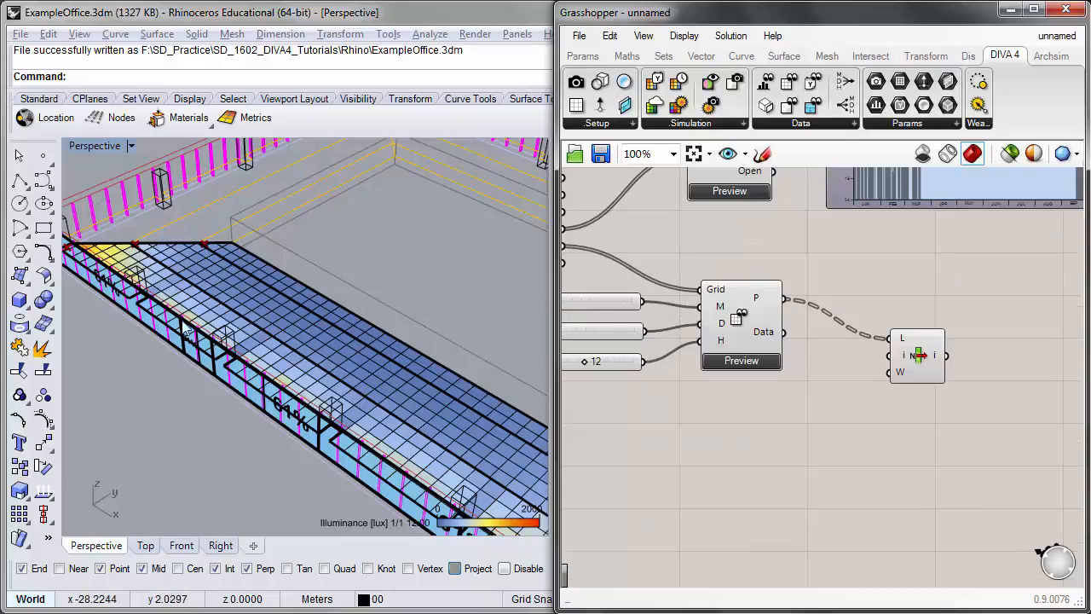
{"action": "scroll", "coordinate": [913, 362], "scroll_direction": "up", "scroll_amount": 2}
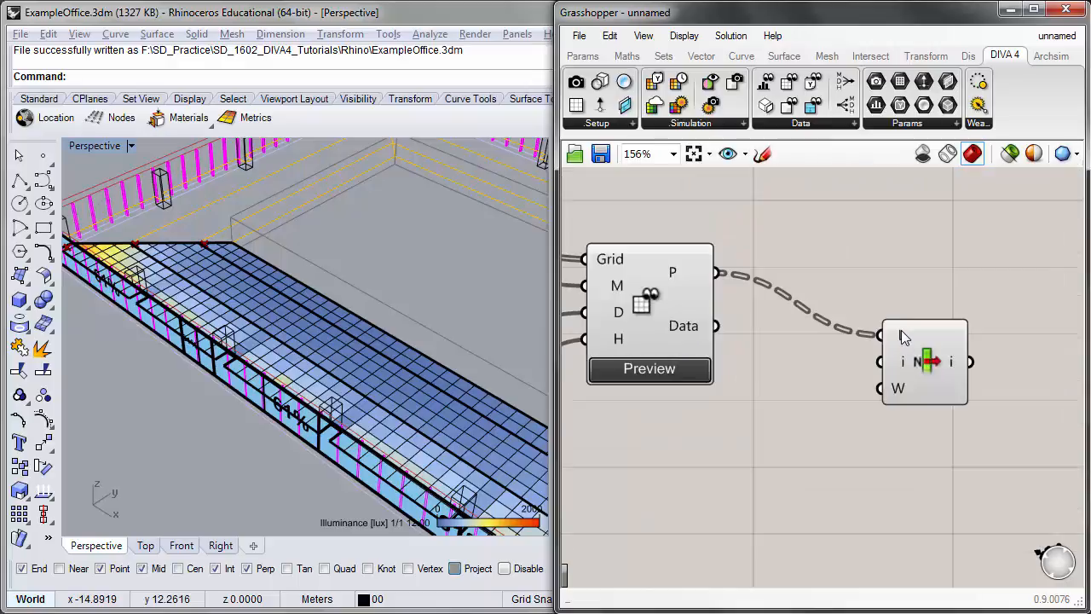
{"action": "right_click", "coordinate": [902, 337]}
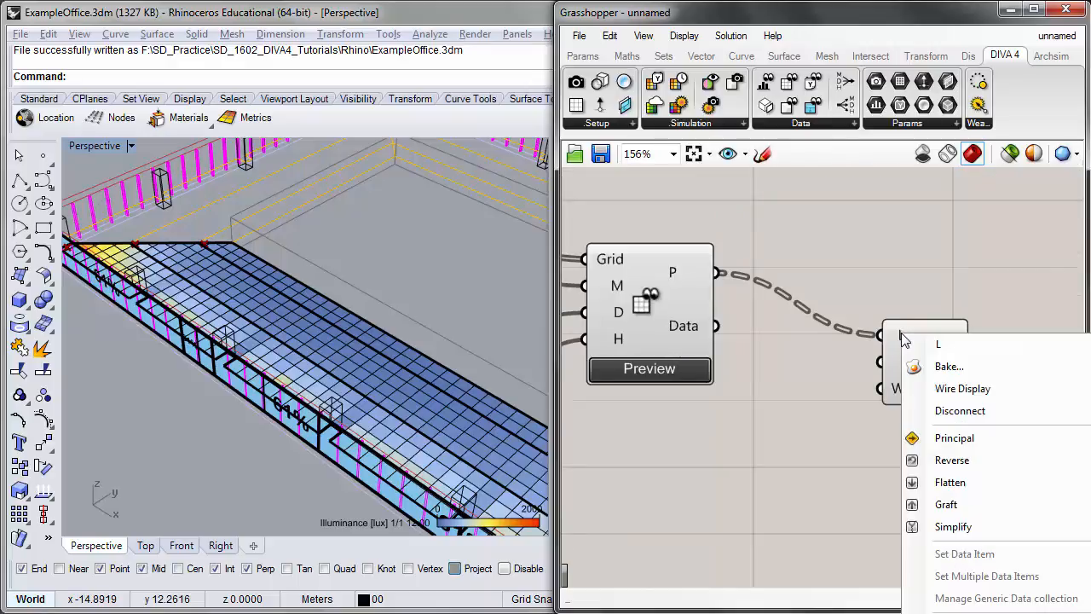
{"action": "left_click", "coordinate": [954, 482]}
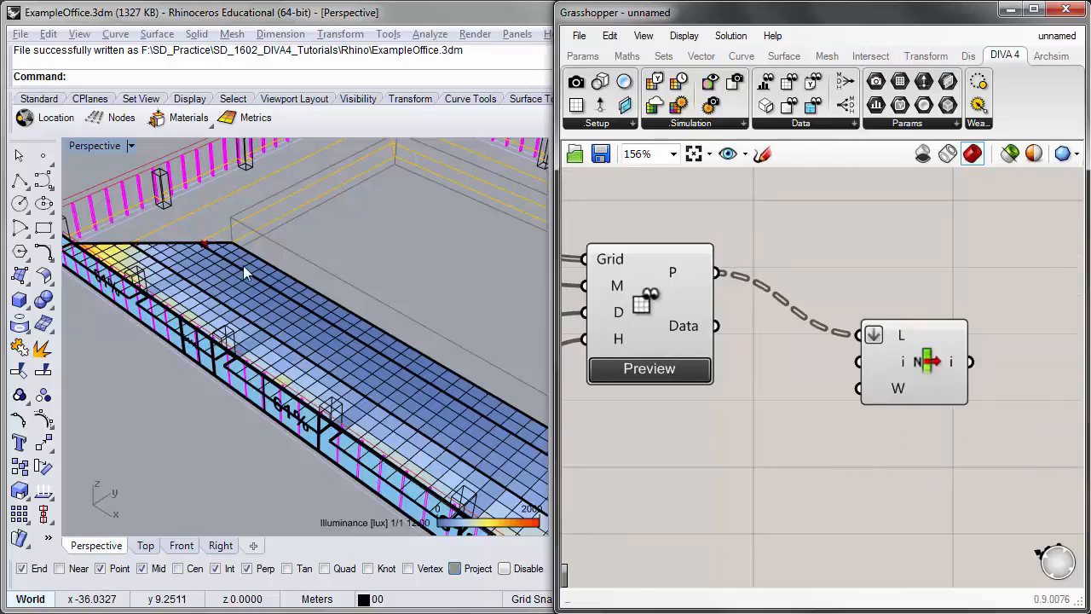
{"action": "right_click_drag", "start_coordinate": [243, 265], "coordinate": [264, 240]}
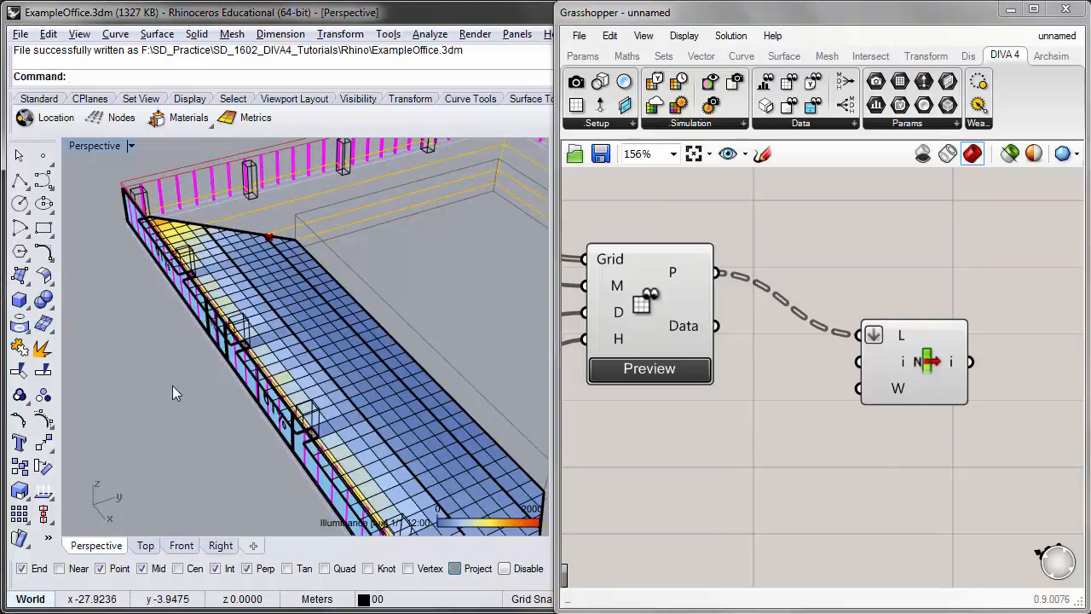
{"action": "right_click_drag", "start_coordinate": [173, 385], "coordinate": [260, 304]}
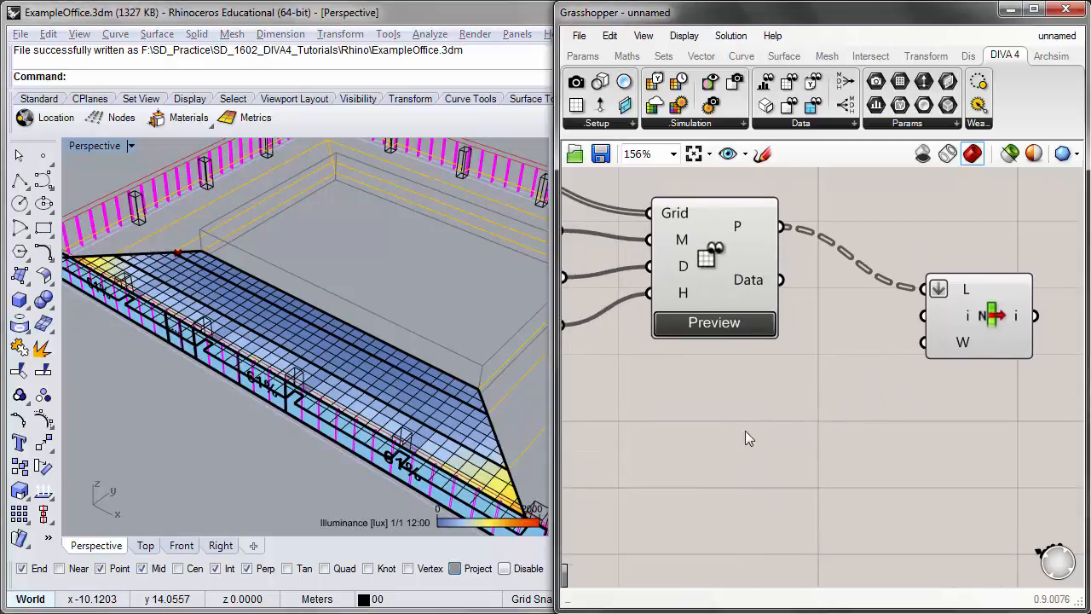
- Add a Number Slider below the grid preview component
{"action": "double_click", "coordinate": [752, 426]}
{"action": "type", "text": "num"}
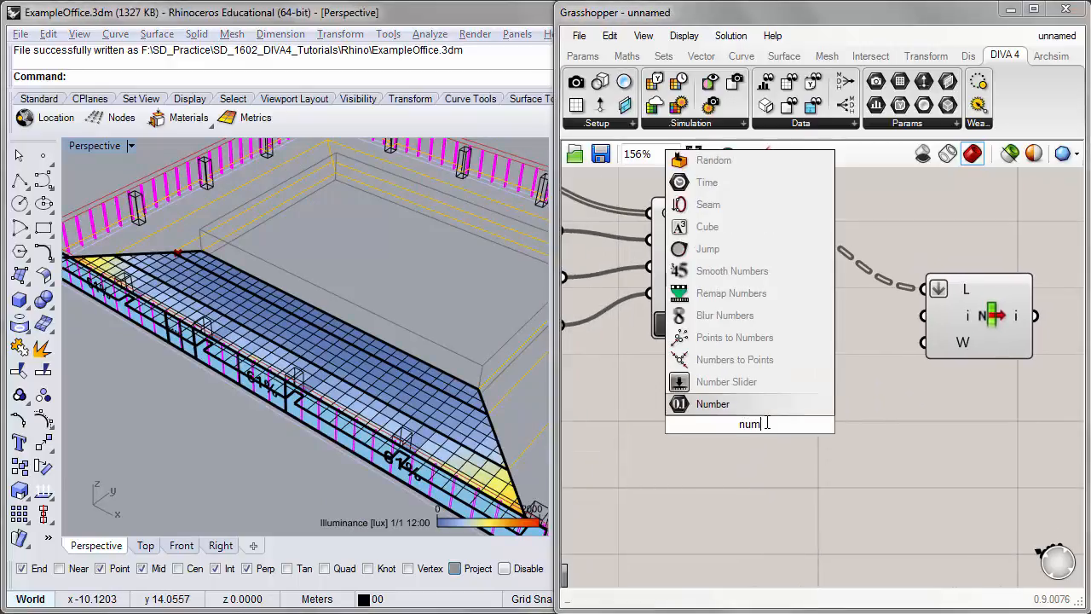
{"action": "left_click", "coordinate": [751, 388]}
- Set the new slider to integer rounding with a maximum of 388
{"action": "double_click", "coordinate": [672, 425]}
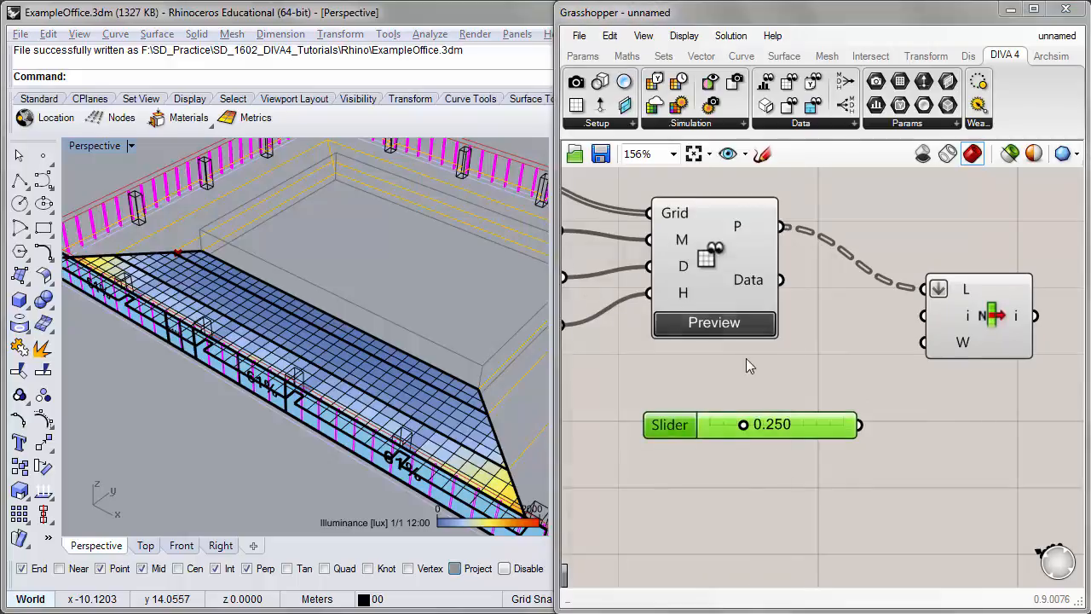
{"action": "left_click", "coordinate": [697, 376]}
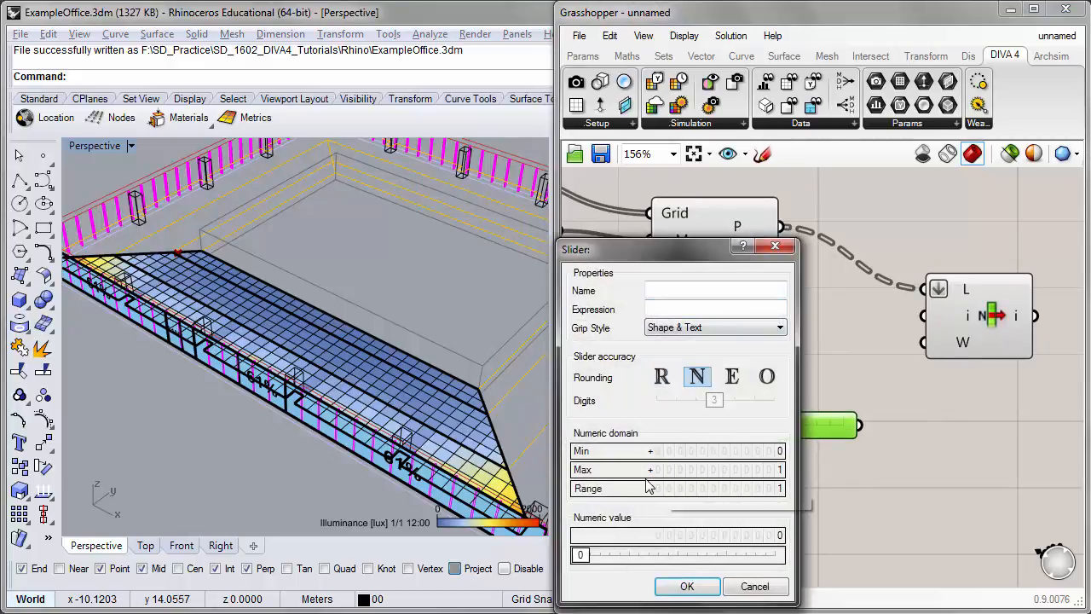
{"action": "double_click", "coordinate": [704, 470]}
{"action": "type", "text": "3"}
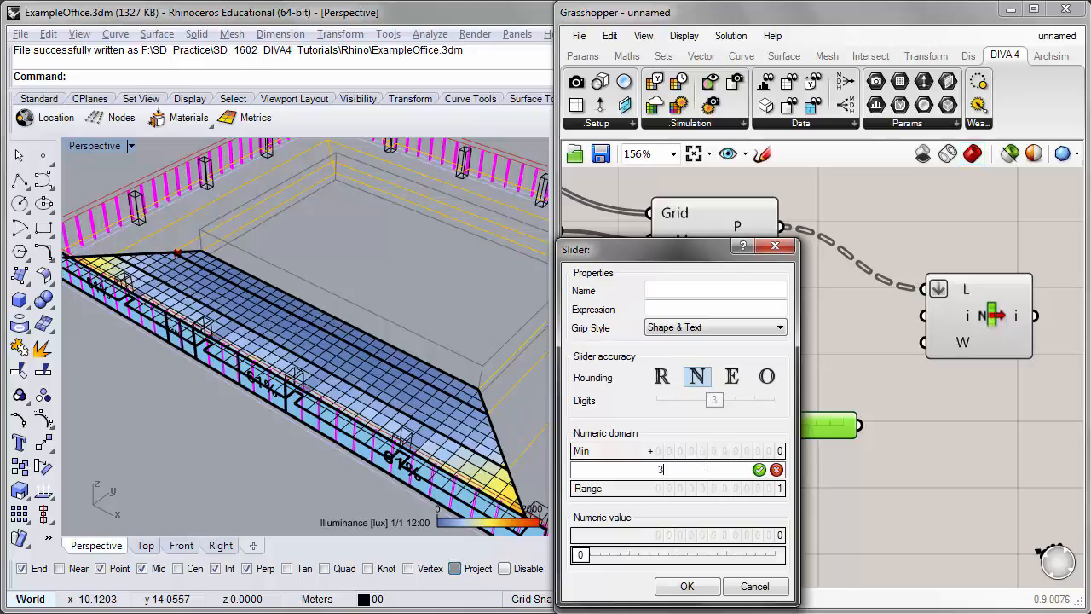
{"action": "type", "text": "88"}
{"action": "key", "text": "Return"}
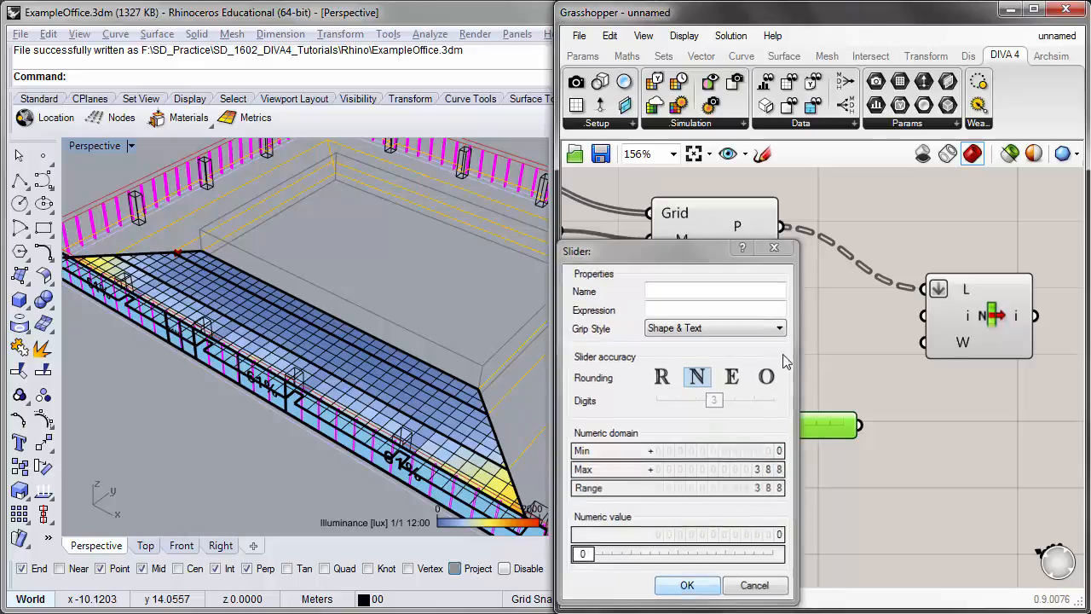
{"action": "key", "text": "Return"}
- Check the number of sensor points in output P and connect the slider to the List Item component's i input
{"action": "mouse_move", "coordinate": [750, 232]}
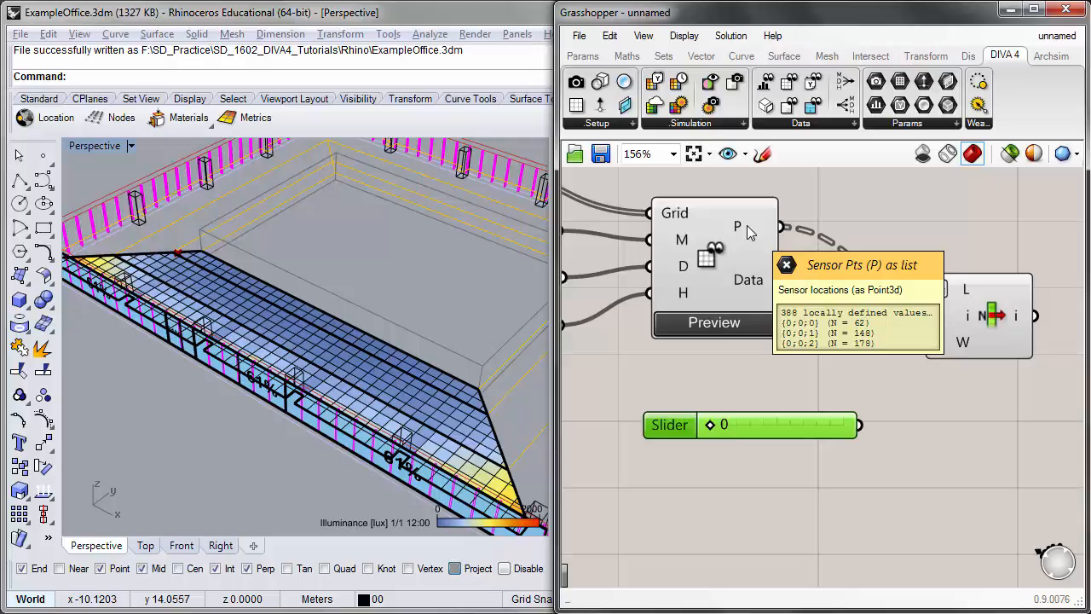
{"action": "left_click", "coordinate": [758, 397]}
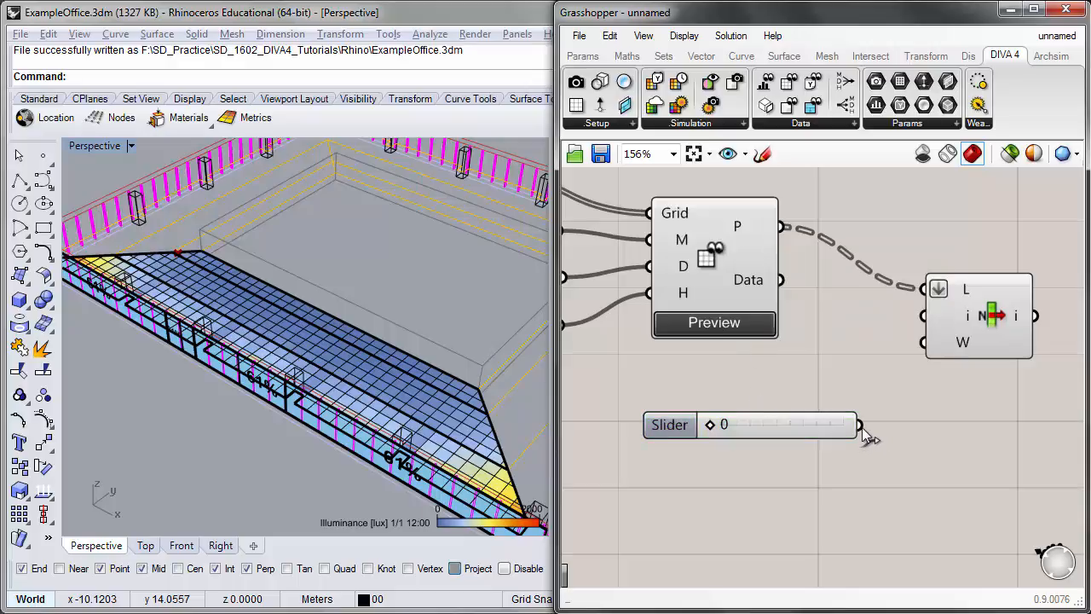
{"action": "left_click_drag", "start_coordinate": [861, 426], "coordinate": [919, 313]}
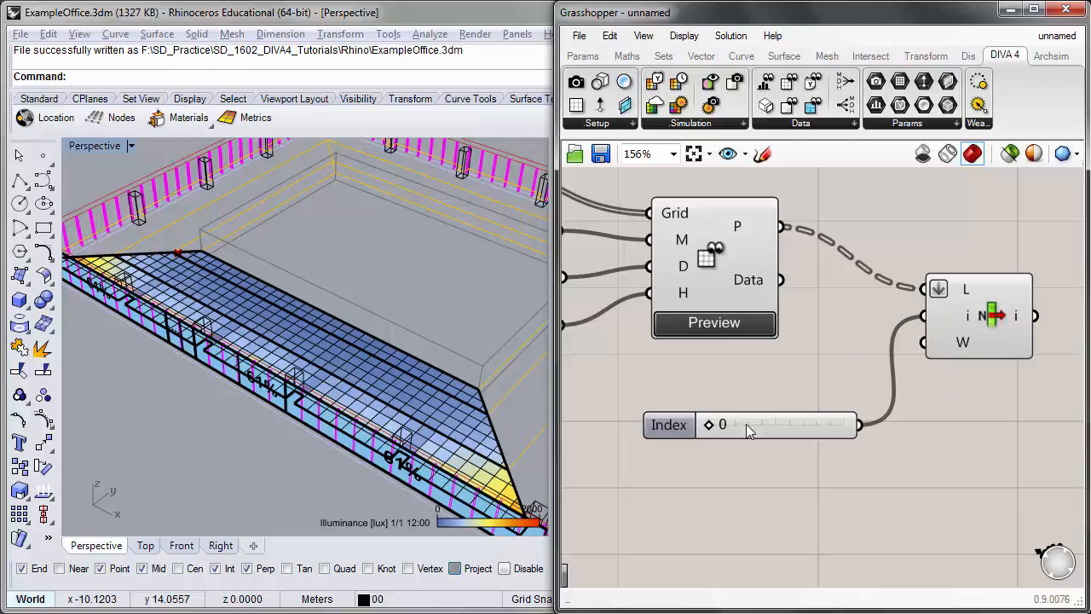
- Turn off the Rhino preview of the window schedule component above the grid preview component
{"action": "right_click_drag", "start_coordinate": [753, 357], "coordinate": [729, 366]}
{"action": "right_click_drag", "start_coordinate": [208, 245], "coordinate": [213, 222], "text": "shift"}
{"action": "scroll", "coordinate": [213, 224], "scroll_direction": "down", "scroll_amount": 2}
{"action": "right_click_drag", "start_coordinate": [934, 238], "coordinate": [930, 355]}
{"action": "scroll", "coordinate": [930, 354], "scroll_direction": "down", "scroll_amount": 2}
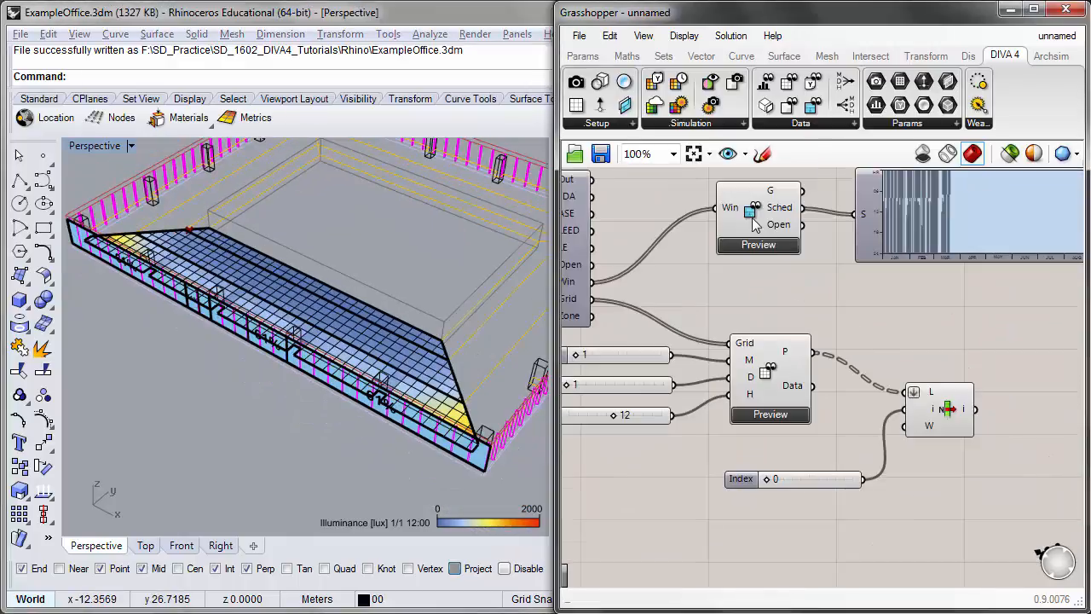
{"action": "scroll", "coordinate": [733, 200], "scroll_direction": "up", "scroll_amount": 1}
{"action": "right_click", "coordinate": [751, 215]}
{"action": "left_click", "coordinate": [764, 251]}
{"action": "right_click_drag", "start_coordinate": [270, 305], "coordinate": [268, 321]}
- Set the Index slider to 129 to pick a sensor point in the interior of the grid
{"action": "right_click_drag", "start_coordinate": [756, 468], "coordinate": [717, 417]}
{"action": "right_click_drag", "start_coordinate": [881, 468], "coordinate": [842, 451]}
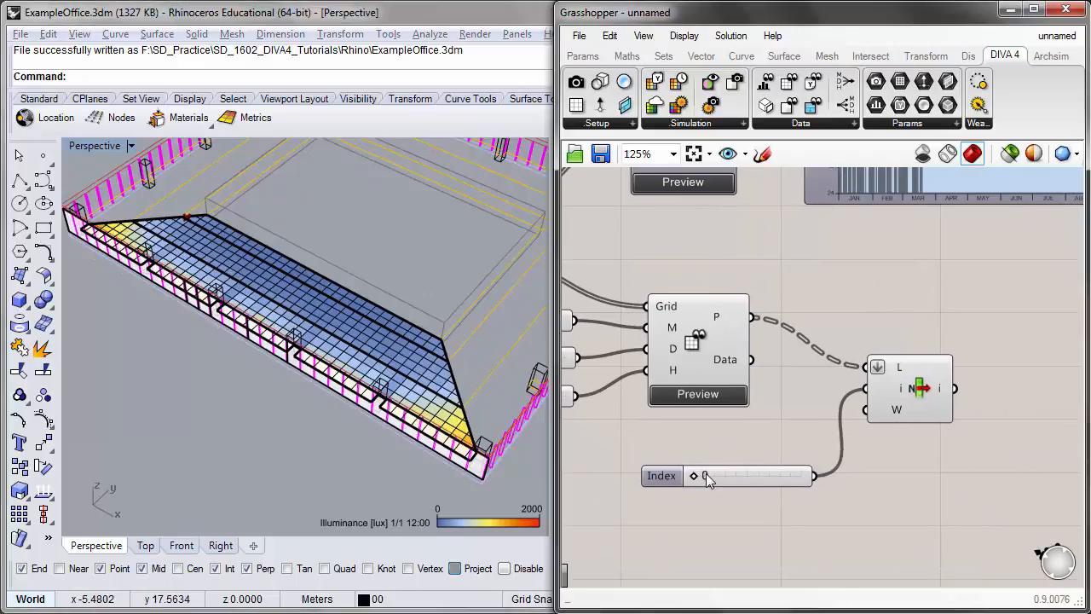
{"action": "left_click_drag", "start_coordinate": [694, 474], "coordinate": [728, 503]}
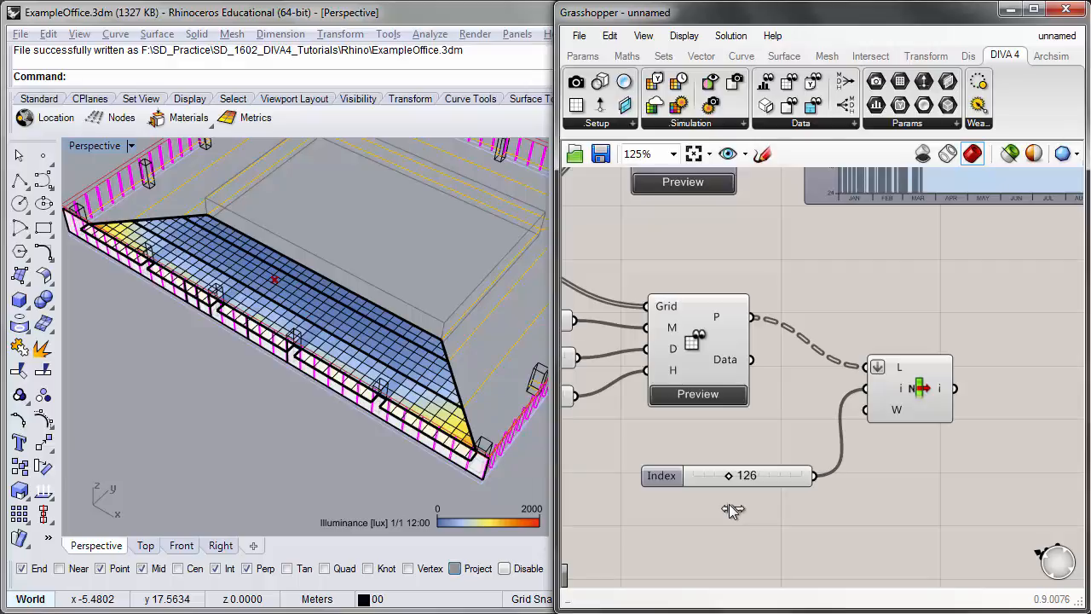
{"action": "left_click_drag", "start_coordinate": [729, 504], "coordinate": [730, 505]}
- Add the annual illuminance (hourly values) output to the grid preview component
{"action": "right_click_drag", "start_coordinate": [949, 346], "coordinate": [835, 402]}
{"action": "right_click_drag", "start_coordinate": [689, 398], "coordinate": [812, 364]}
{"action": "scroll", "coordinate": [713, 386], "scroll_direction": "up", "scroll_amount": 2}
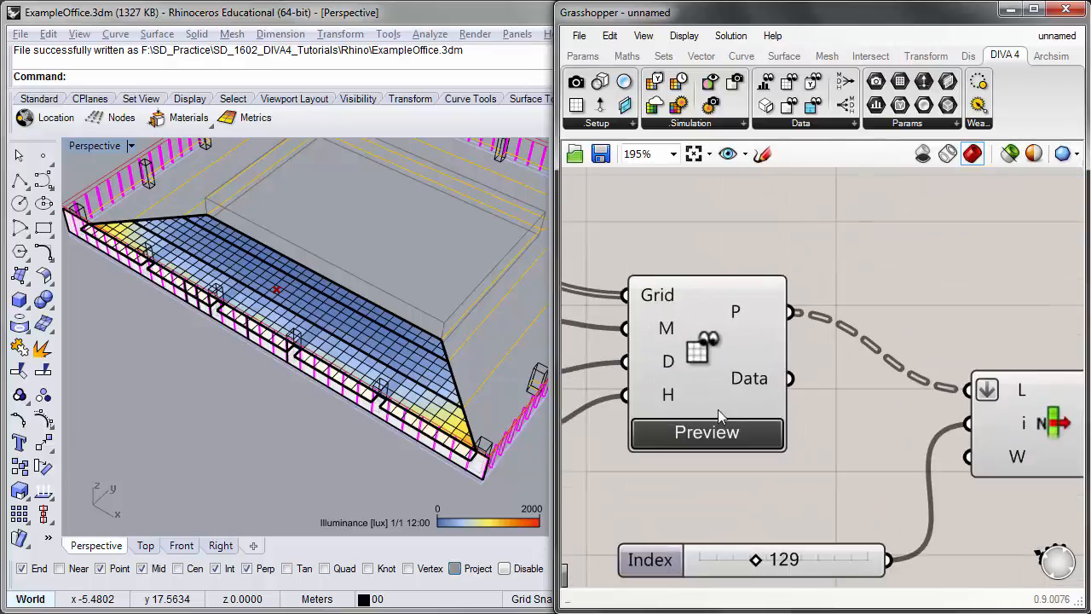
{"action": "scroll", "coordinate": [718, 410], "scroll_direction": "up", "scroll_amount": 2}
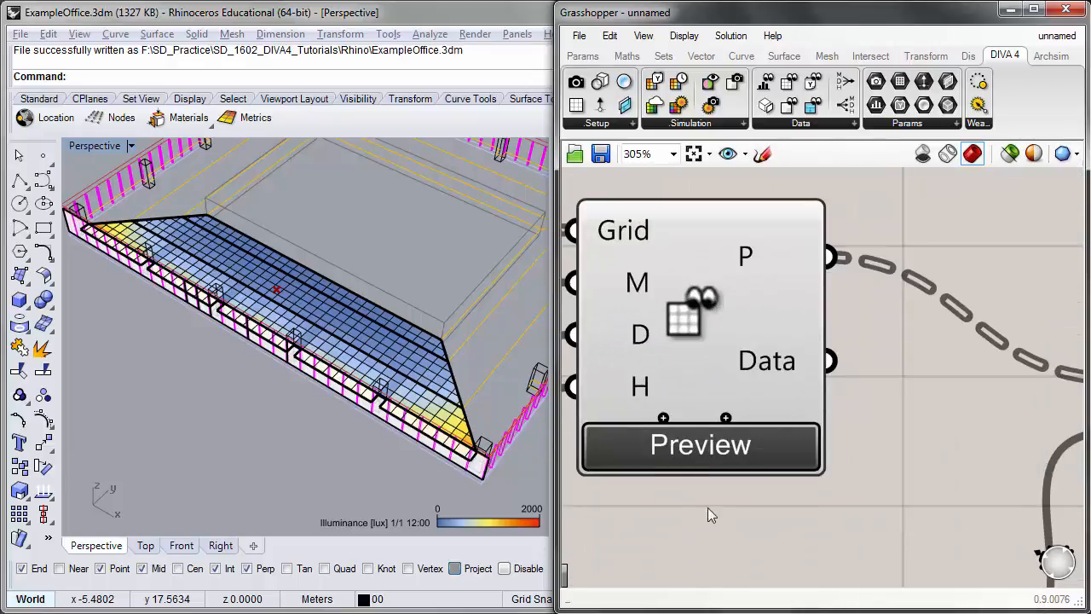
{"action": "right_click_drag", "start_coordinate": [708, 507], "coordinate": [722, 480]}
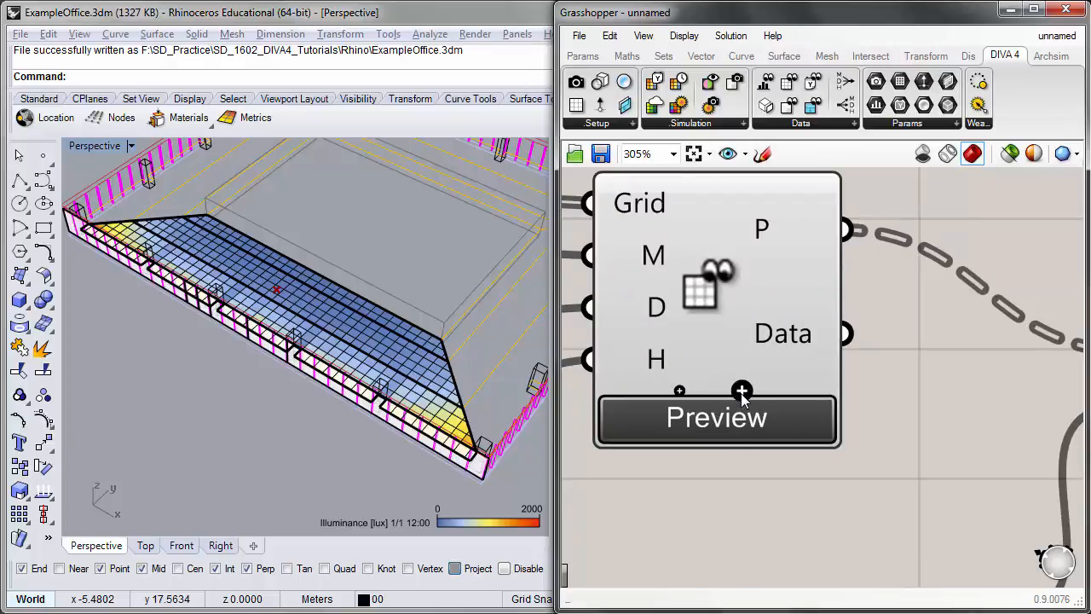
{"action": "right_click_drag", "start_coordinate": [741, 393], "coordinate": [734, 256]}
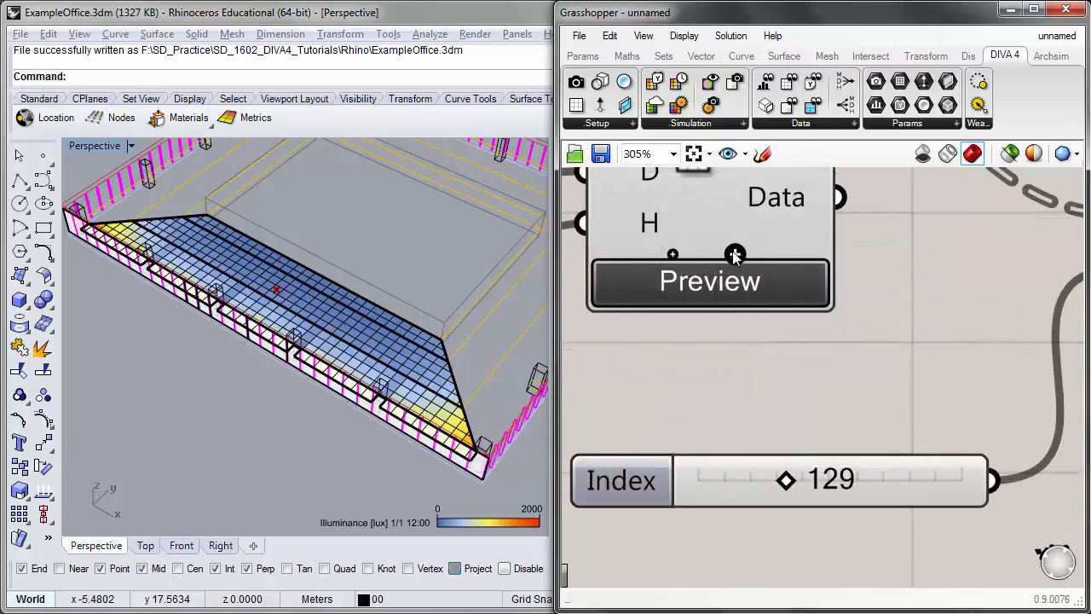
{"action": "left_click", "coordinate": [735, 255]}
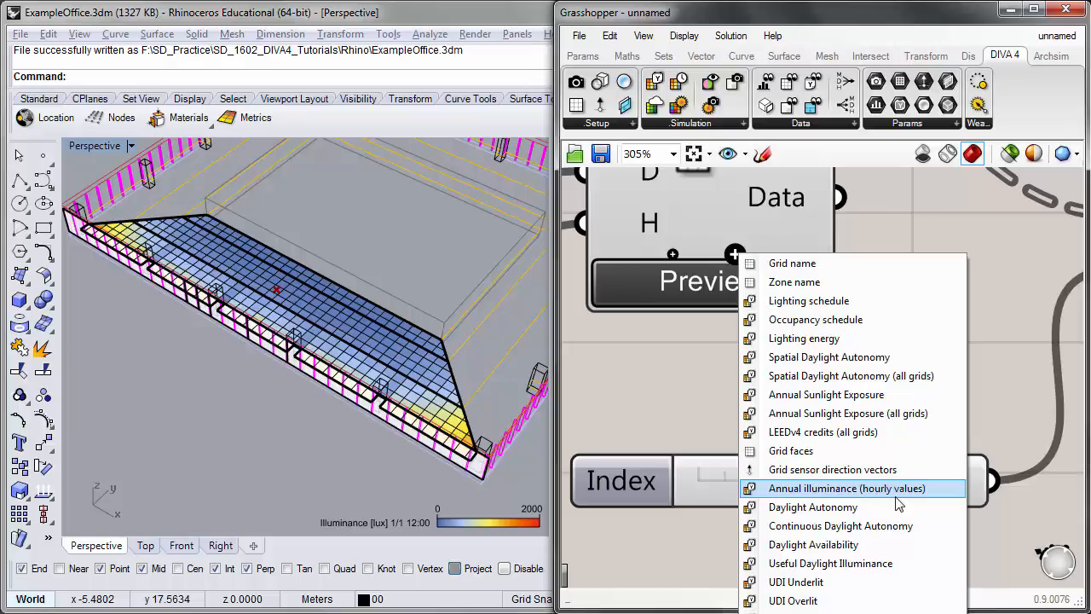
{"action": "left_click", "coordinate": [820, 490]}
{"action": "right_click_drag", "start_coordinate": [812, 403], "coordinate": [736, 526]}
{"action": "mouse_move", "coordinate": [709, 265]}
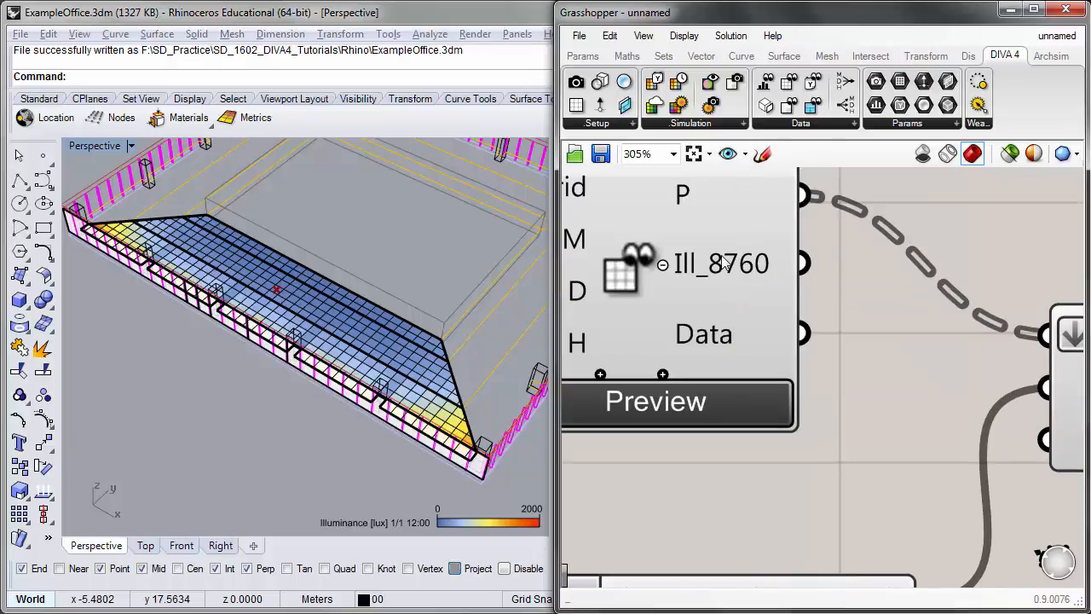
- Duplicate the List Item component below the original and connect the Ill_8760 output to the copy's L input in place of P
{"action": "scroll", "coordinate": [726, 266], "scroll_direction": "down", "scroll_amount": 5}
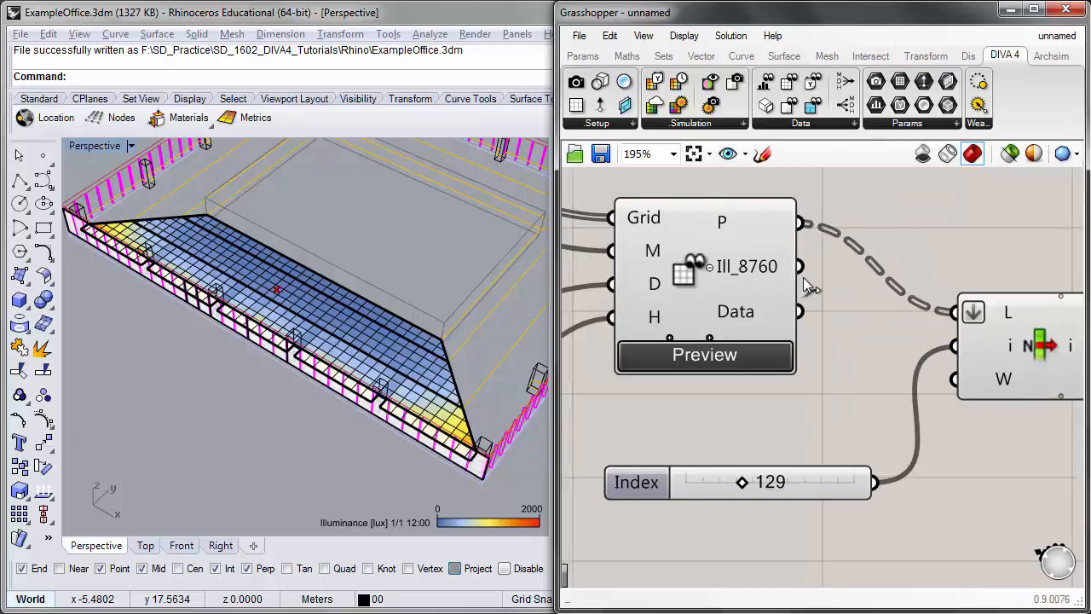
{"action": "left_click", "coordinate": [902, 305]}
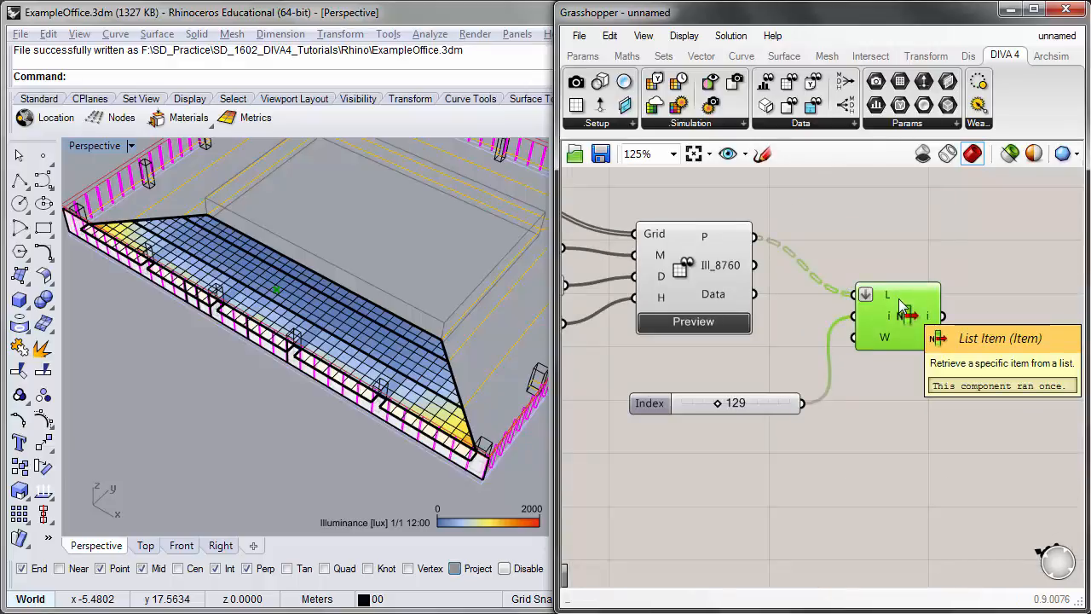
{"action": "left_click_drag", "start_coordinate": [902, 305], "coordinate": [926, 434], "text": "alt"}
{"action": "left_click", "coordinate": [894, 383]}
{"action": "left_click", "coordinate": [928, 429]}
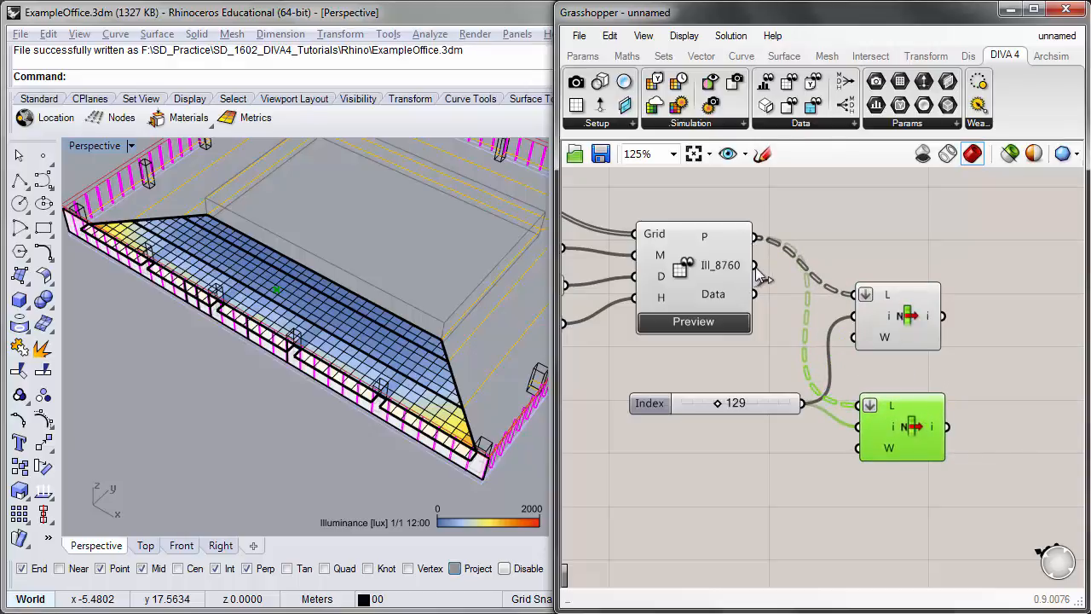
{"action": "left_click_drag", "start_coordinate": [754, 265], "coordinate": [858, 406]}
{"action": "left_click", "coordinate": [875, 372]}
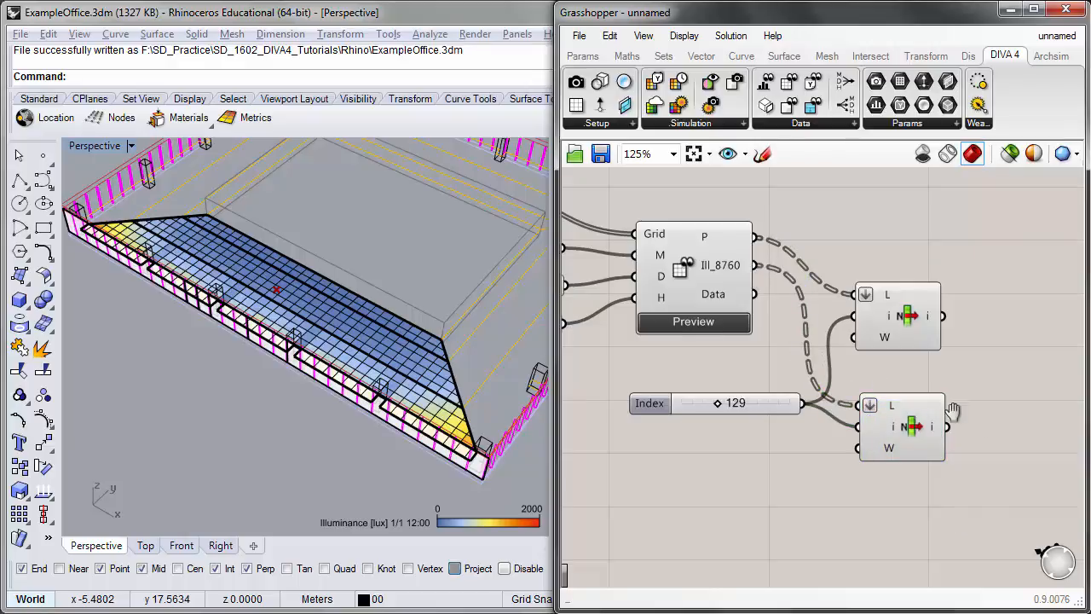
- Add a Data Viewer component below the two List Item components
{"action": "right_click_drag", "start_coordinate": [938, 426], "coordinate": [766, 413]}
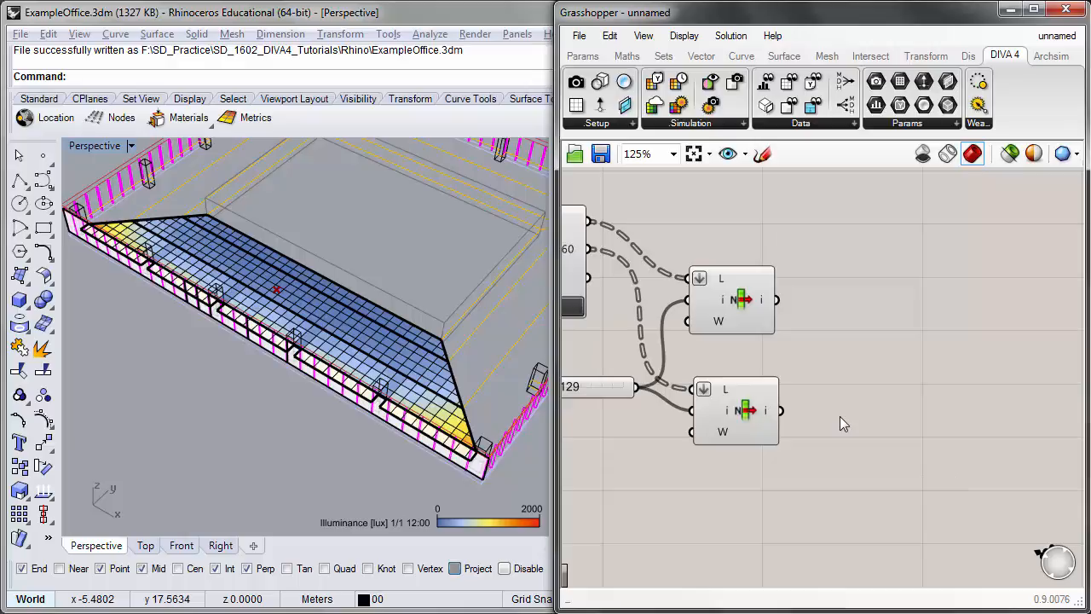
{"action": "right_click_drag", "start_coordinate": [843, 414], "coordinate": [772, 302]}
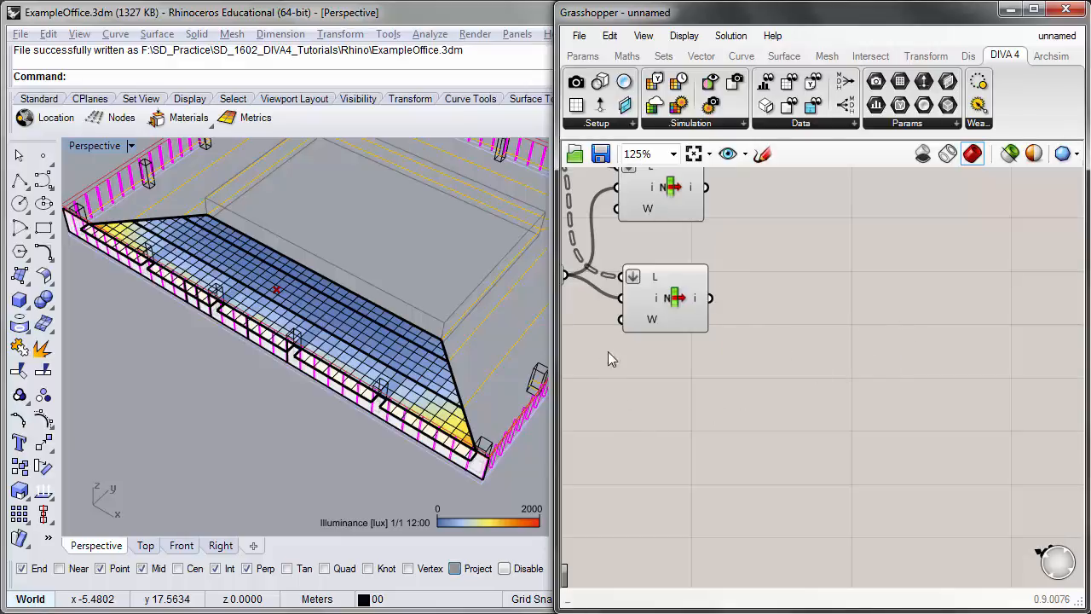
{"action": "right_click_drag", "start_coordinate": [910, 405], "coordinate": [880, 380]}
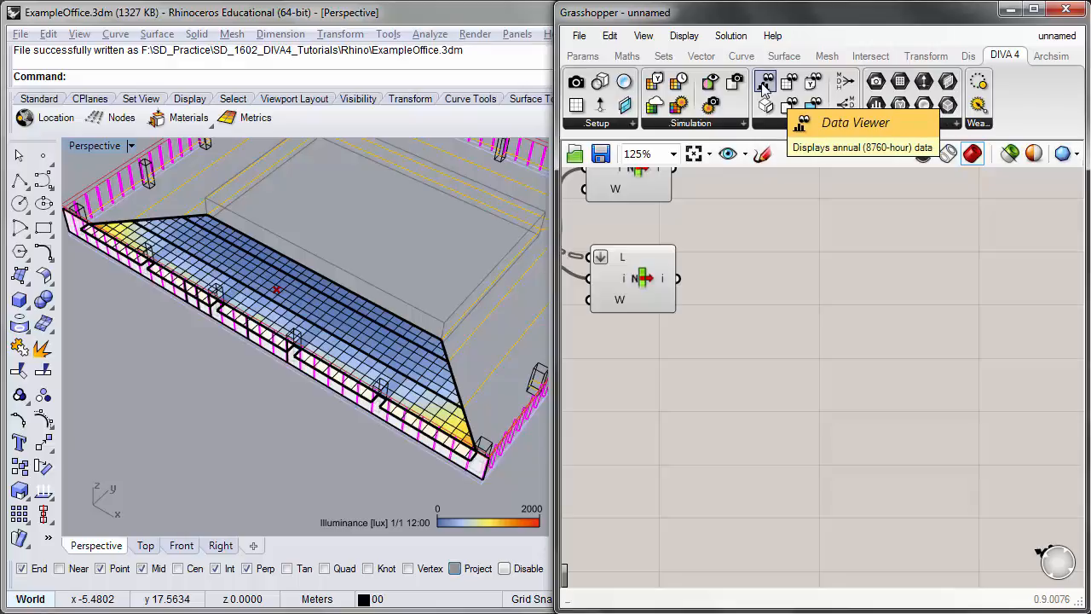
{"action": "left_click_drag", "start_coordinate": [763, 88], "coordinate": [742, 422]}
{"action": "scroll", "coordinate": [792, 325], "scroll_direction": "down", "scroll_amount": 2}
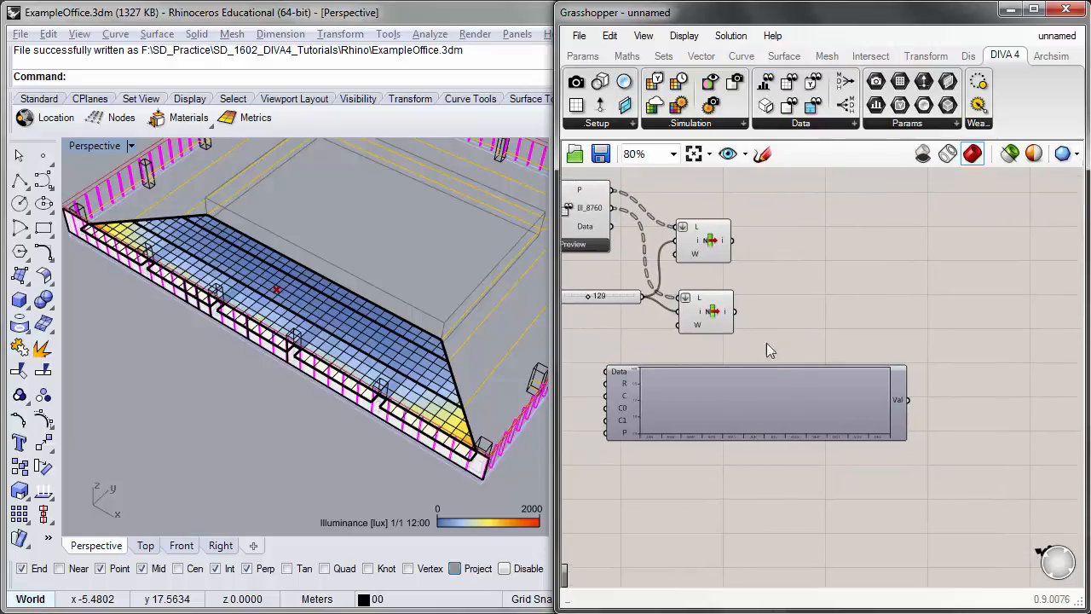
- Move the Data Viewer to the right of the lower List Item and connect that List Item's i output to its Data input
{"action": "left_click_drag", "start_coordinate": [636, 385], "coordinate": [804, 324]}
{"action": "right_click_drag", "start_coordinate": [739, 396], "coordinate": [665, 423]}
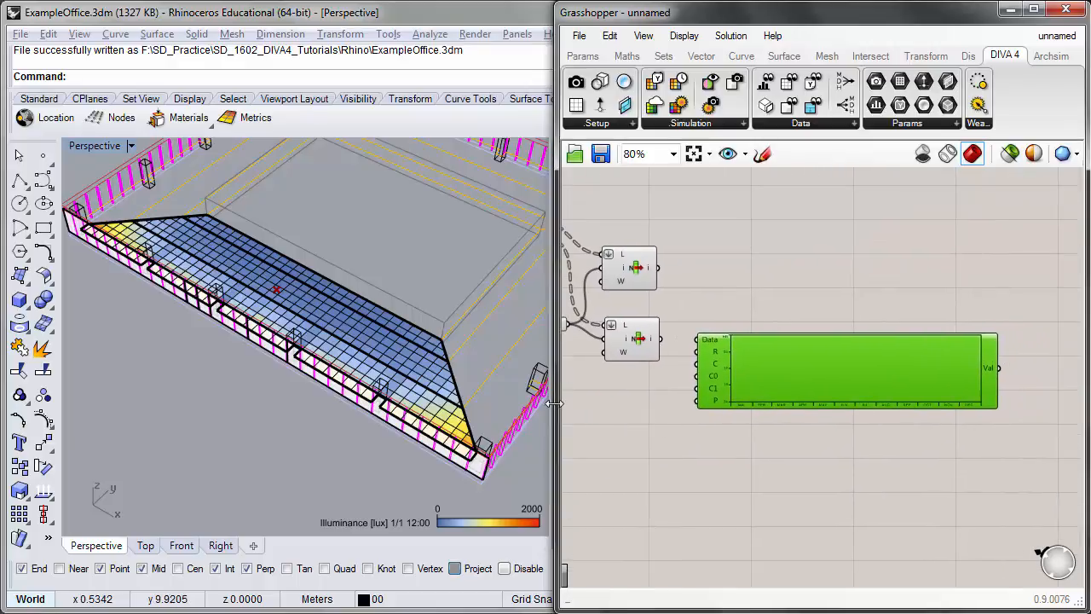
{"action": "left_click_drag", "start_coordinate": [555, 404], "coordinate": [487, 403]}
{"action": "scroll", "coordinate": [601, 389], "scroll_direction": "up", "scroll_amount": 2}
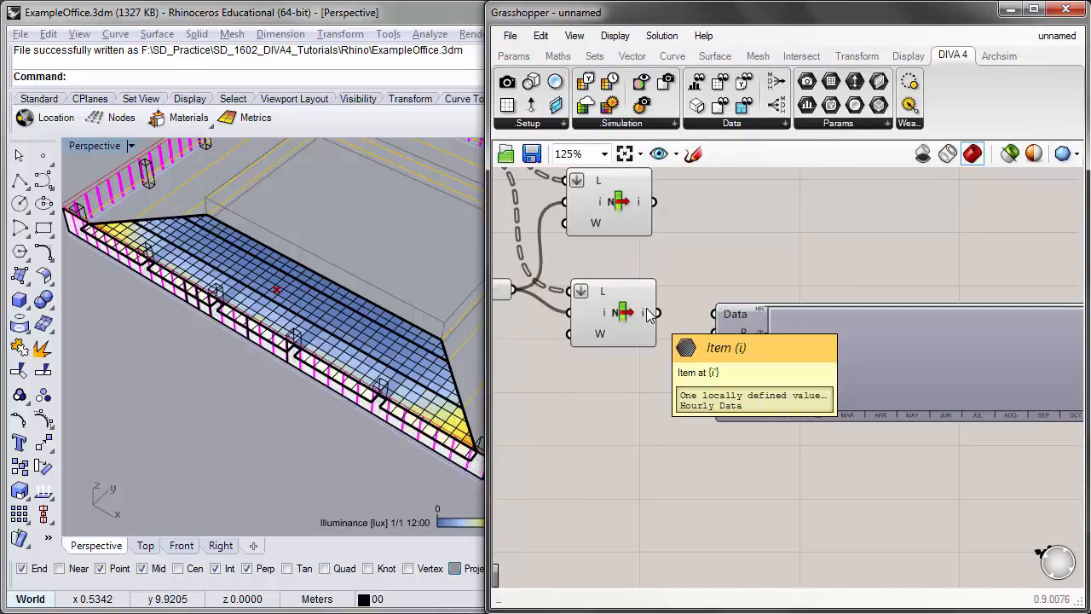
{"action": "left_click_drag", "start_coordinate": [656, 314], "coordinate": [716, 313]}
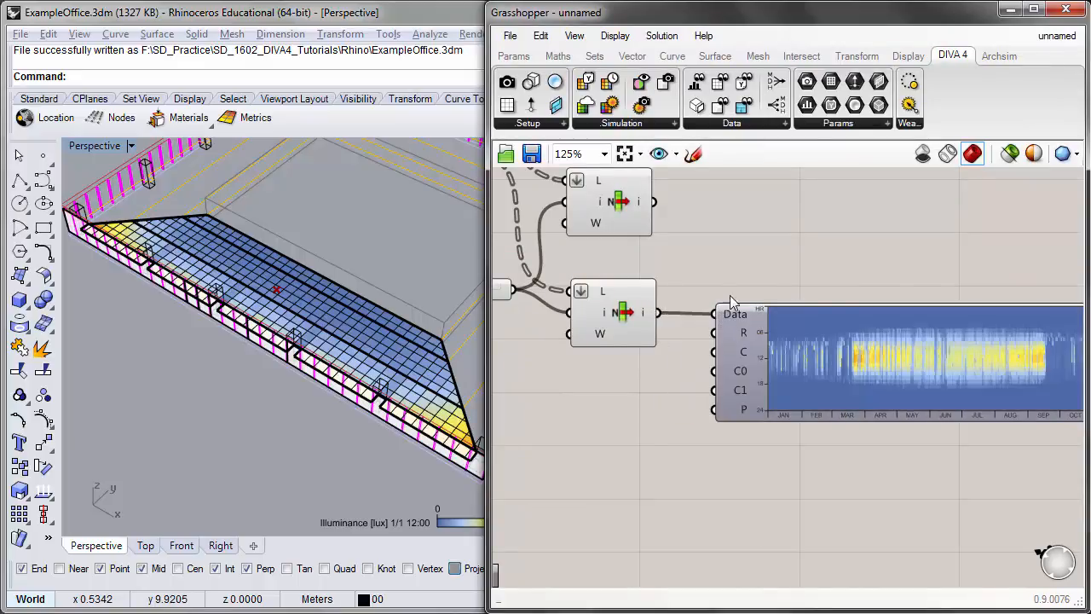
- Widen the Grasshopper window and examine the sensor point's hourly annual illuminance plot in the Data Viewer
{"action": "right_click_drag", "start_coordinate": [761, 263], "coordinate": [651, 240]}
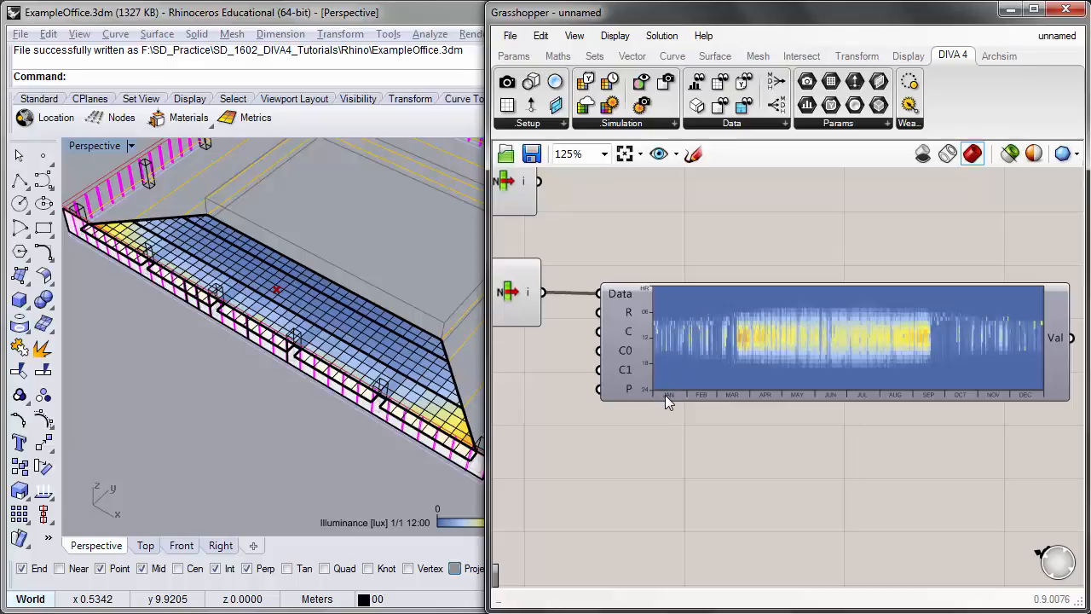
{"action": "right_click_drag", "start_coordinate": [697, 399], "coordinate": [582, 416]}
{"action": "scroll", "coordinate": [631, 417], "scroll_direction": "up", "scroll_amount": 1}
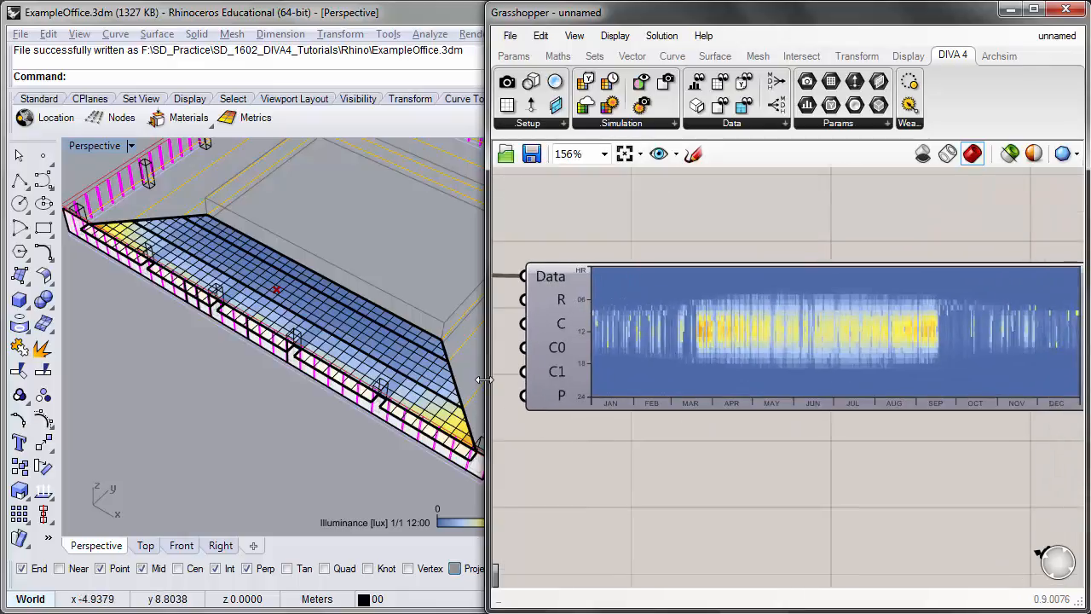
{"action": "left_click_drag", "start_coordinate": [484, 381], "coordinate": [438, 380]}
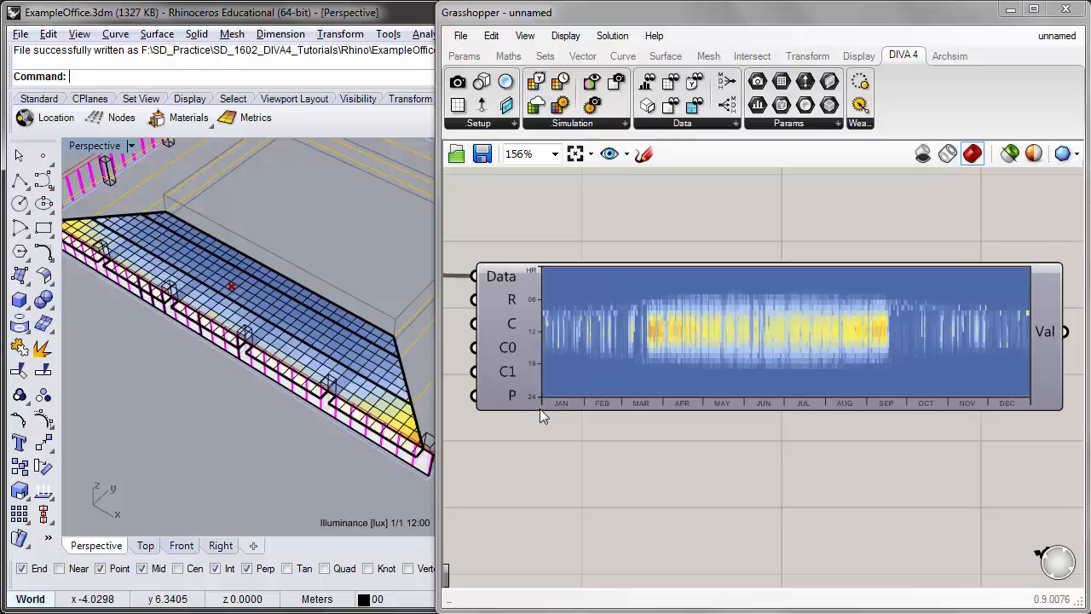
{"action": "left_click_drag", "start_coordinate": [439, 306], "coordinate": [427, 303]}
{"action": "right_click_drag", "start_coordinate": [595, 415], "coordinate": [617, 440]}
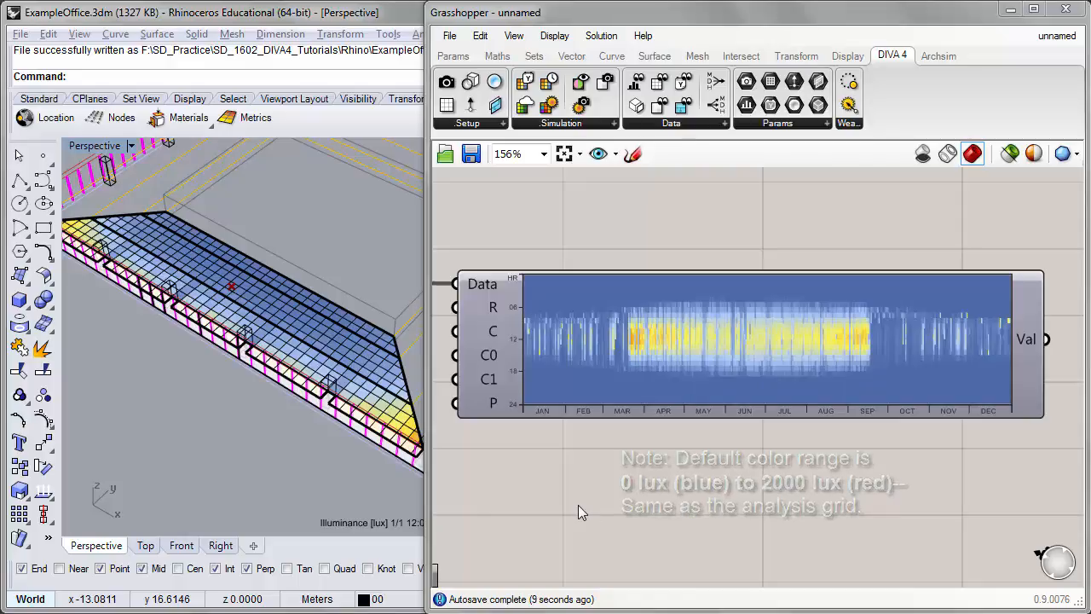
- Move the Index slider below the lower List Item component, near the Data Viewer
{"action": "scroll", "coordinate": [571, 503], "scroll_direction": "down", "scroll_amount": 2}
{"action": "right_click_drag", "start_coordinate": [563, 499], "coordinate": [706, 499]}
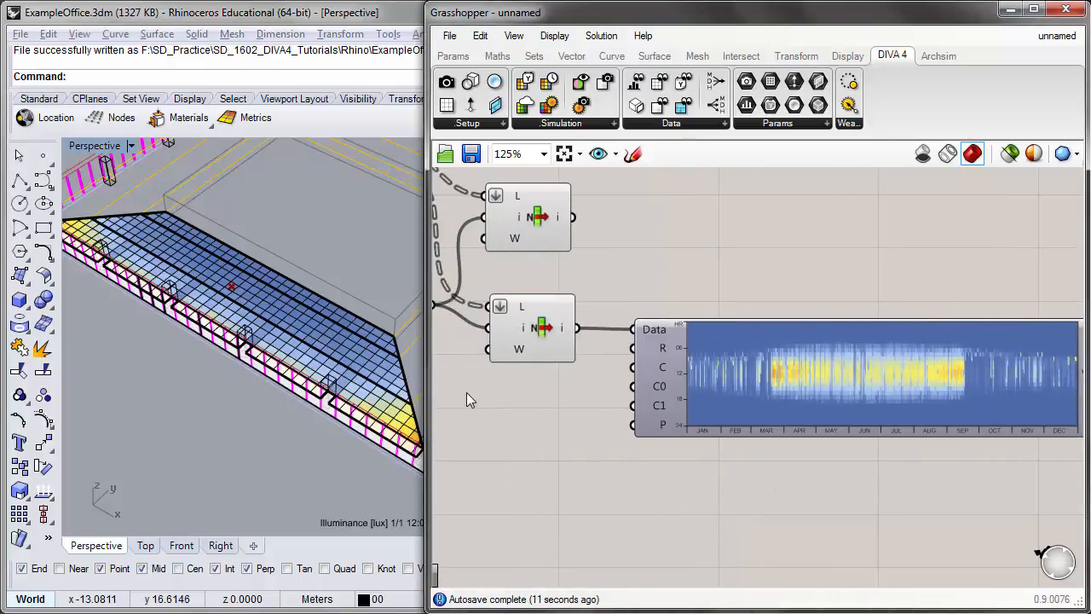
{"action": "right_click_drag", "start_coordinate": [466, 392], "coordinate": [551, 406]}
{"action": "scroll", "coordinate": [548, 406], "scroll_direction": "down", "scroll_amount": 1}
{"action": "left_click_drag", "start_coordinate": [499, 343], "coordinate": [669, 493]}
{"action": "scroll", "coordinate": [692, 508], "scroll_direction": "up", "scroll_amount": 1}
{"action": "right_click_drag", "start_coordinate": [767, 524], "coordinate": [682, 510]}
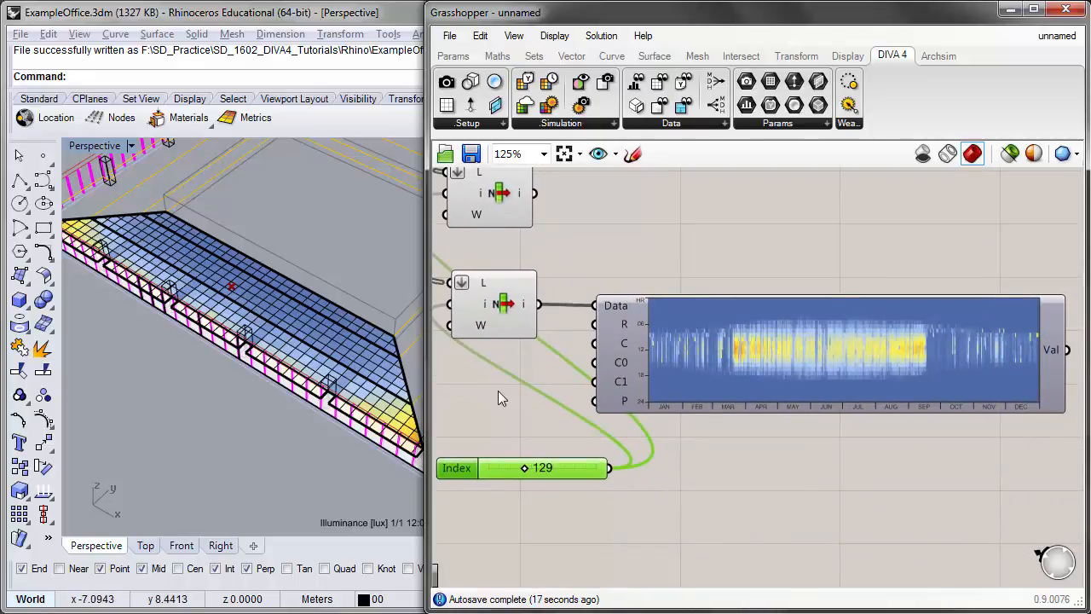
{"action": "left_click", "coordinate": [498, 390]}
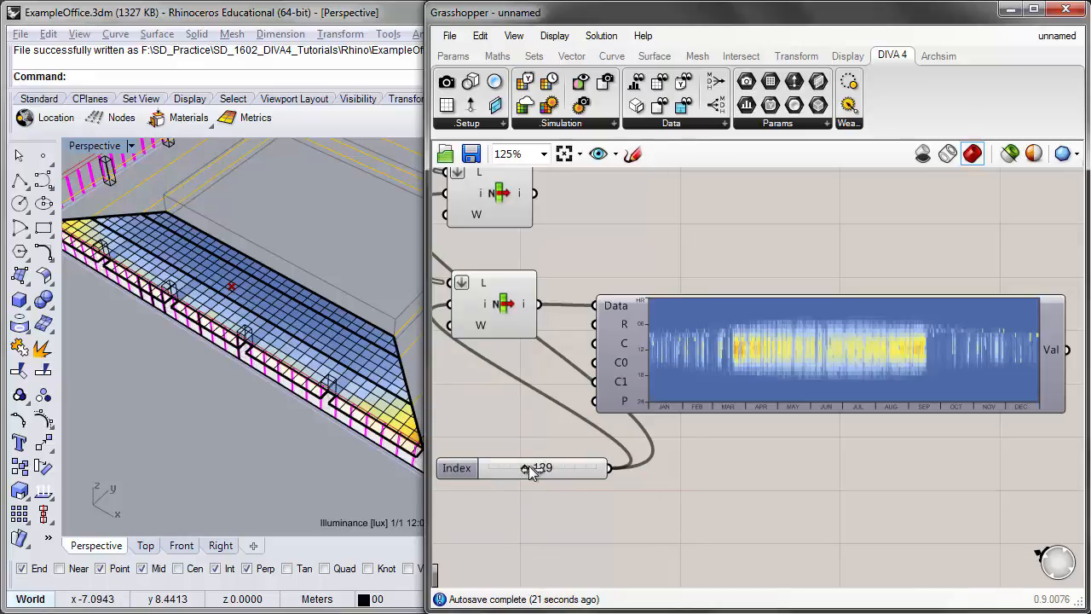
- Scrub the Index slider to 240 and back to 178 to compare the annual plots of different sensor points
{"action": "left_click_drag", "start_coordinate": [528, 465], "coordinate": [560, 471]}
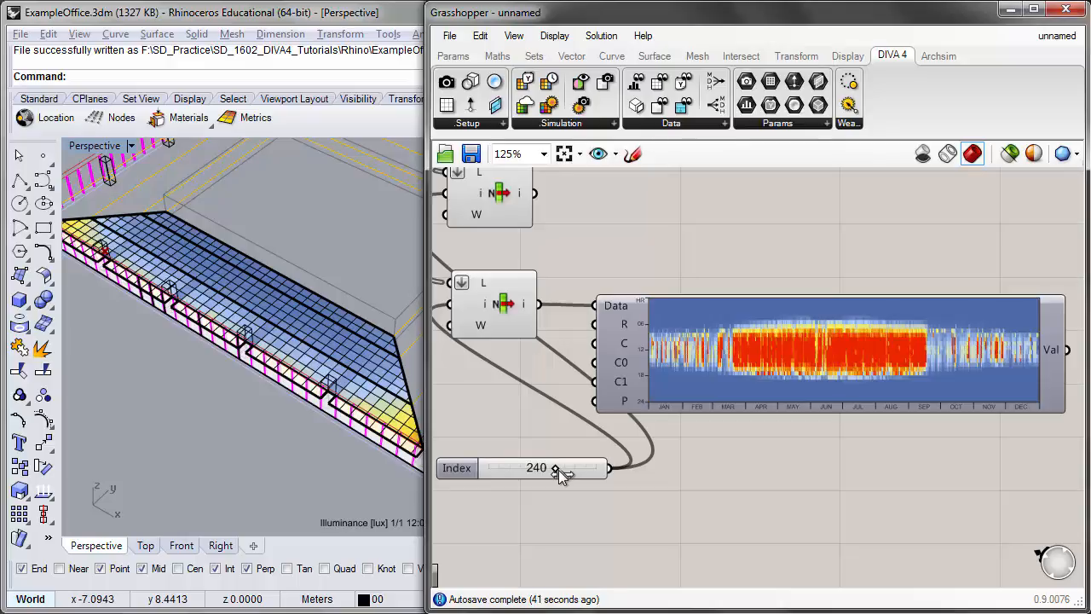
{"action": "left_click_drag", "start_coordinate": [560, 470], "coordinate": [542, 471]}
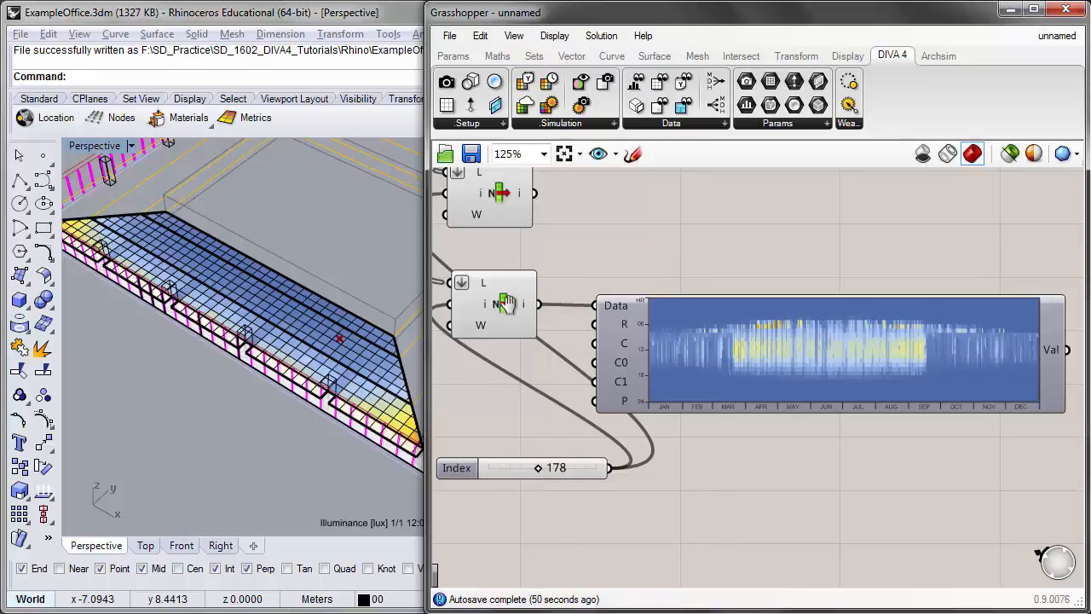
- Enable the option to show illuminance for the unshaded condition in the grid preview component
{"action": "right_click_drag", "start_coordinate": [508, 305], "coordinate": [552, 315]}
{"action": "scroll", "coordinate": [552, 314], "scroll_direction": "down", "scroll_amount": 1}
{"action": "right_click_drag", "start_coordinate": [521, 261], "coordinate": [616, 331]}
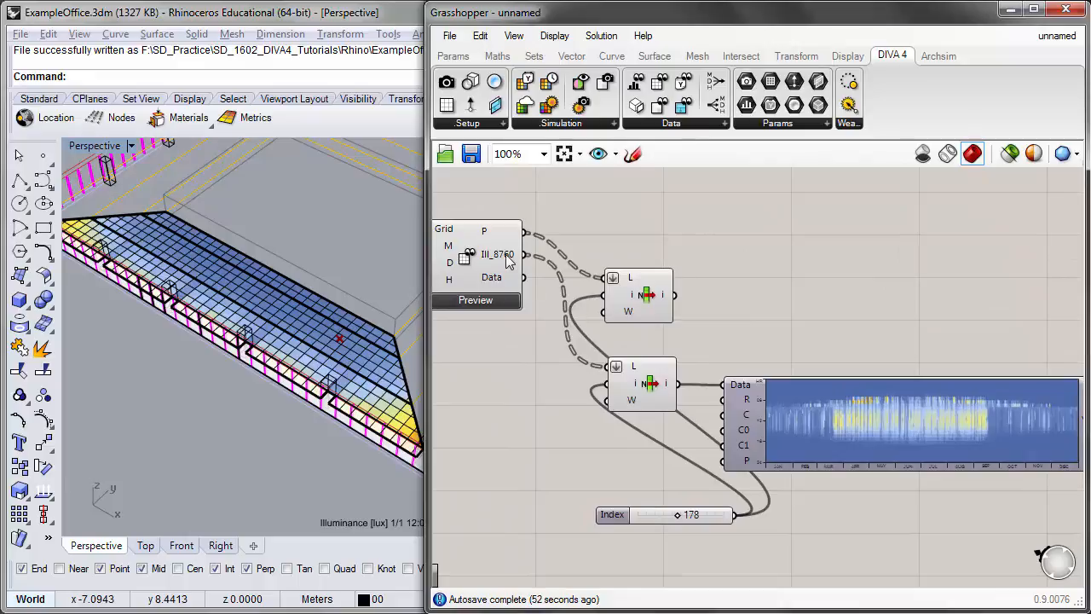
{"action": "right_click_drag", "start_coordinate": [490, 273], "coordinate": [529, 273]}
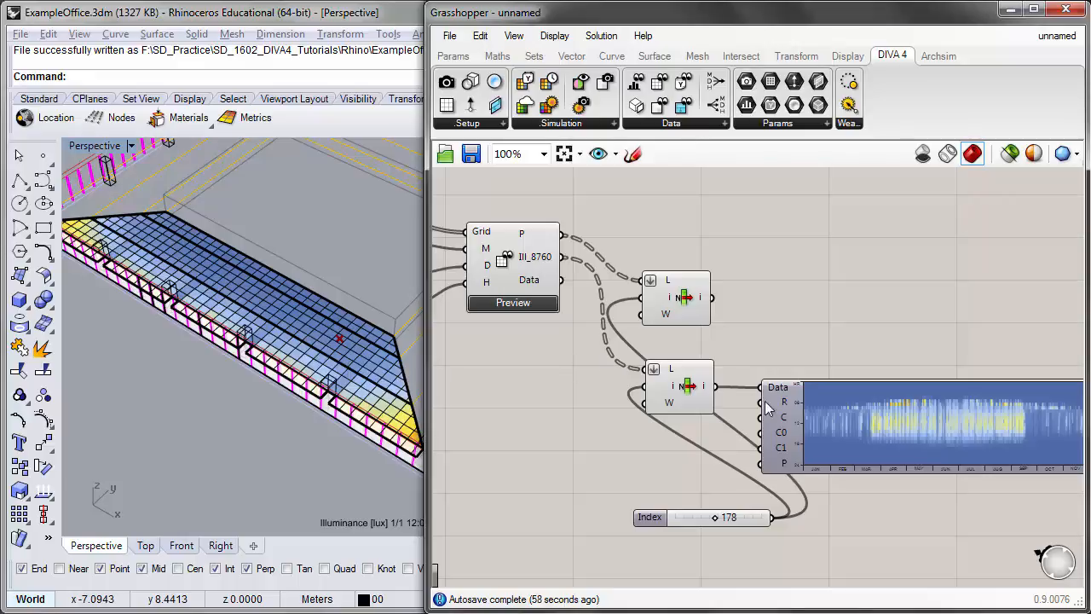
{"action": "right_click_drag", "start_coordinate": [825, 354], "coordinate": [732, 293]}
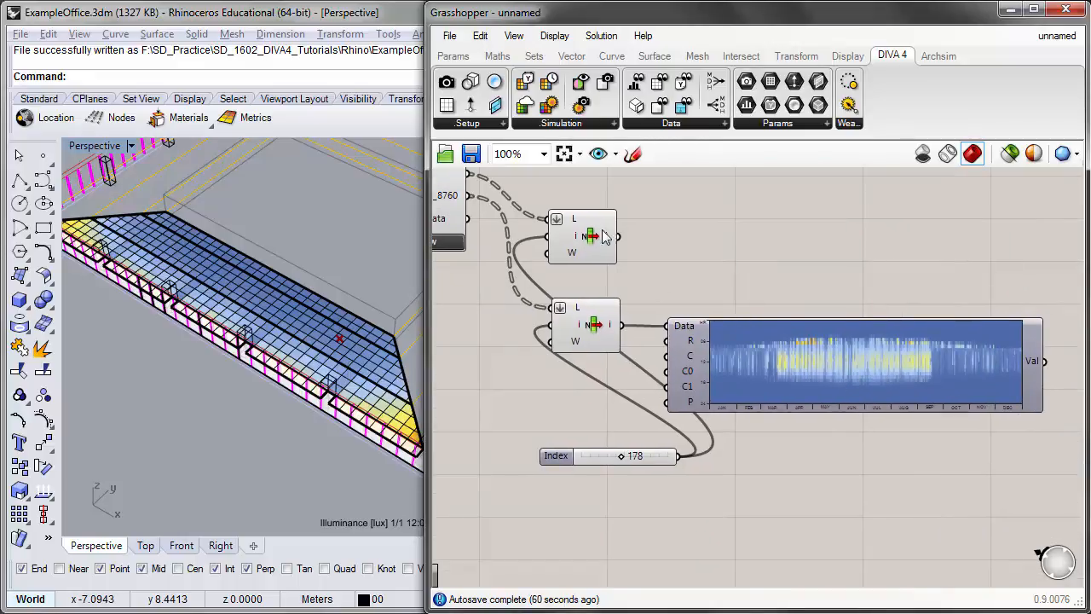
{"action": "right_click_drag", "start_coordinate": [594, 303], "coordinate": [603, 318]}
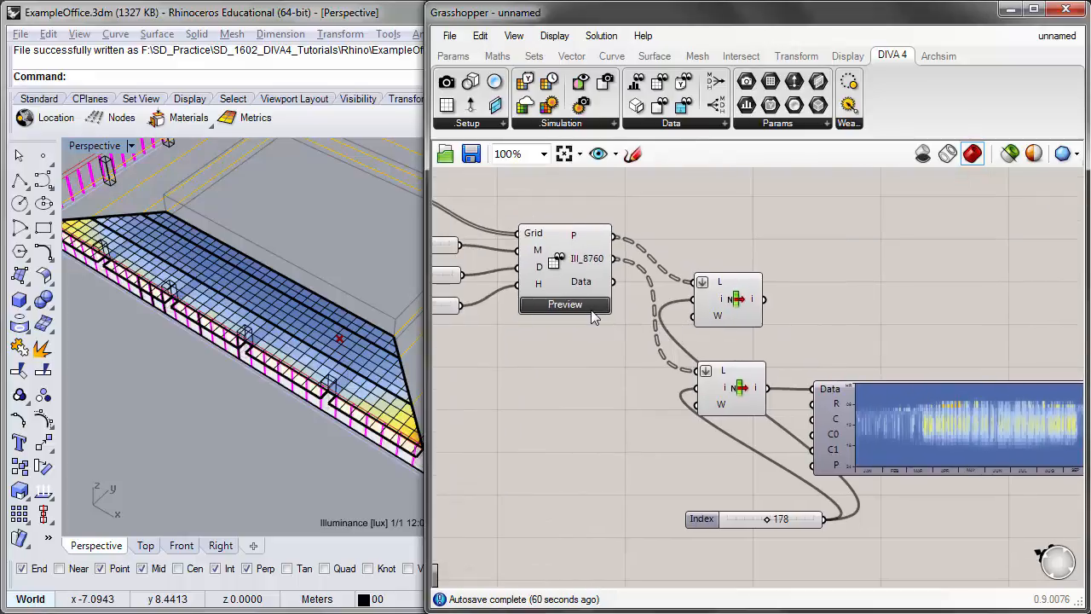
{"action": "left_click", "coordinate": [580, 308]}
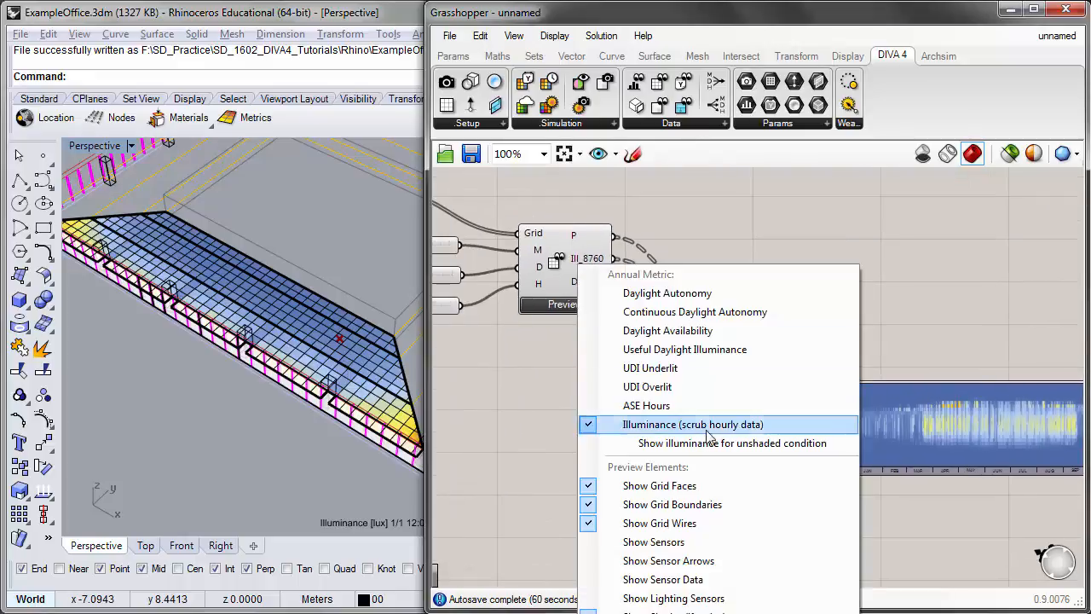
{"action": "left_click", "coordinate": [766, 445]}
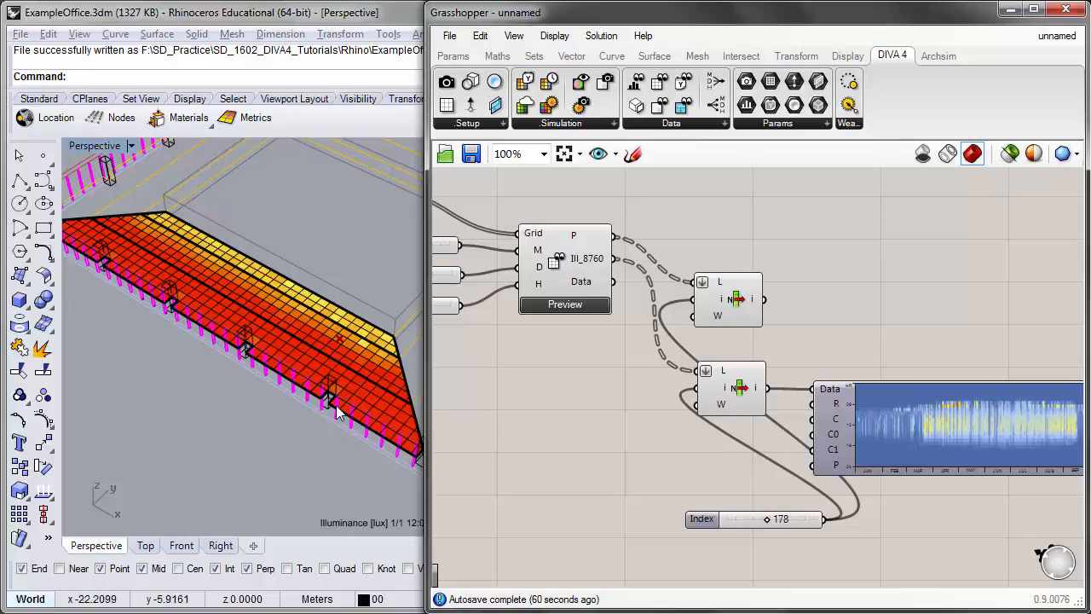
- Switch off the unshaded-condition illuminance display in the grid preview component
{"action": "right_click_drag", "start_coordinate": [955, 415], "coordinate": [902, 407]}
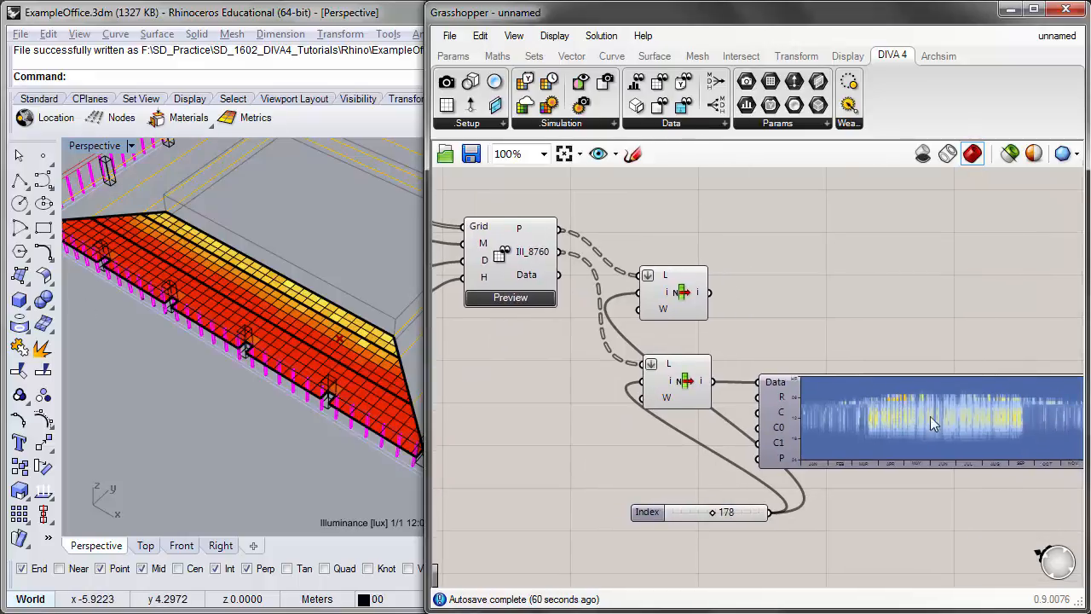
{"action": "left_click", "coordinate": [508, 302]}
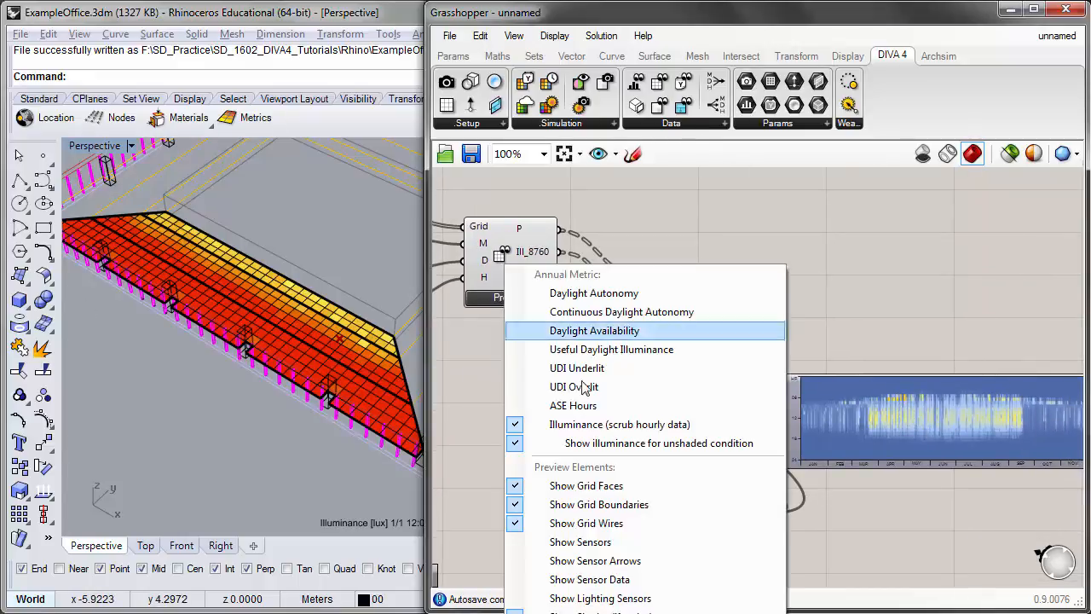
{"action": "left_click", "coordinate": [626, 443]}
{"action": "right_click_drag", "start_coordinate": [851, 456], "coordinate": [732, 410]}
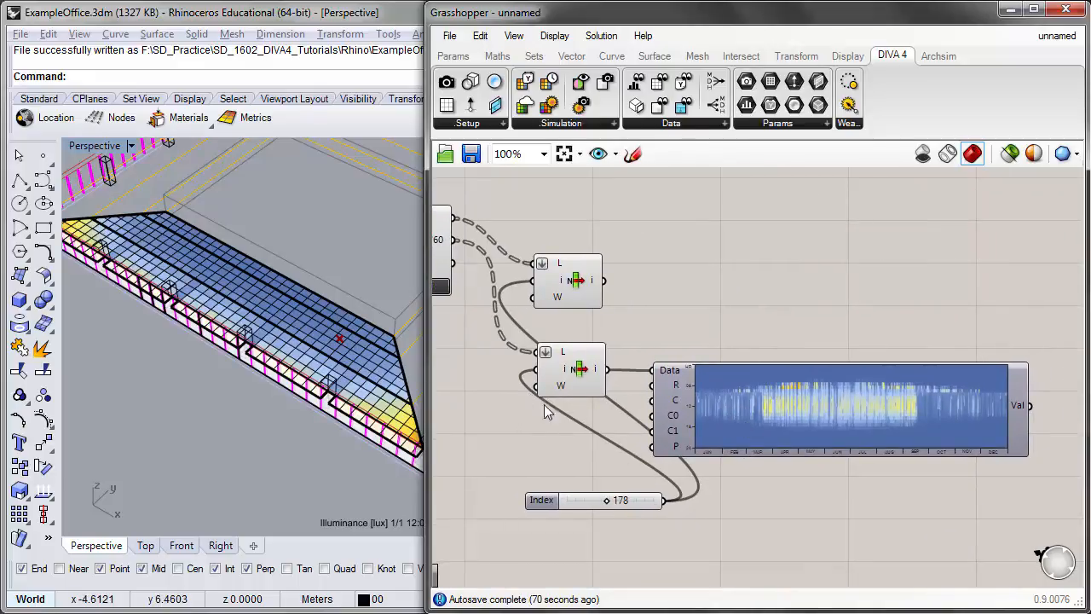
- Try sensor index 285 on the Index slider, then settle on 120 and review the whole definition
{"action": "mouse_move", "coordinate": [671, 386]}
{"action": "right_click_drag", "start_coordinate": [813, 475], "coordinate": [636, 459]}
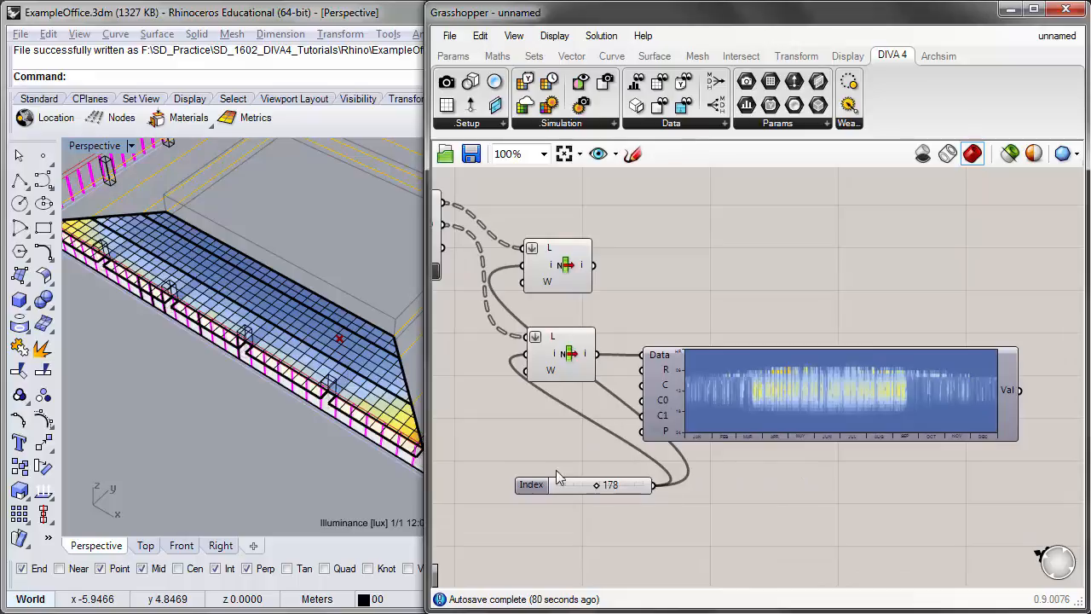
{"action": "left_click_drag", "start_coordinate": [597, 485], "coordinate": [634, 485]}
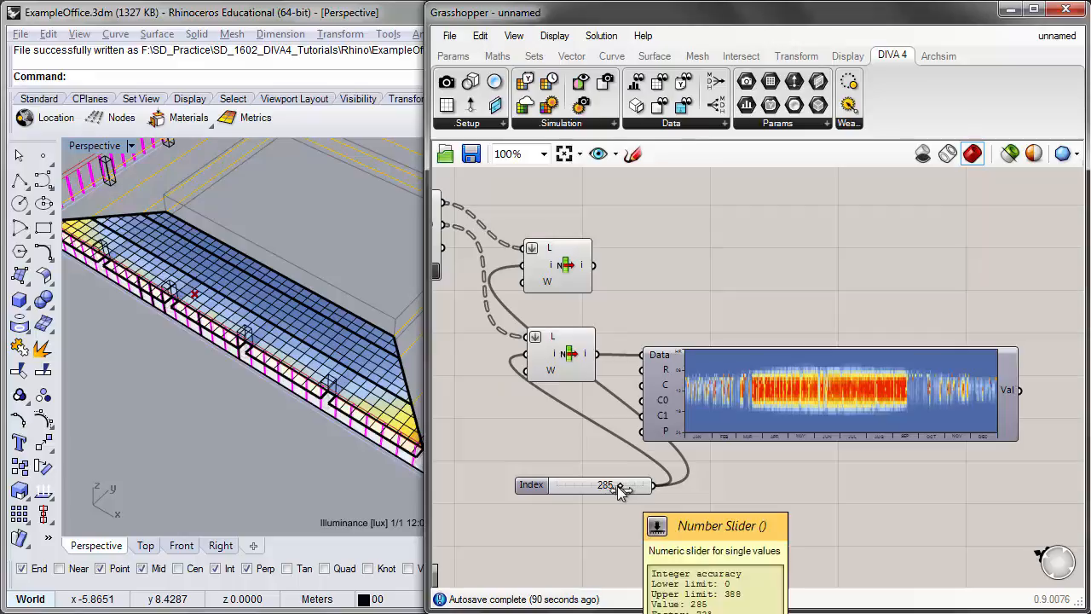
{"action": "mouse_move", "coordinate": [620, 488]}
{"action": "left_mouse_down"}
{"action": "mouse_move", "coordinate": [631, 491]}
{"action": "mouse_move", "coordinate": [580, 493]}
{"action": "left_mouse_up"}
{"action": "scroll", "coordinate": [583, 414], "scroll_direction": "down", "scroll_amount": 3}
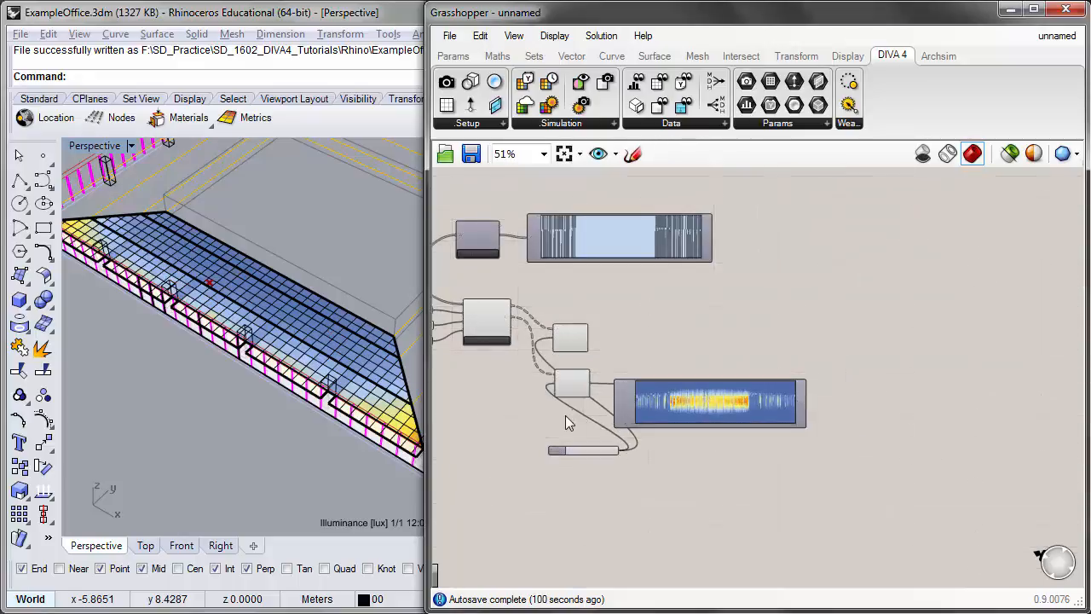
{"action": "right_click_drag", "start_coordinate": [565, 415], "coordinate": [733, 420]}
{"action": "scroll", "coordinate": [733, 420], "scroll_direction": "up", "scroll_amount": 2}
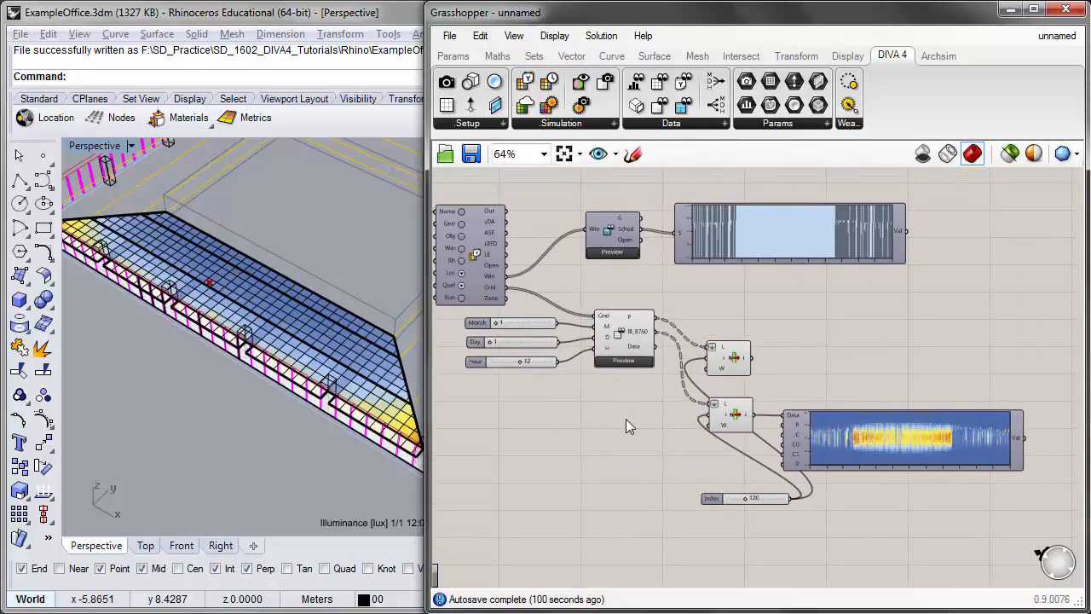